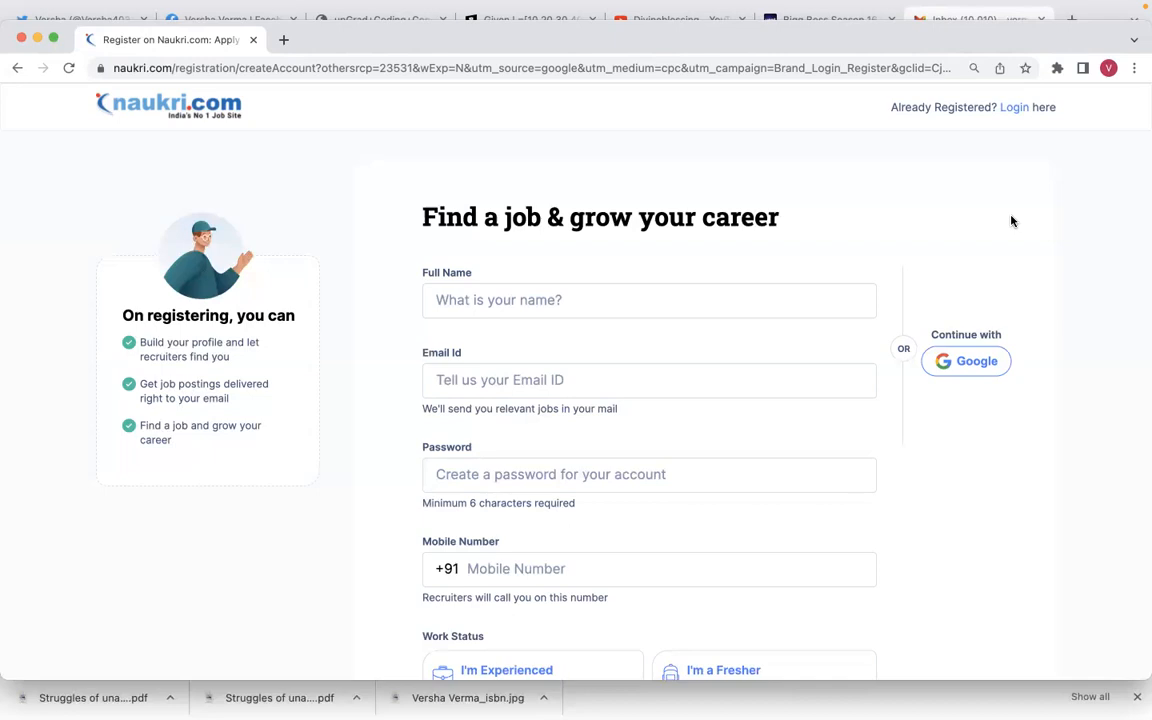
- Switch Chrome to full screen so only the Naukri registration page shows
{"action": "left_click", "coordinate": [54, 38]}
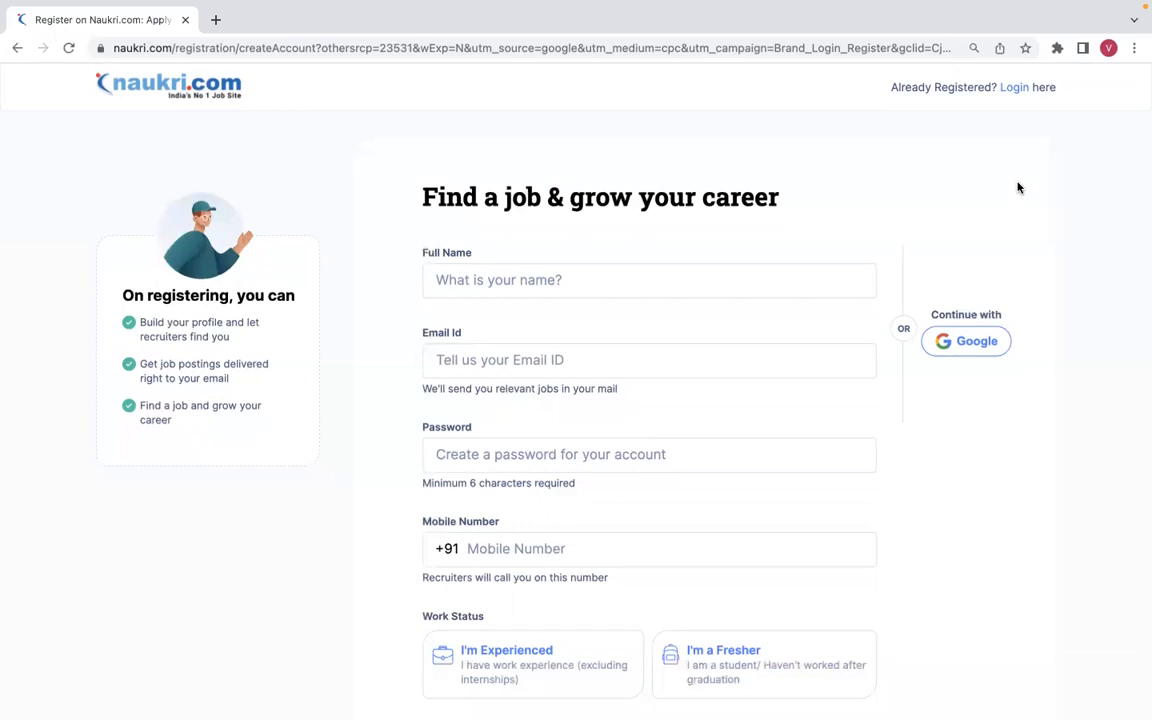
- Search Google for 'naukri login' and follow the Naukri.com ad to its registration page
{"action": "left_click", "coordinate": [436, 48]}
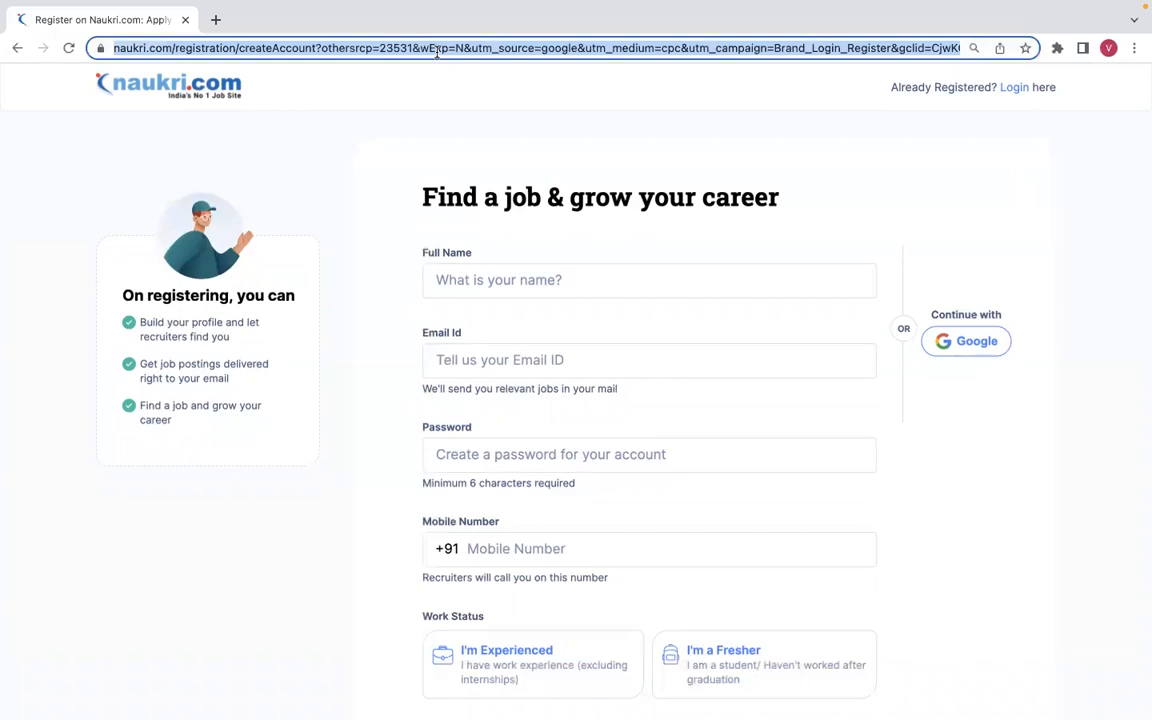
{"action": "type", "text": "naukri login"}
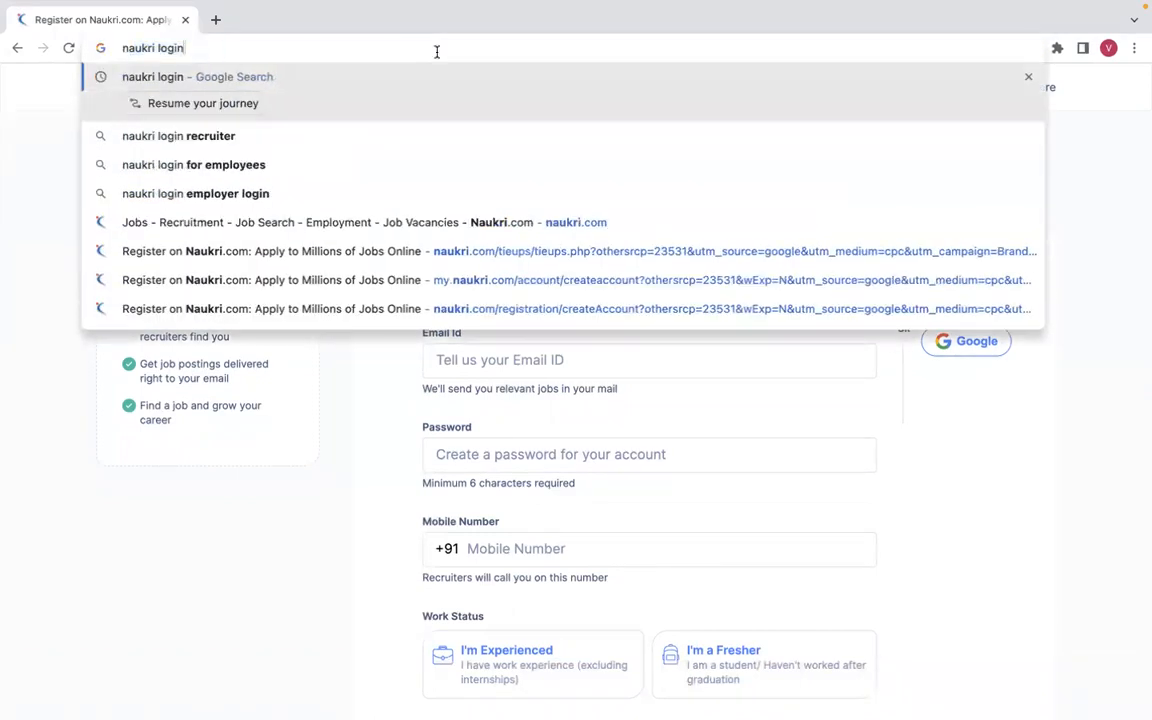
{"action": "key", "text": "Return"}
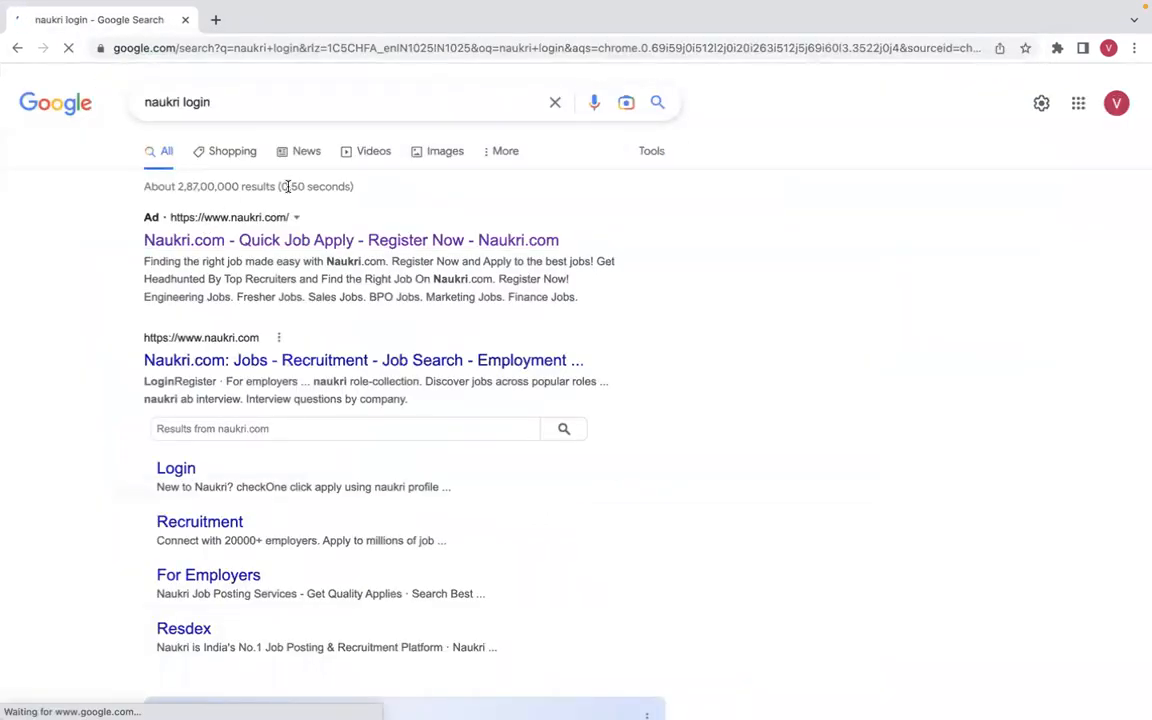
{"action": "left_click", "coordinate": [240, 226]}
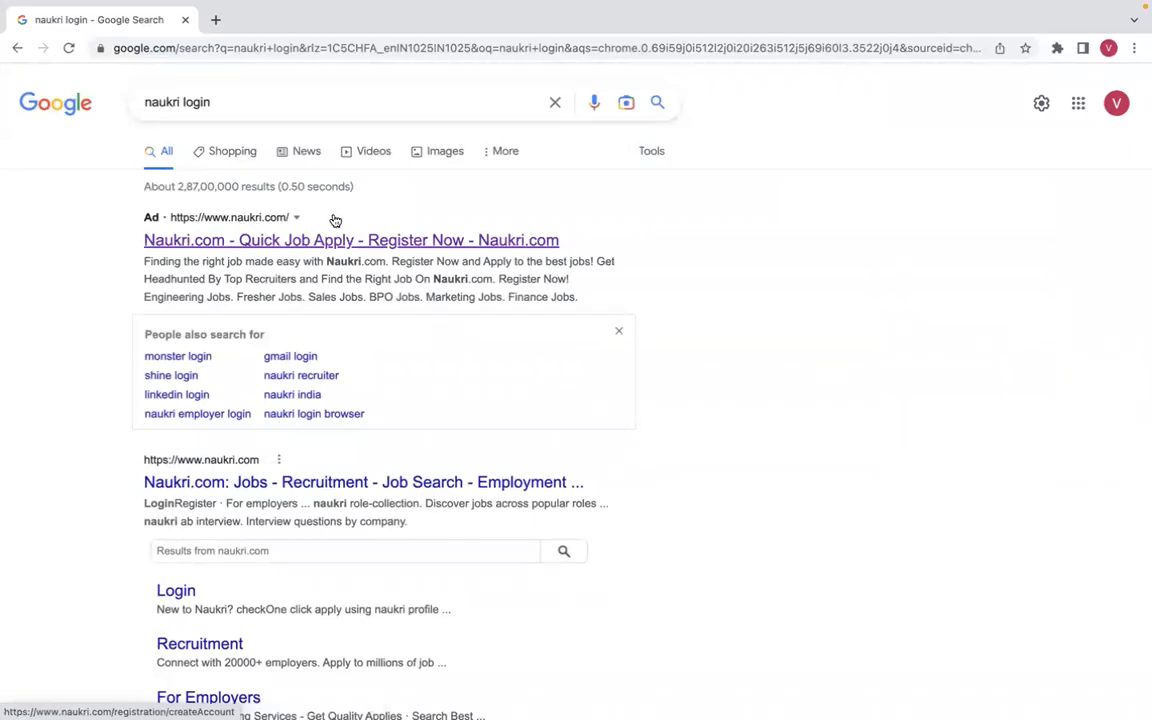
{"action": "left_click", "coordinate": [360, 244]}
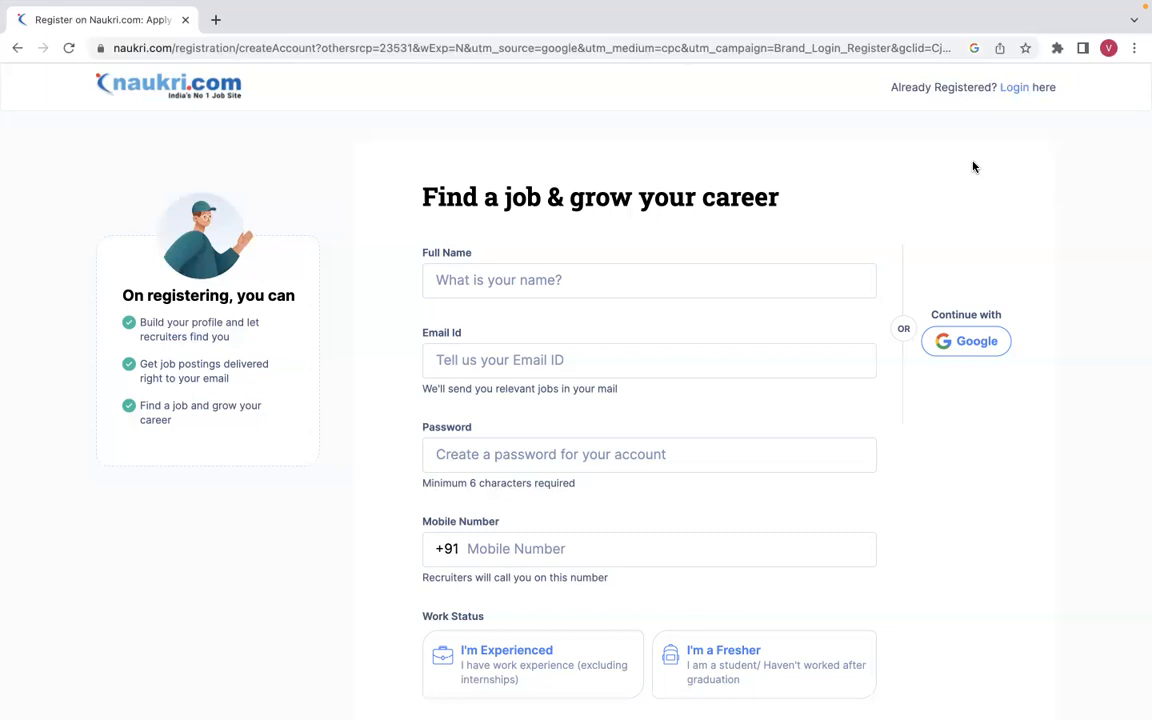
- Scroll to the registration form and put the cursor in the Full Name field
{"action": "scroll", "coordinate": [974, 167], "scroll_direction": "down", "scroll_amount": 1}
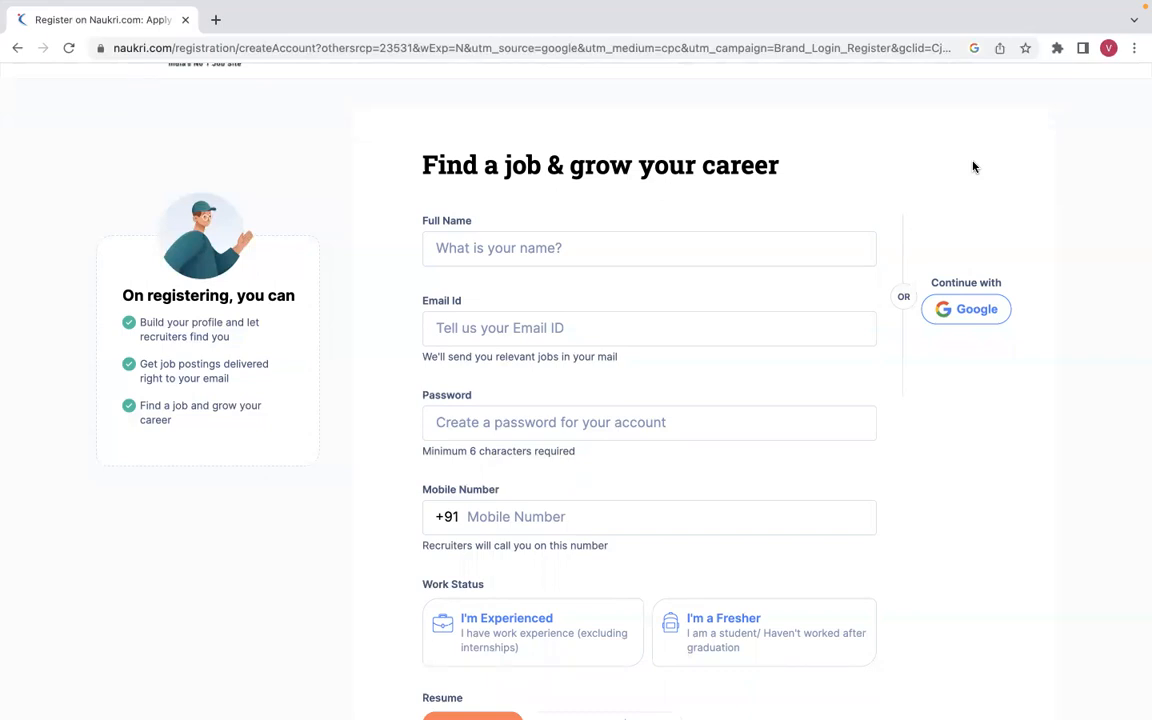
{"action": "left_click", "coordinate": [582, 242]}
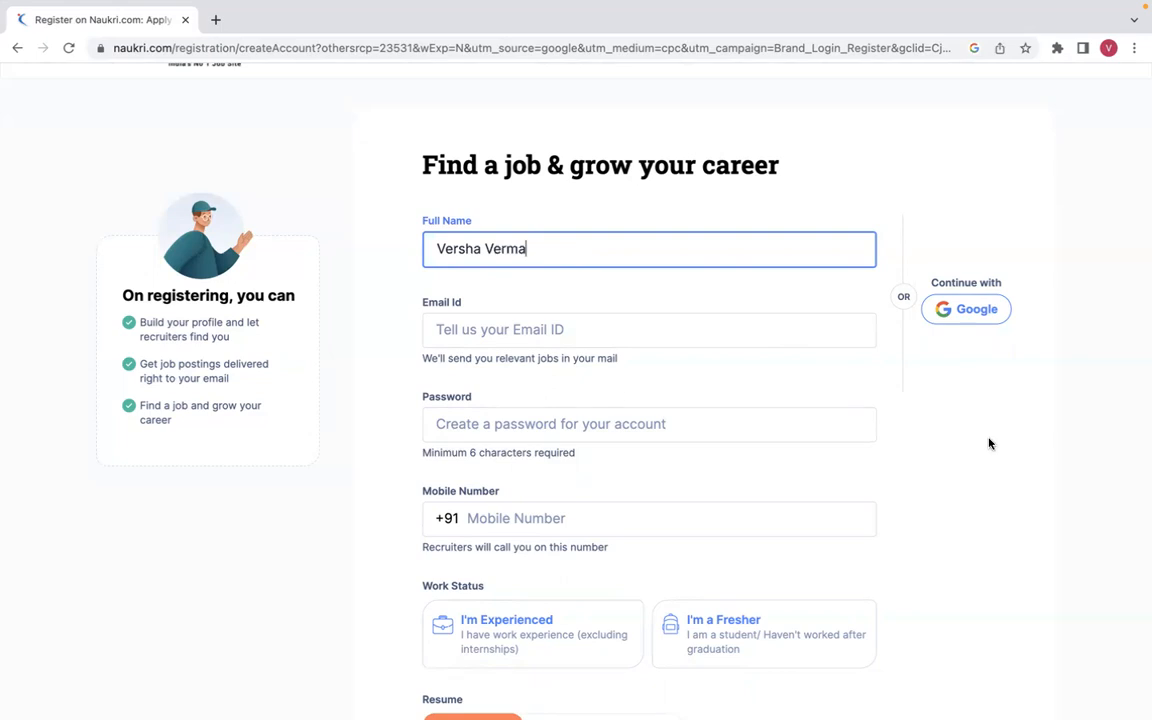
- Enter the user's full name, e-mail address and a password in the registration form
{"action": "left_click", "coordinate": [753, 376]}
{"action": "left_click", "coordinate": [688, 328]}
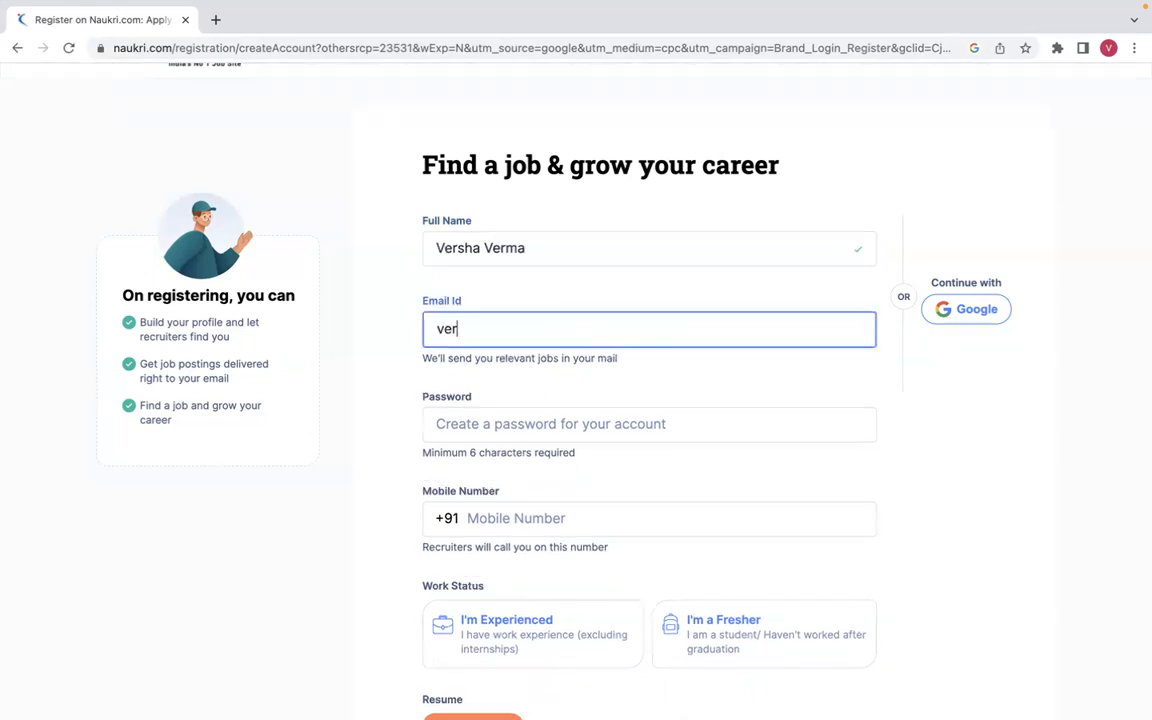
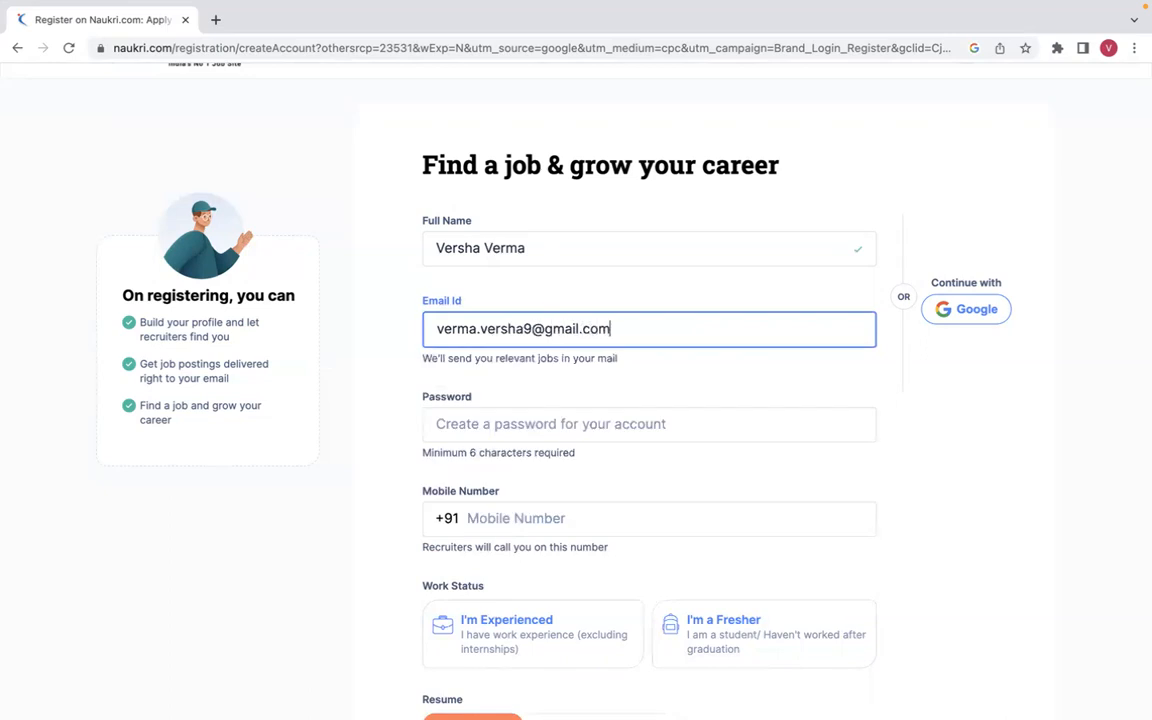
{"action": "left_click", "coordinate": [701, 424]}
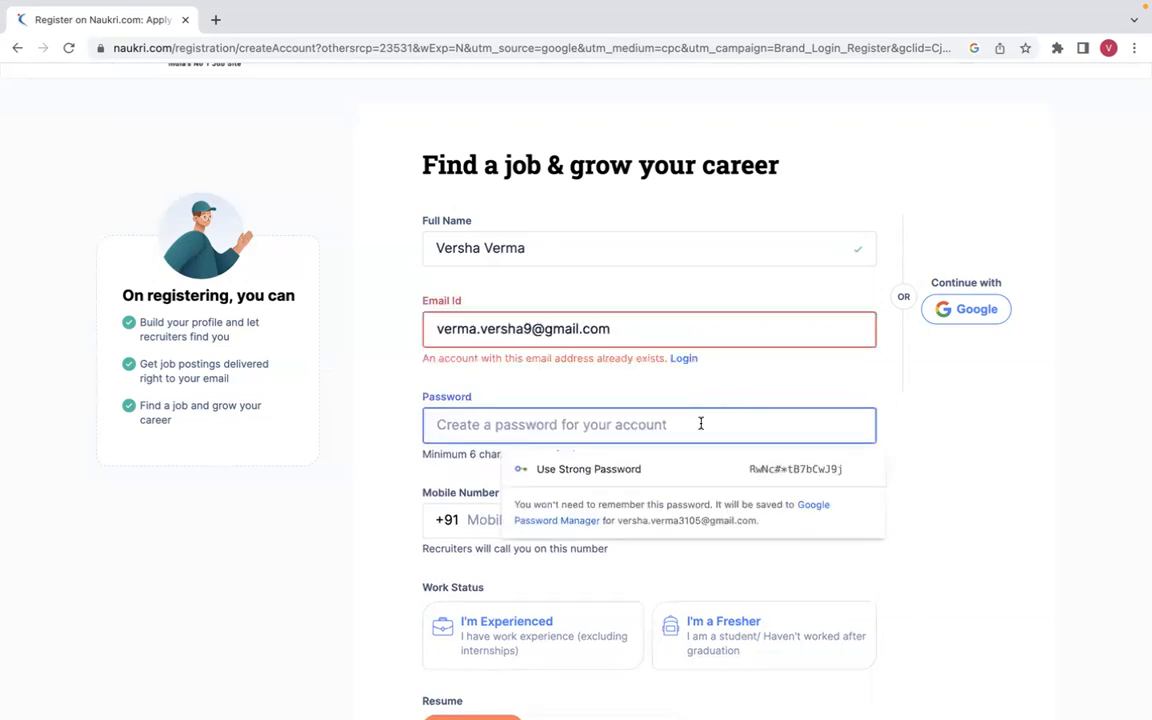
{"action": "type", "text": "•••••••••"}
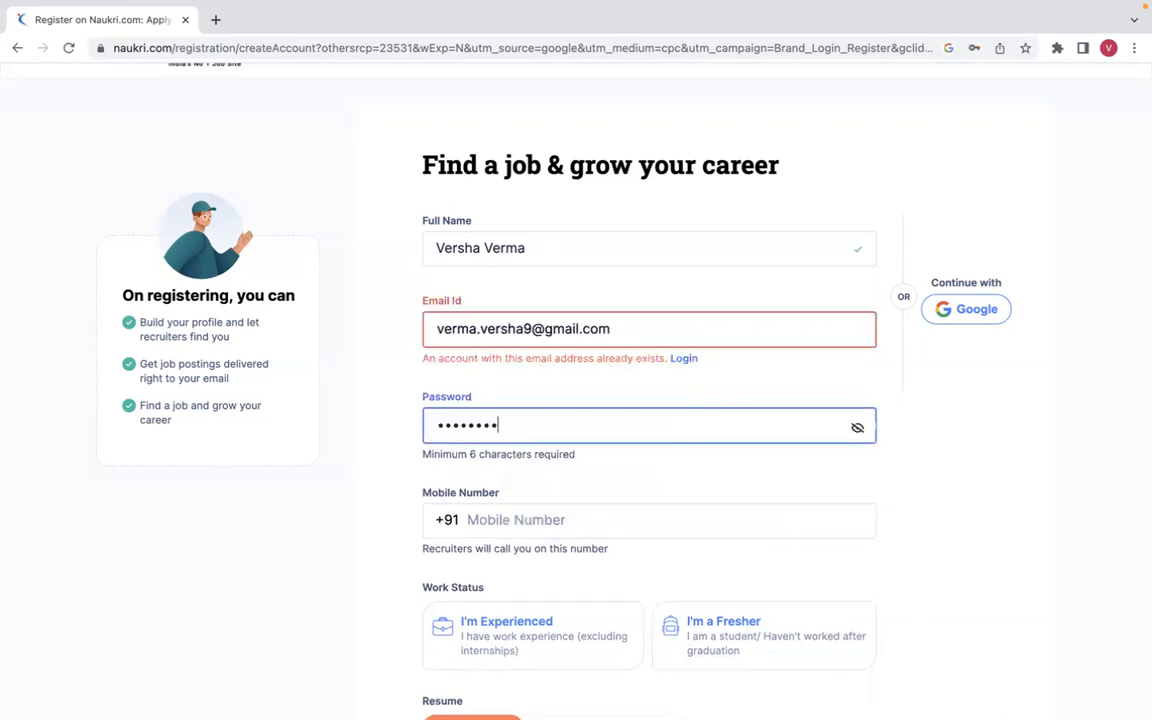
{"action": "type", "text": "•"}
{"action": "left_click", "coordinate": [990, 475]}
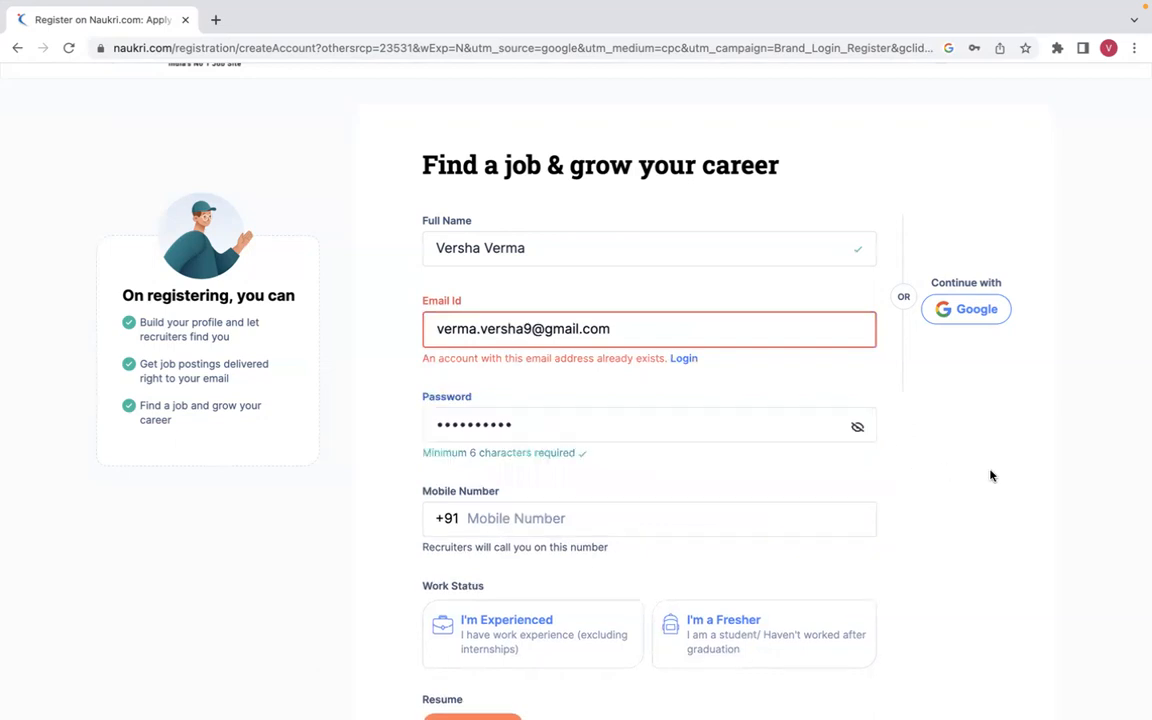
- Enter a placeholder mobile number of all nines and scroll through the form to review it
{"action": "scroll", "coordinate": [990, 475], "scroll_direction": "down", "scroll_amount": 1}
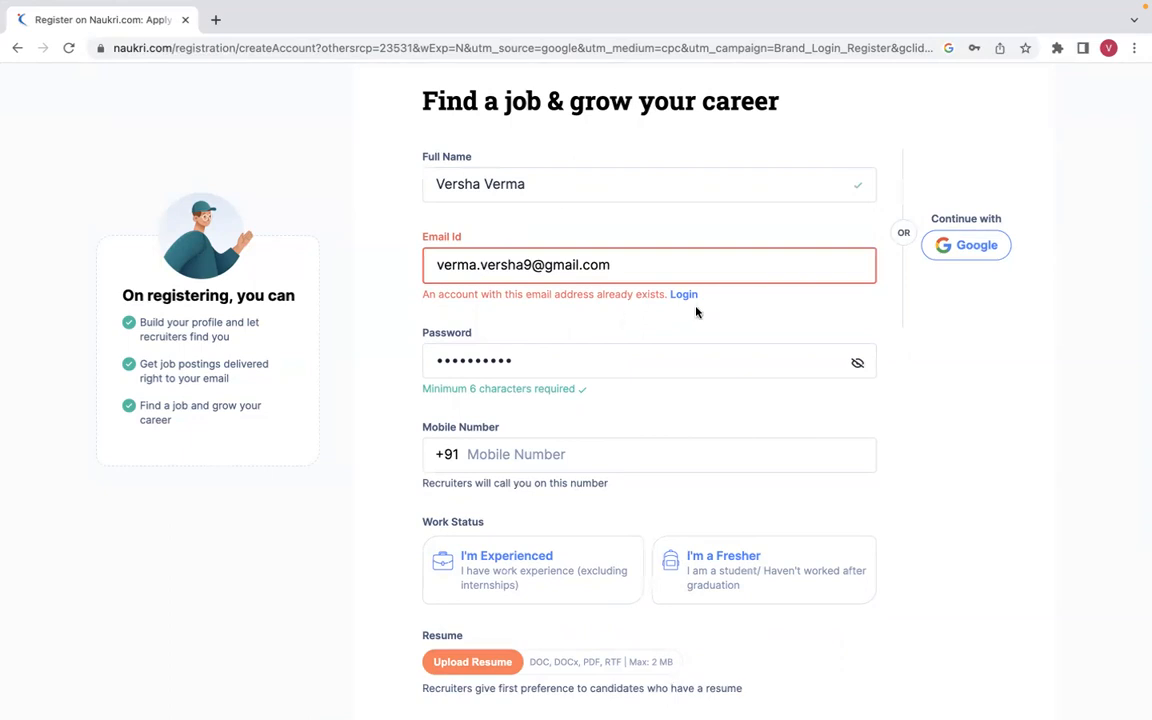
{"action": "left_click", "coordinate": [739, 444]}
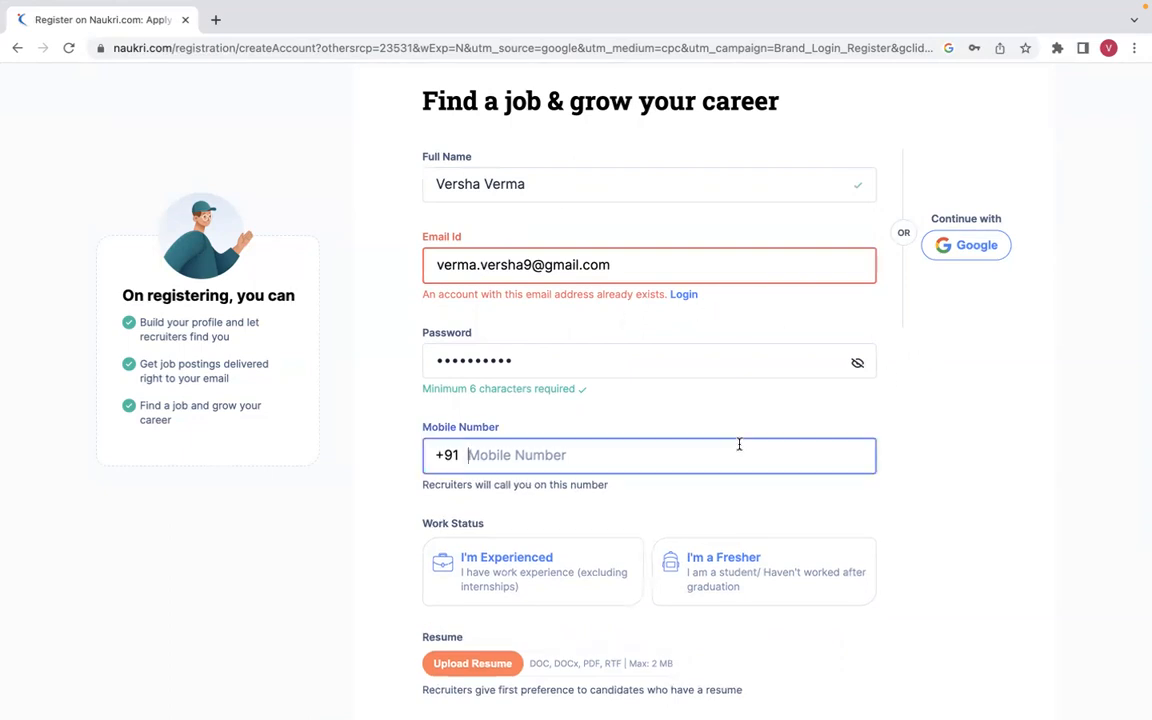
{"action": "type", "text": "9999999999"}
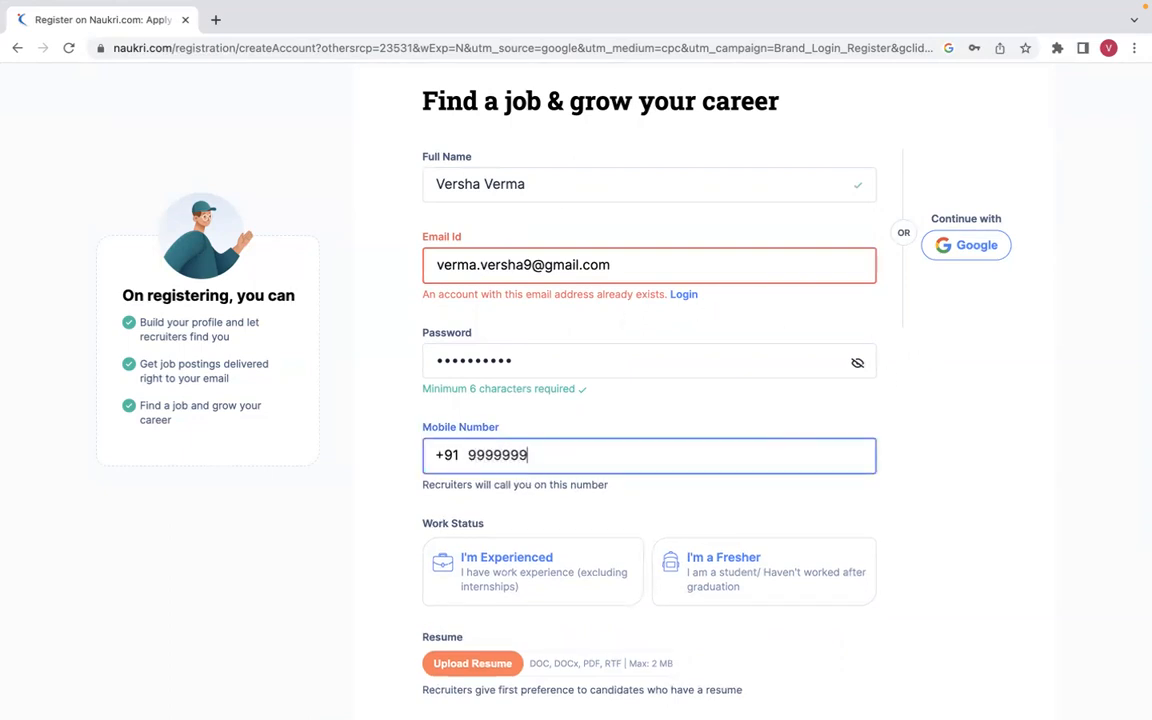
{"action": "left_click", "coordinate": [987, 464]}
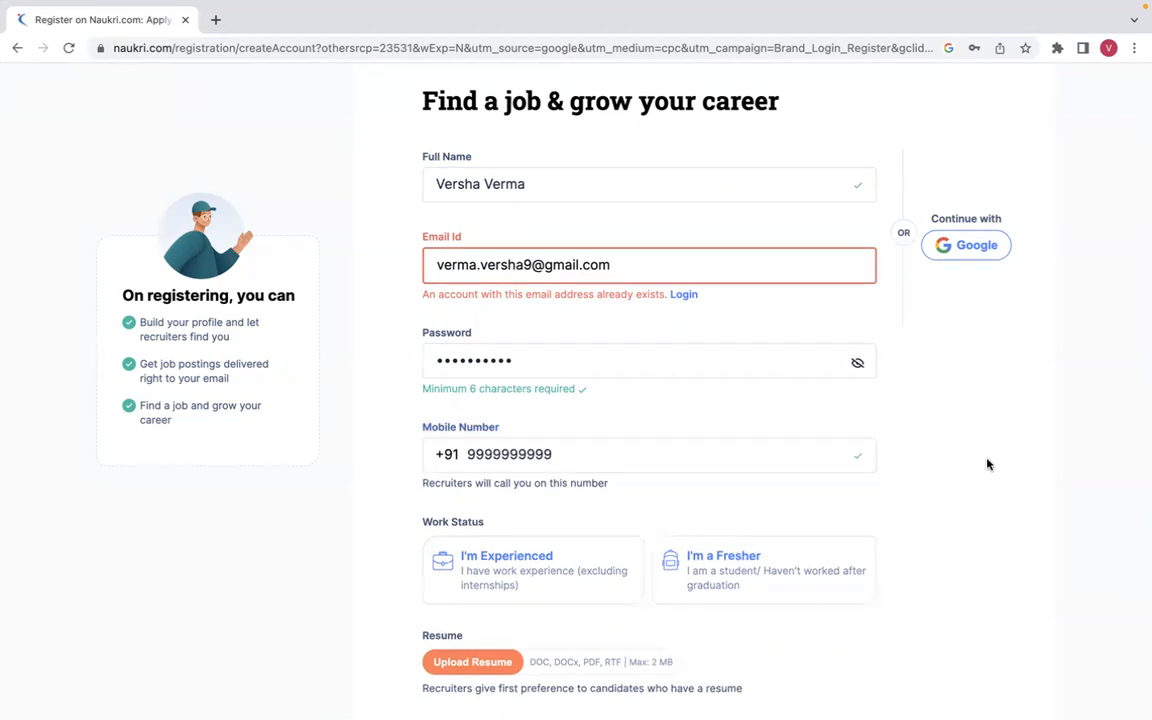
{"action": "scroll", "coordinate": [987, 464], "scroll_direction": "down", "scroll_amount": 4}
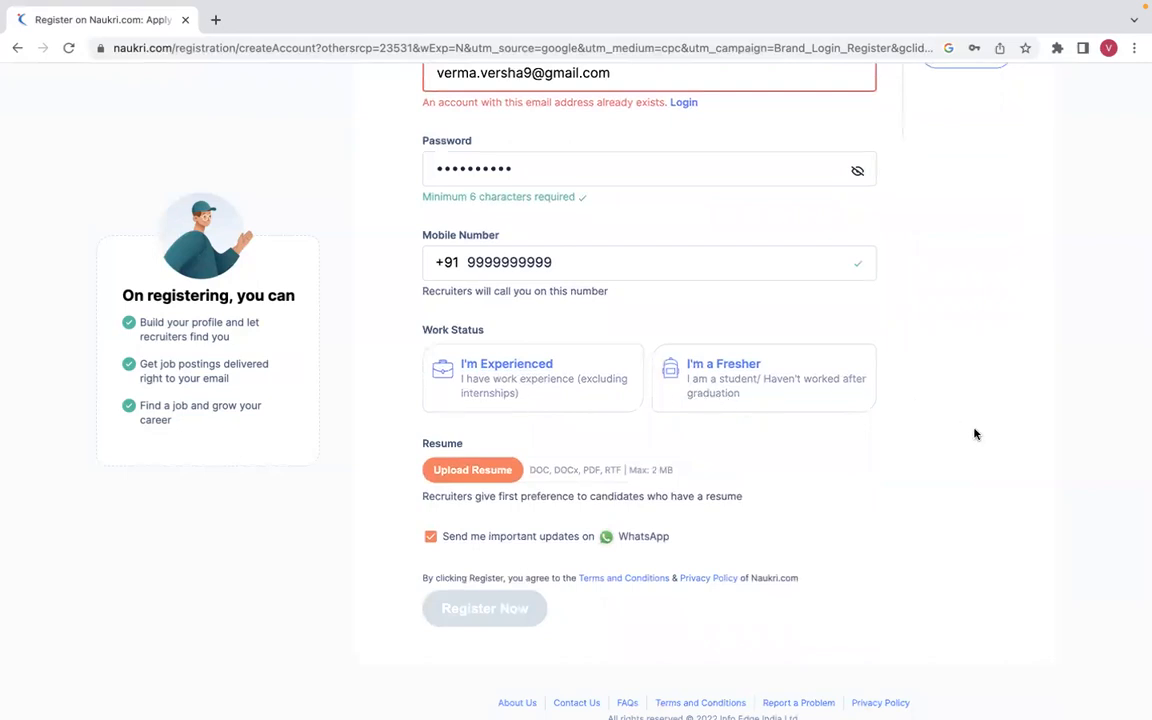
{"action": "scroll", "coordinate": [975, 434], "scroll_direction": "up", "scroll_amount": 3}
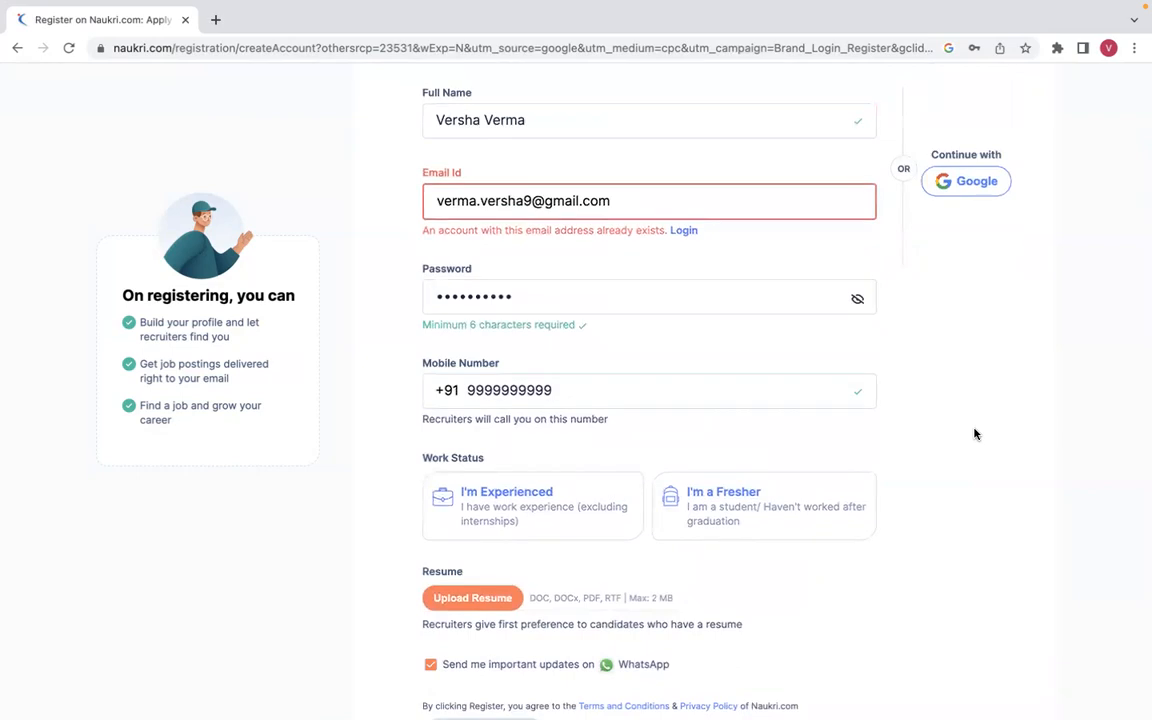
{"action": "scroll", "coordinate": [975, 434], "scroll_direction": "down", "scroll_amount": 4}
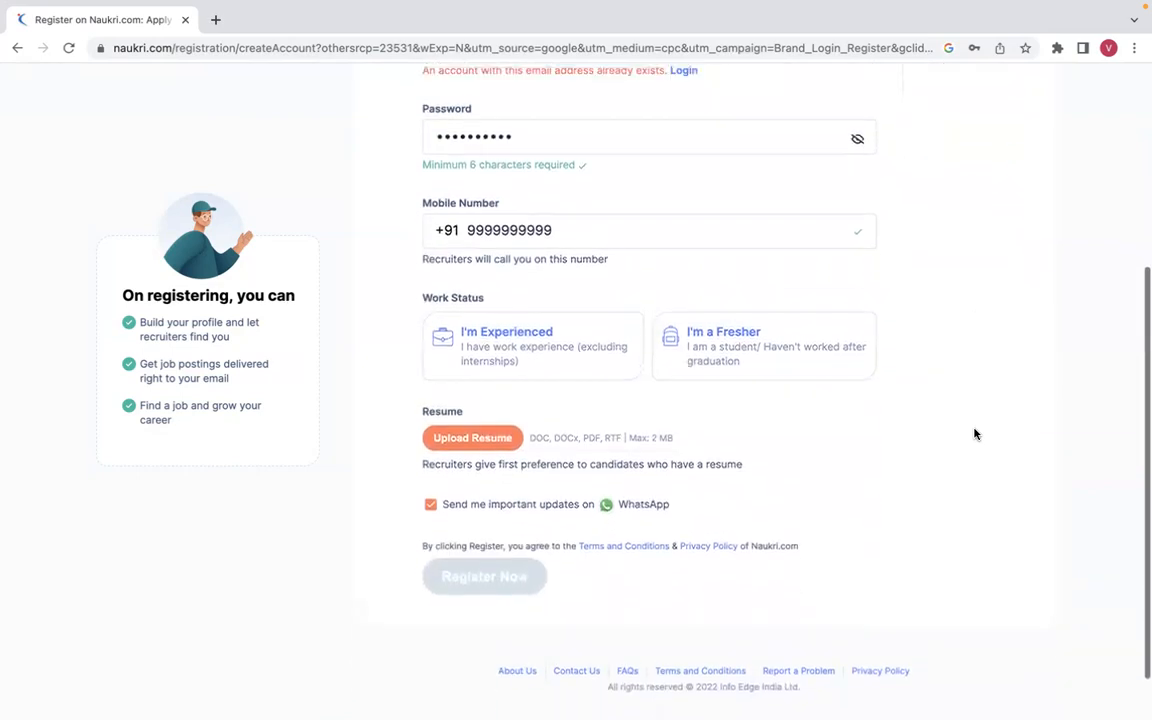
{"action": "scroll", "coordinate": [975, 434], "scroll_direction": "up", "scroll_amount": 8}
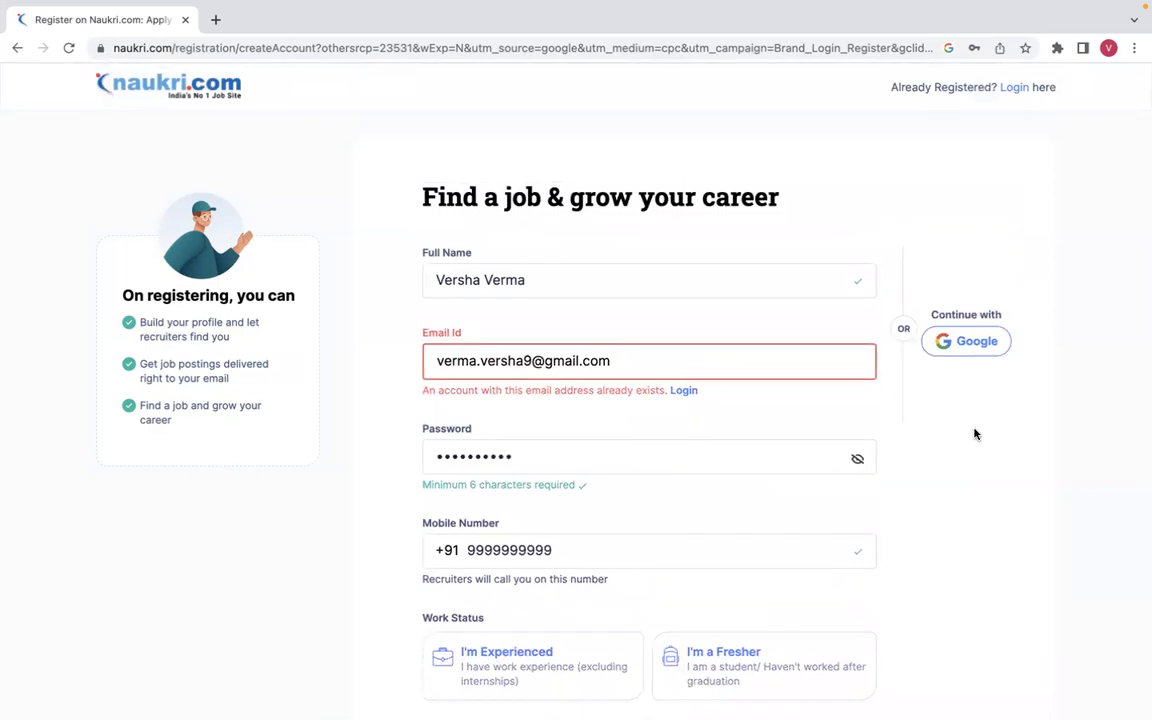
- Retype the e-mail address in the form, opening Gmail in a new tab alongside
{"action": "triple_click", "coordinate": [743, 360]}
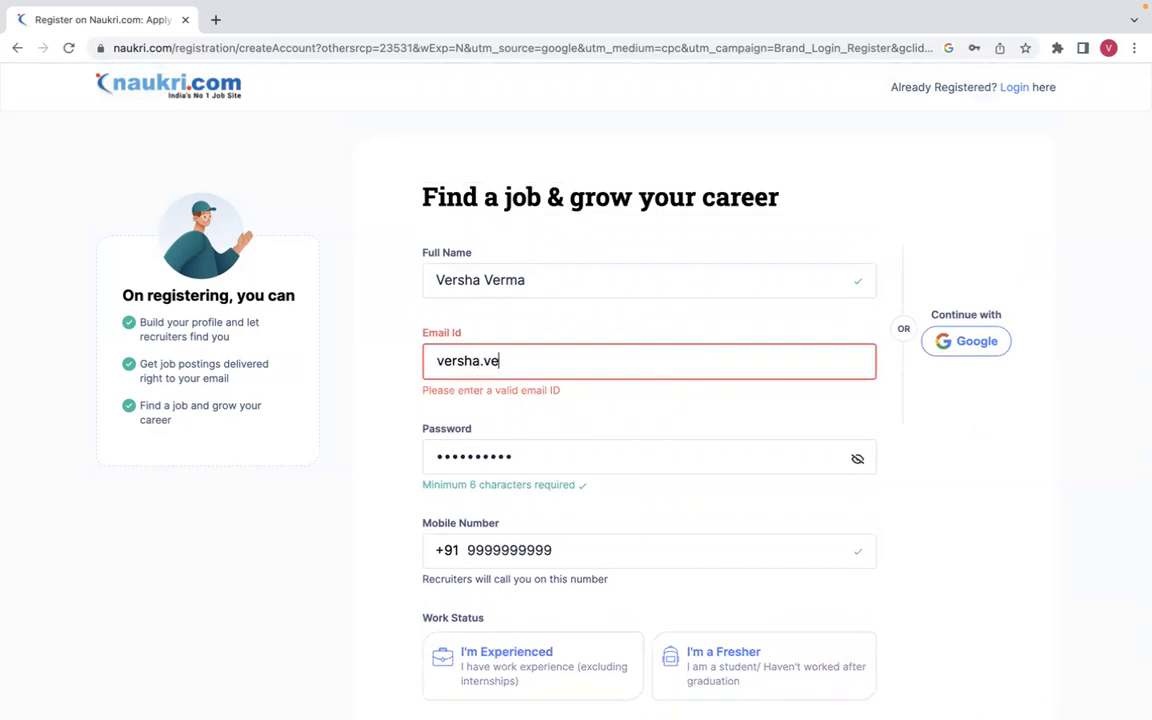
{"action": "left_click", "coordinate": [215, 20]}
{"action": "left_click", "coordinate": [252, 75]}
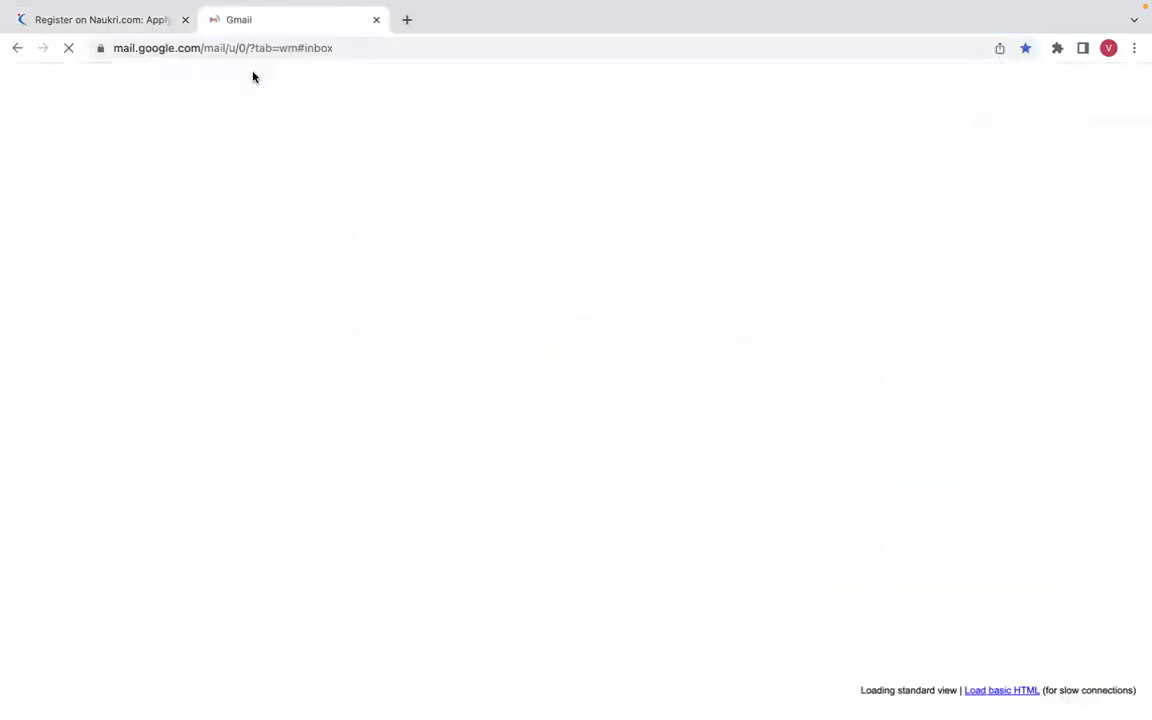
{"action": "left_click", "coordinate": [144, 21]}
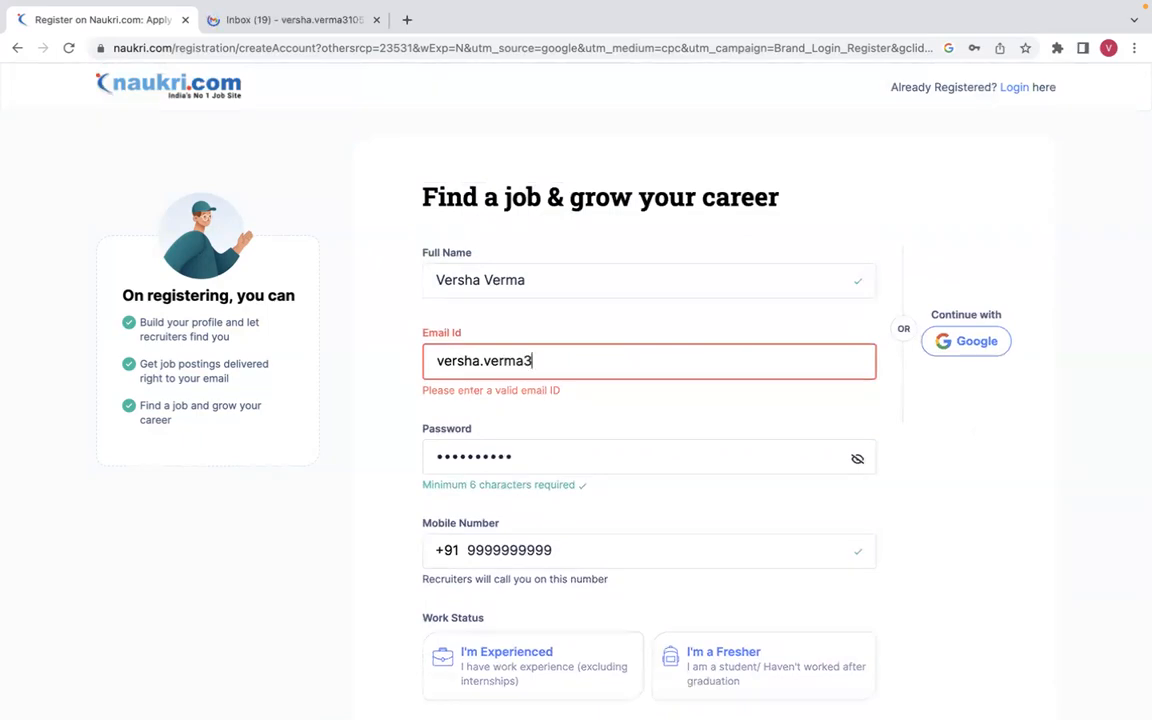
{"action": "key", "text": "Tab"}
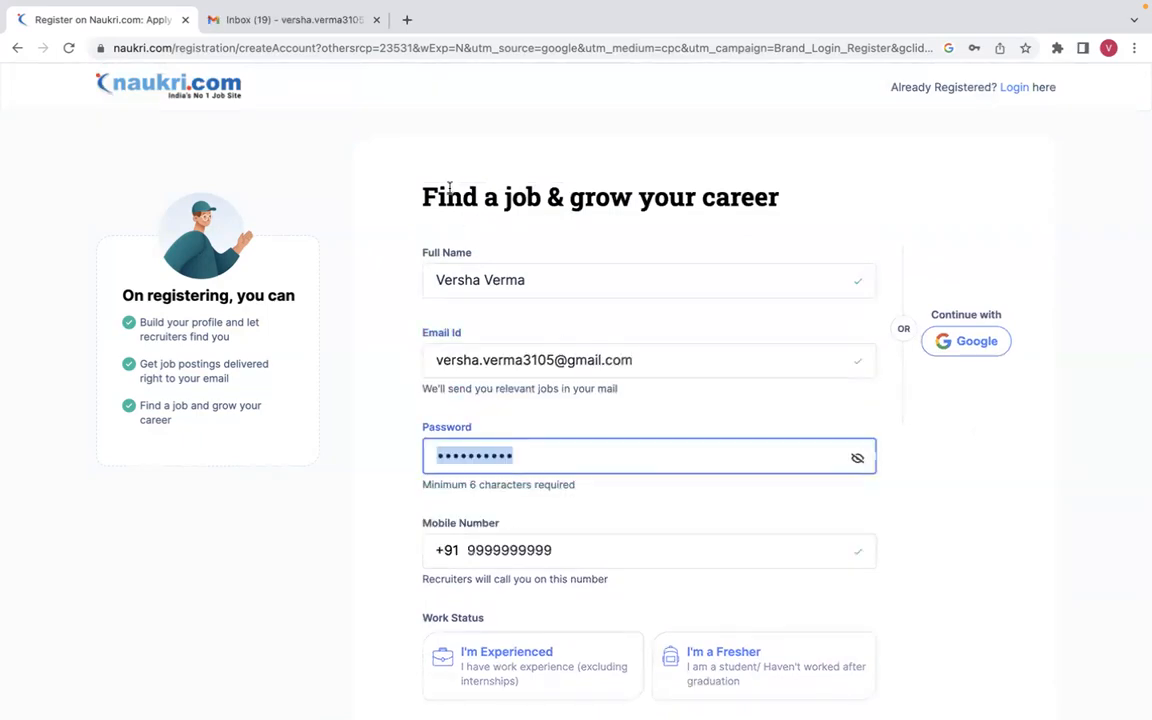
- Confirm the signed-in Google account, then enter a new password and the real mobile number
{"action": "left_click", "coordinate": [288, 19]}
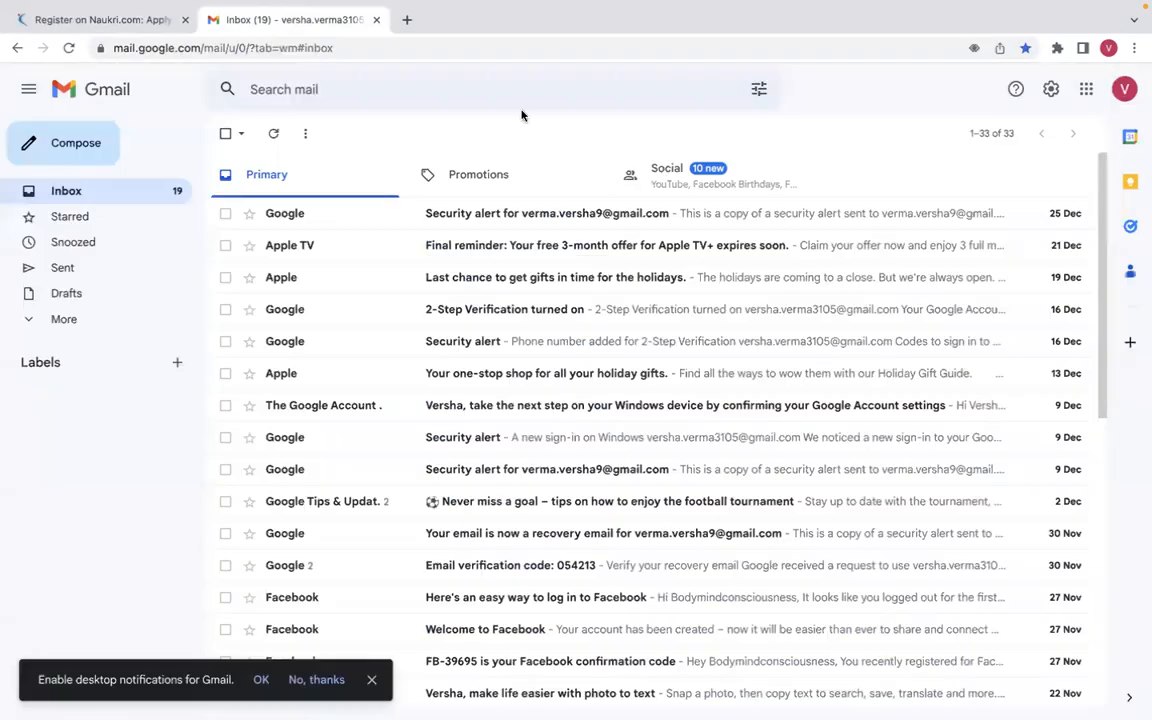
{"action": "left_click", "coordinate": [1124, 90]}
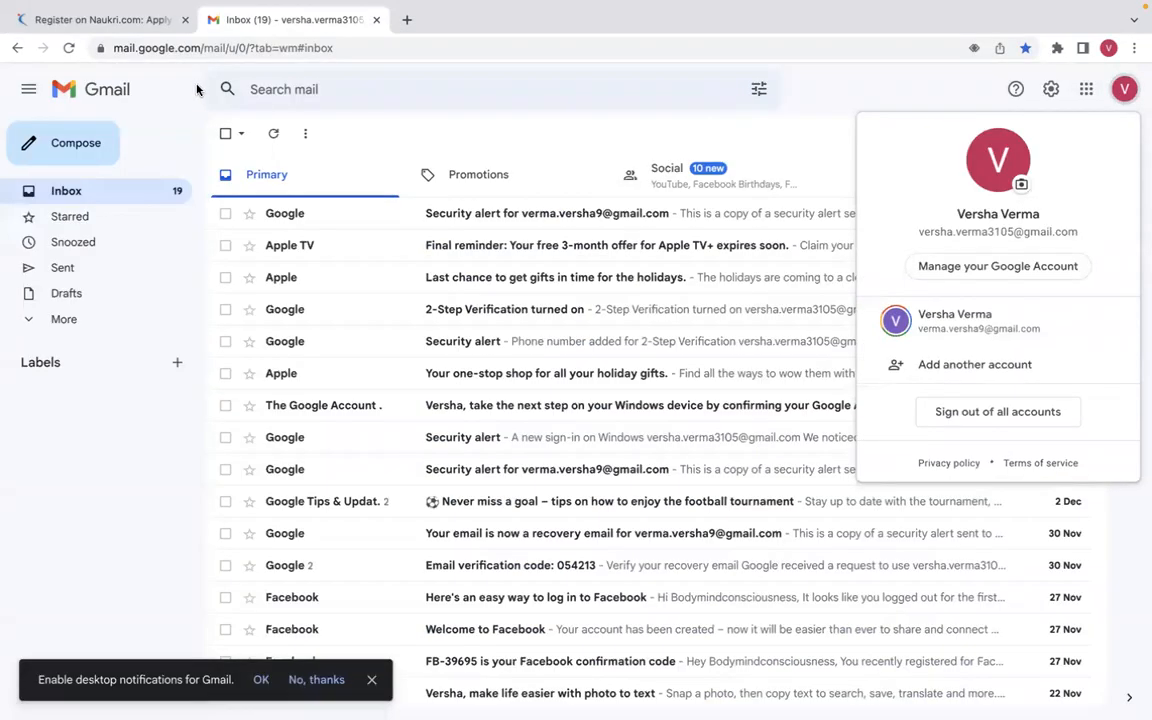
{"action": "left_click", "coordinate": [87, 20]}
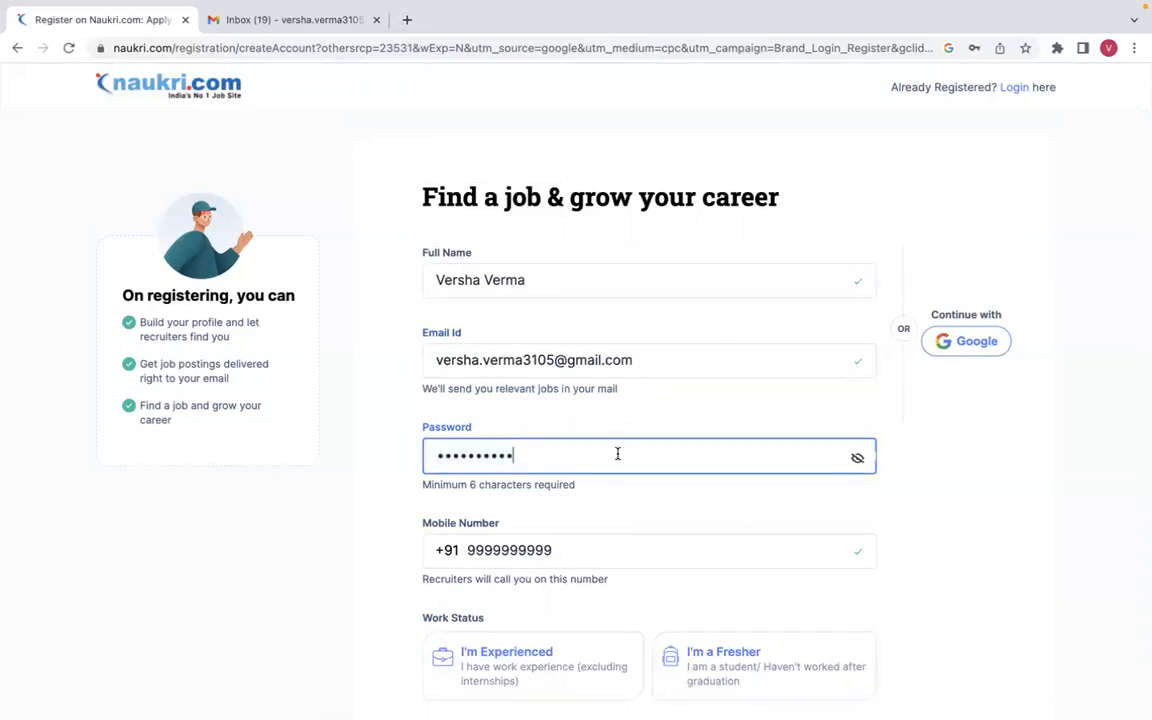
{"action": "left_click", "coordinate": [715, 555]}
{"action": "key", "text": "BackSpace"}
{"action": "key", "text": "BackSpace"}
{"action": "key", "text": "BackSpace"}
{"action": "key", "text": "BackSpace"}
{"action": "key", "text": "BackSpace"}
{"action": "key", "text": "BackSpace"}
{"action": "key", "text": "BackSpace"}
{"action": "key", "text": "BackSpace"}
{"action": "key", "text": "BackSpace"}
{"action": "key", "text": "BackSpace"}
- Finish the mobile number entry so the field validates
{"action": "left_click", "coordinate": [957, 552]}
{"action": "scroll", "coordinate": [957, 552], "scroll_direction": "down", "scroll_amount": 3}
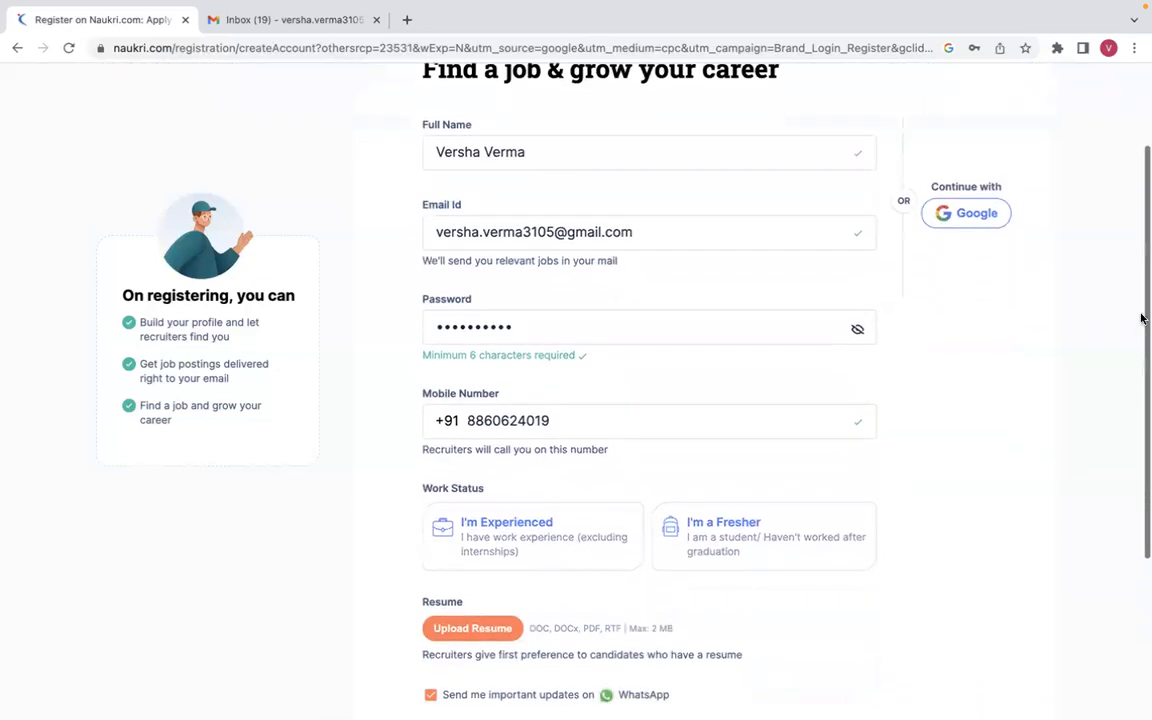
{"action": "scroll", "coordinate": [1142, 318], "scroll_direction": "down", "scroll_amount": 2}
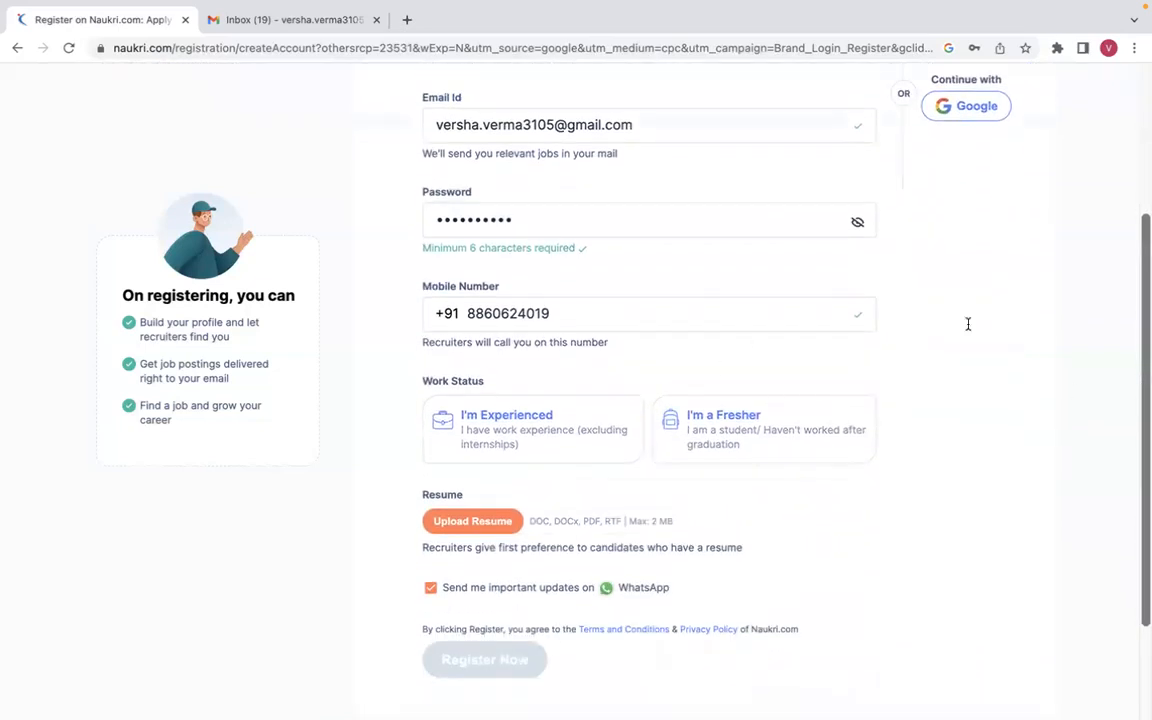
{"action": "scroll", "coordinate": [1069, 352], "scroll_direction": "down", "scroll_amount": 1}
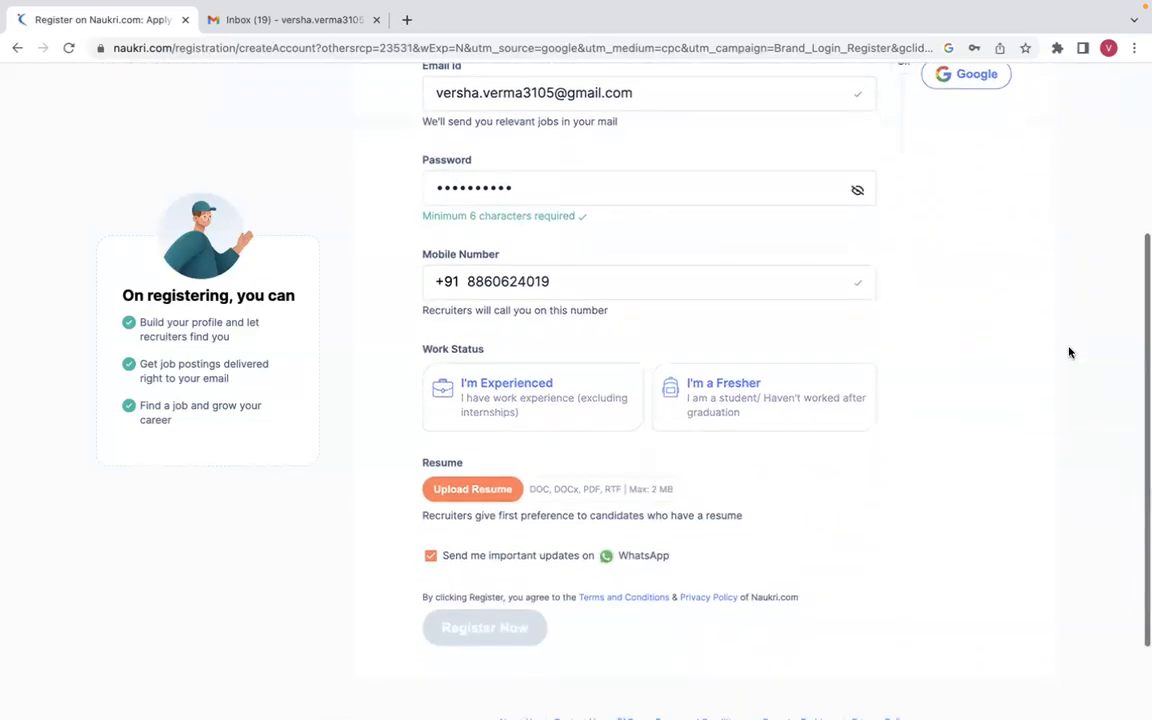
{"action": "left_click", "coordinate": [600, 281]}
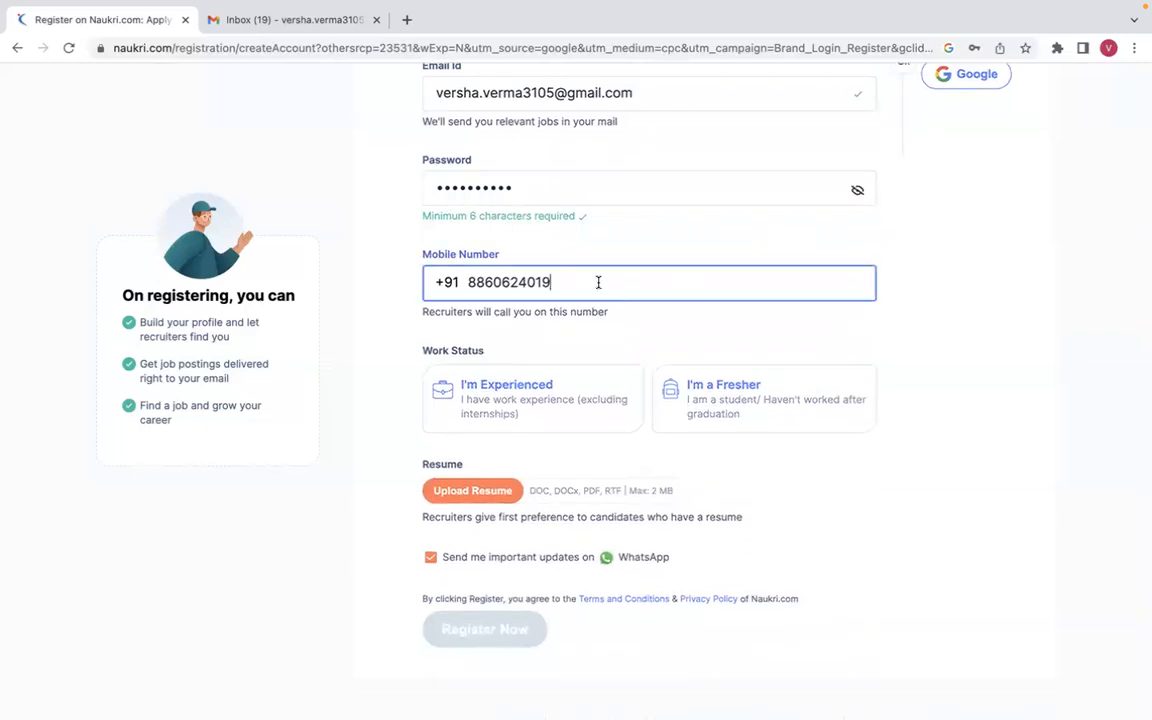
{"action": "left_click", "coordinate": [955, 400]}
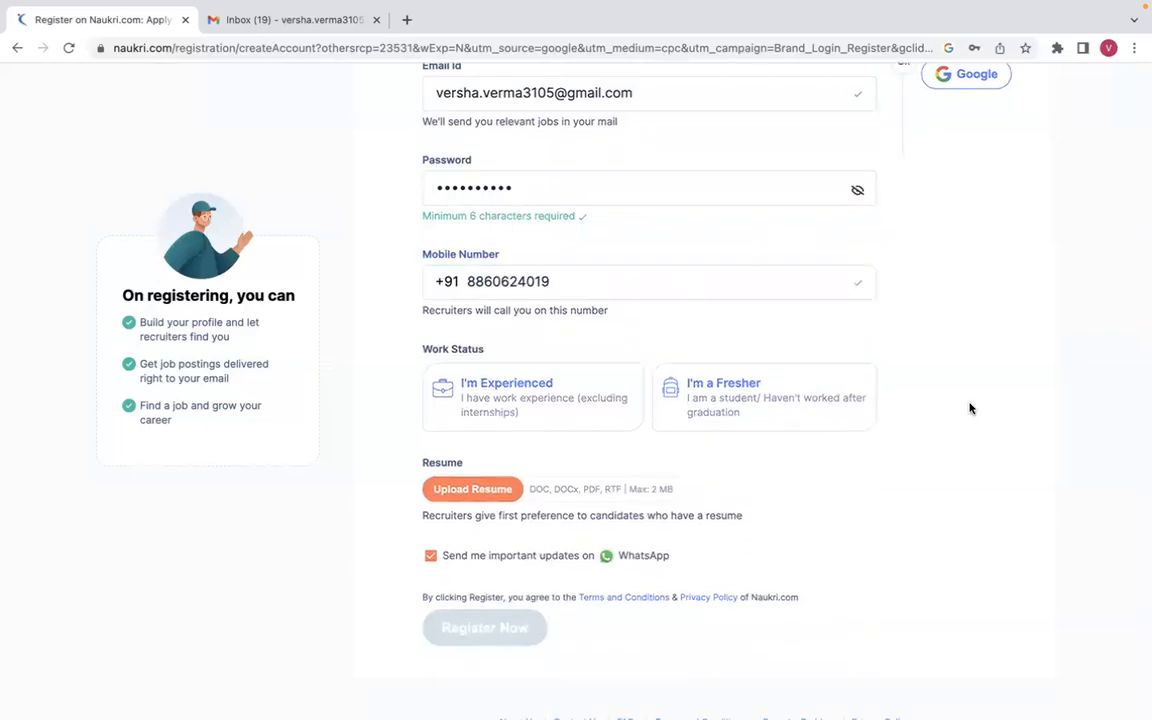
{"action": "scroll", "coordinate": [969, 408], "scroll_direction": "down", "scroll_amount": 1}
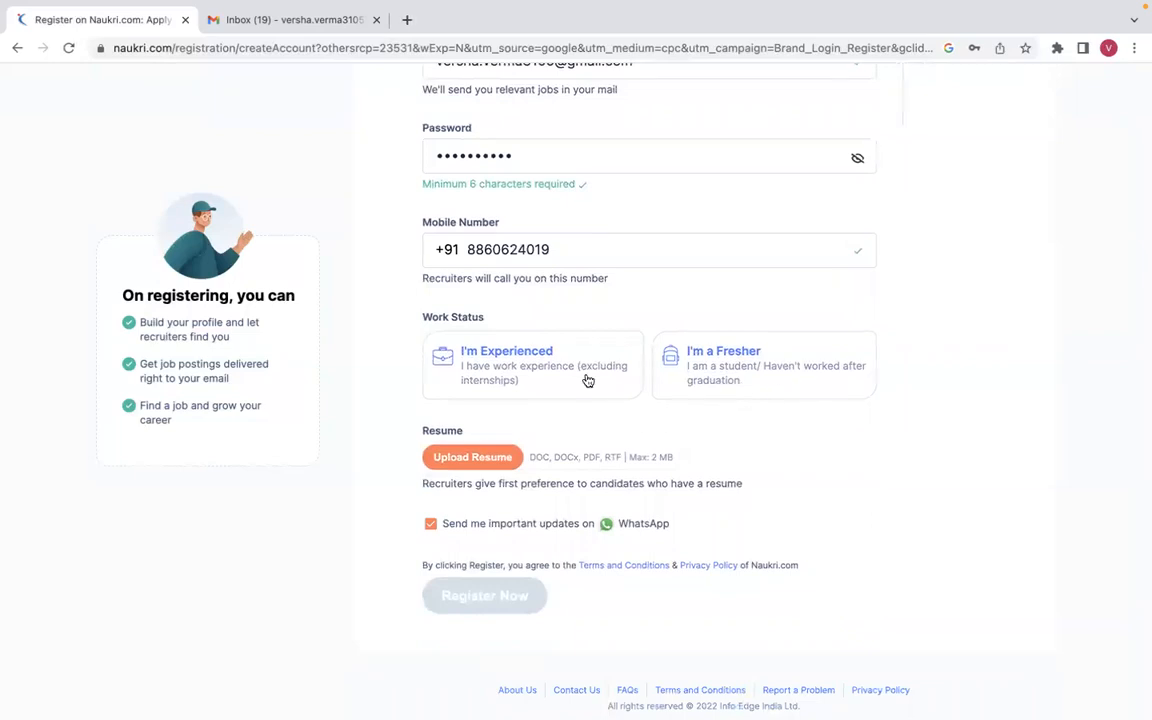
- Mark work status as I'm a Fresher and set current city to Bangalore/Bengaluru
{"action": "left_click", "coordinate": [703, 386]}
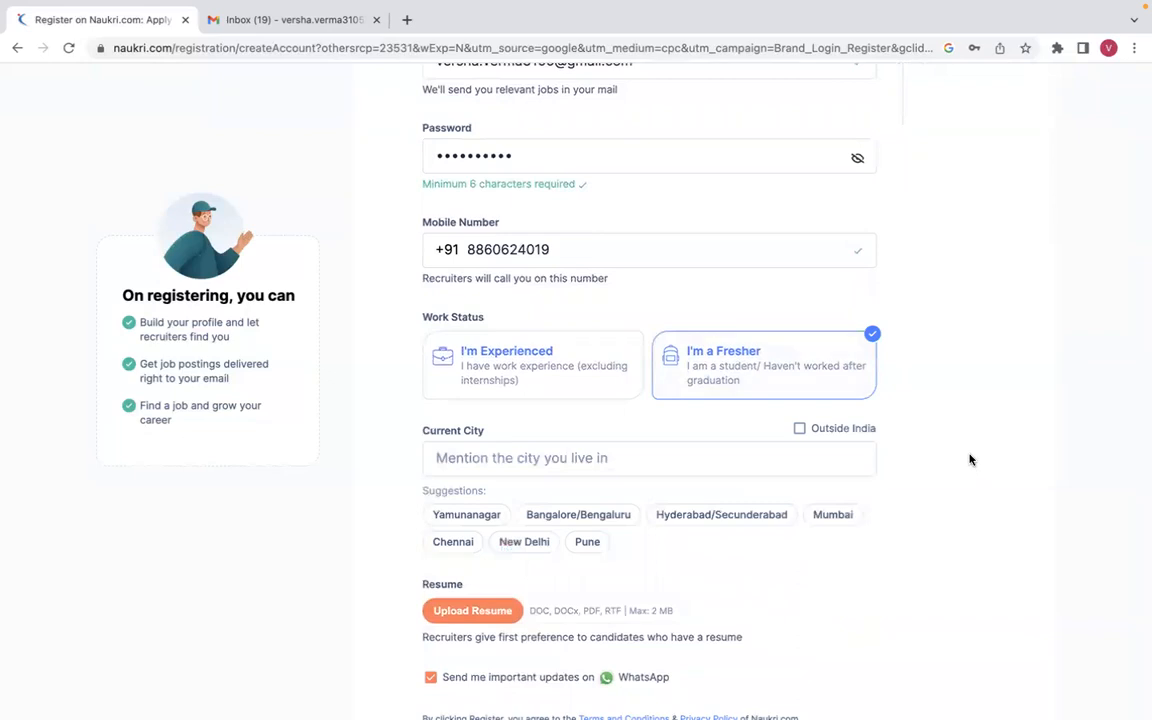
{"action": "scroll", "coordinate": [969, 459], "scroll_direction": "down", "scroll_amount": 3}
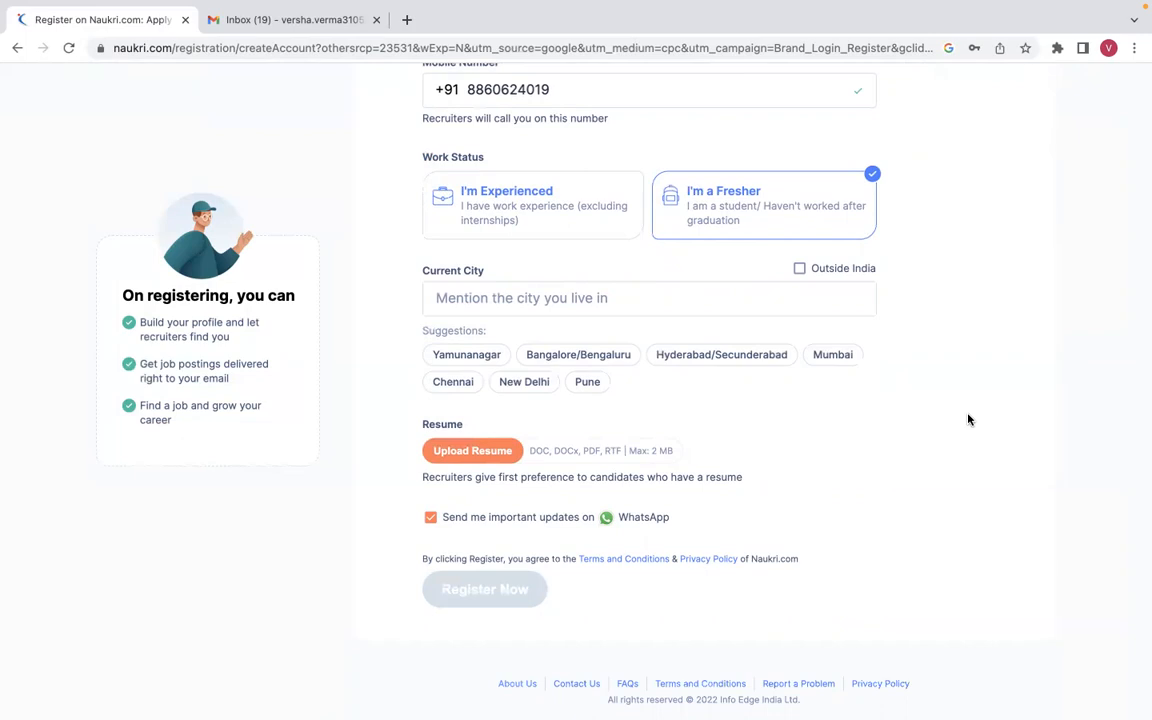
{"action": "left_click", "coordinate": [628, 299]}
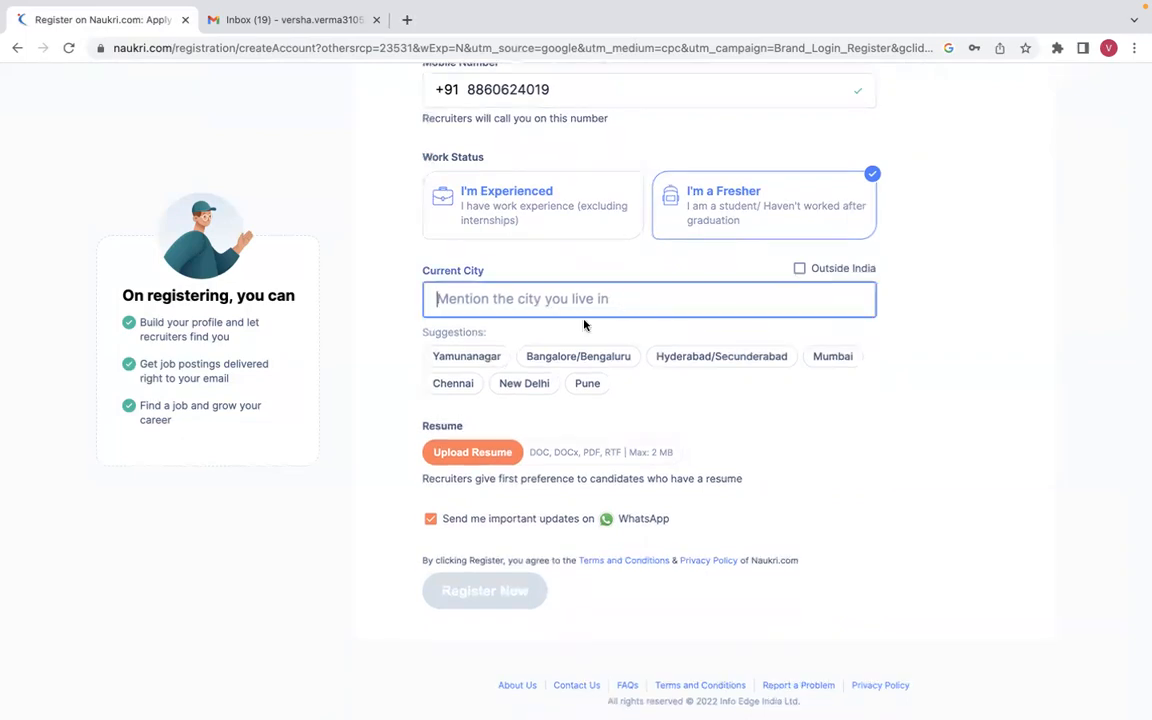
{"action": "left_click", "coordinate": [600, 358]}
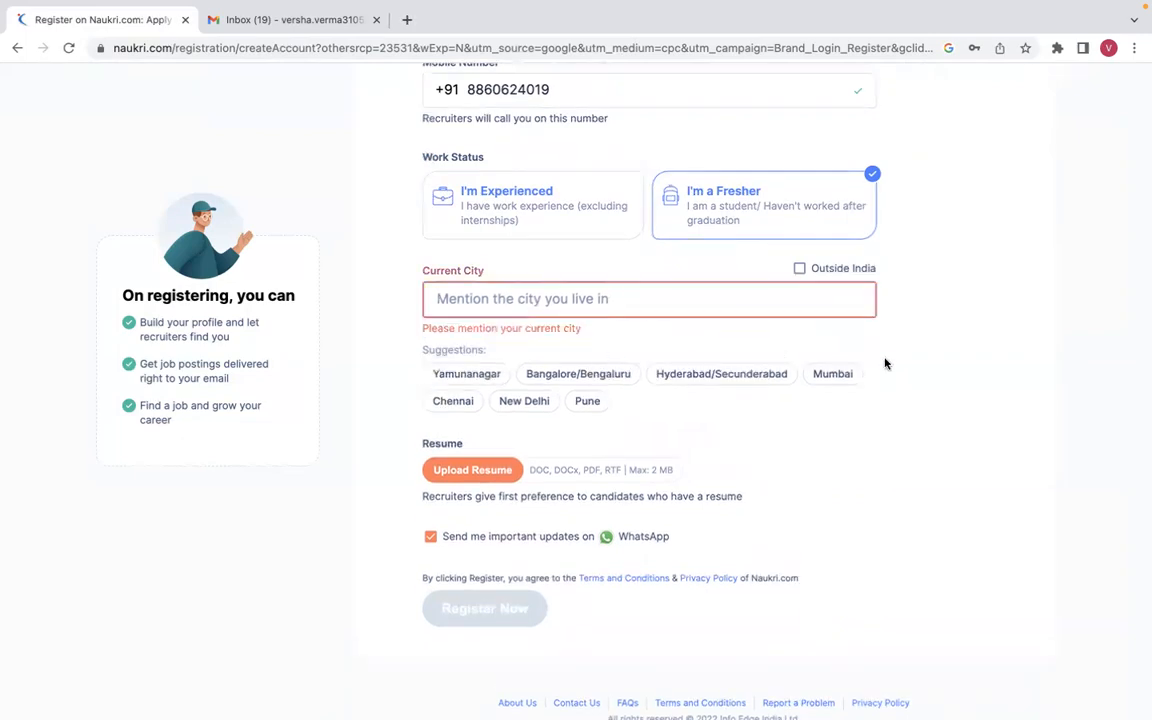
{"action": "left_click", "coordinate": [614, 377]}
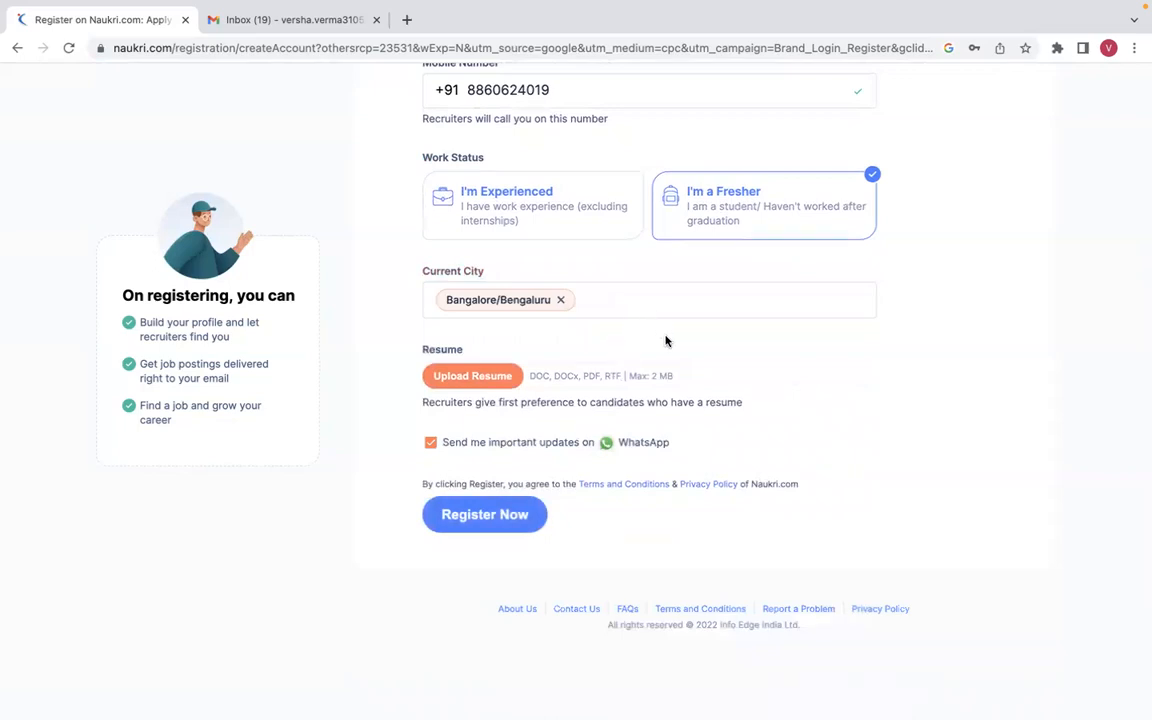
{"action": "left_click", "coordinate": [476, 384]}
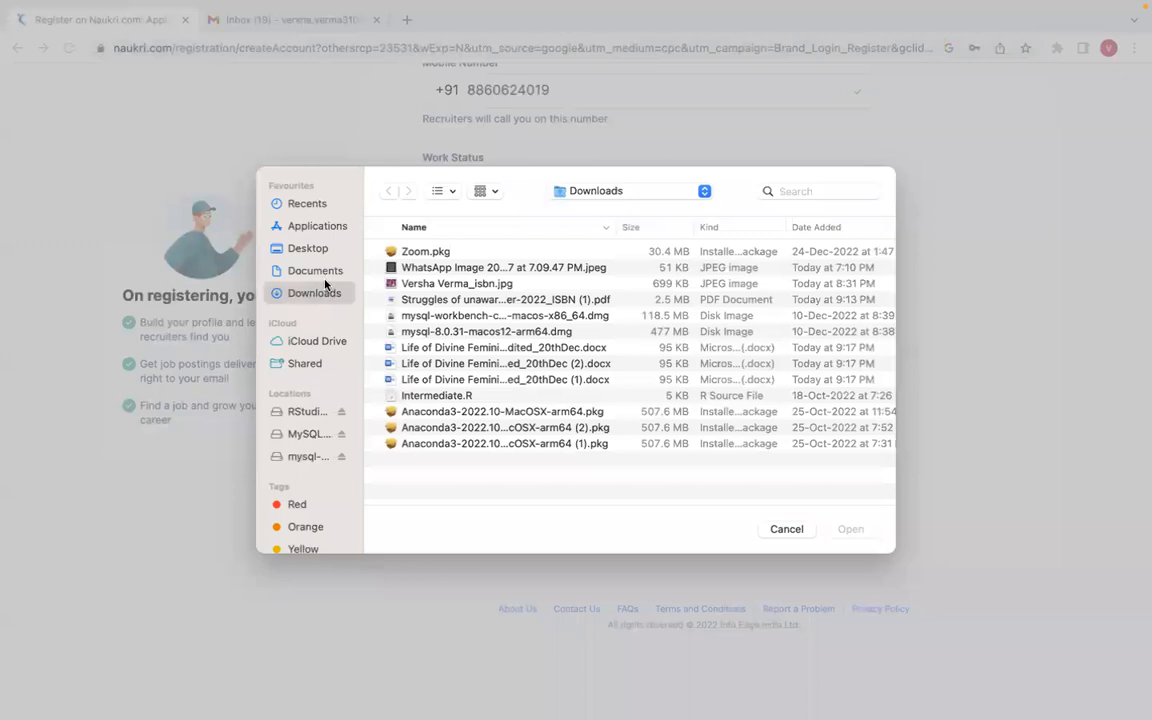
- Look for a résumé in the Desktop, its personal documents folder and the pics folder
{"action": "left_click", "coordinate": [292, 248]}
{"action": "double_click", "coordinate": [441, 253]}
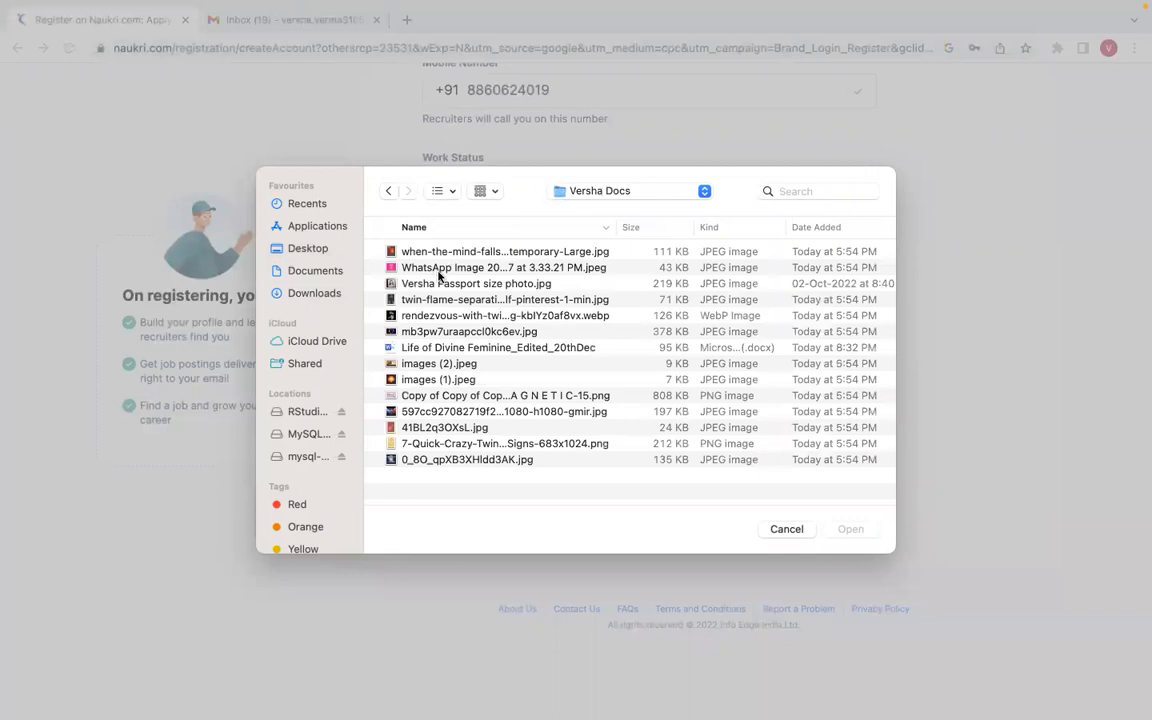
{"action": "left_click", "coordinate": [450, 347]}
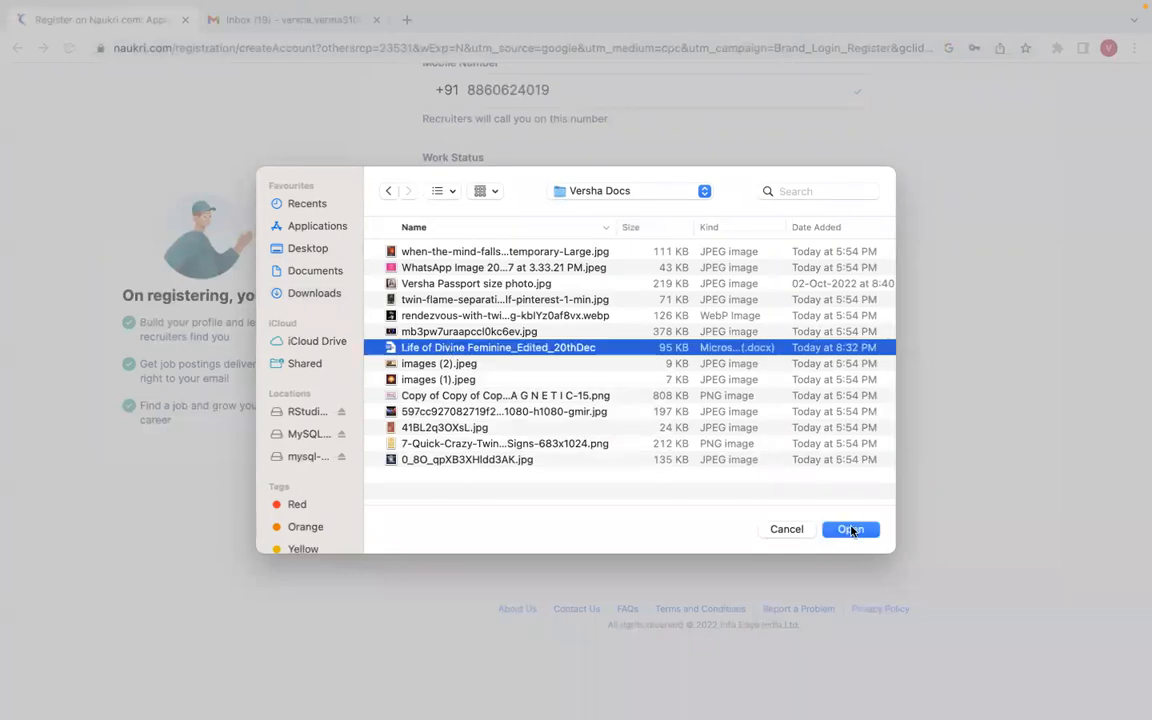
{"action": "left_click", "coordinate": [329, 272]}
{"action": "left_click", "coordinate": [320, 248]}
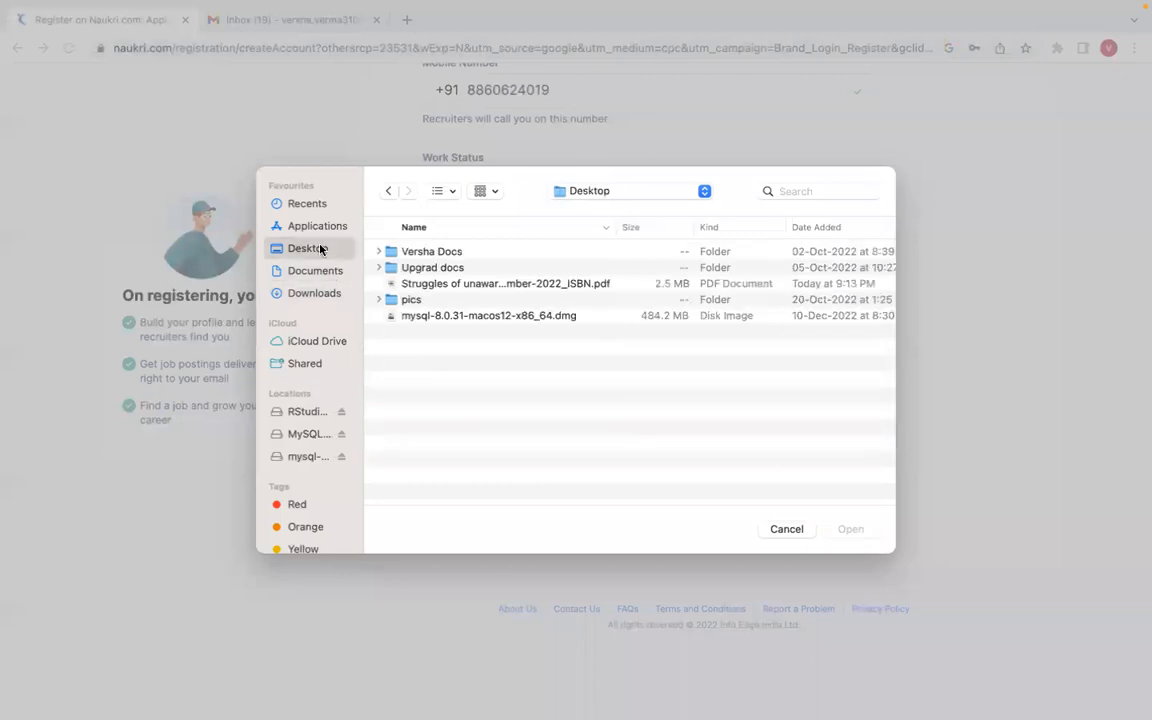
{"action": "left_click", "coordinate": [418, 300]}
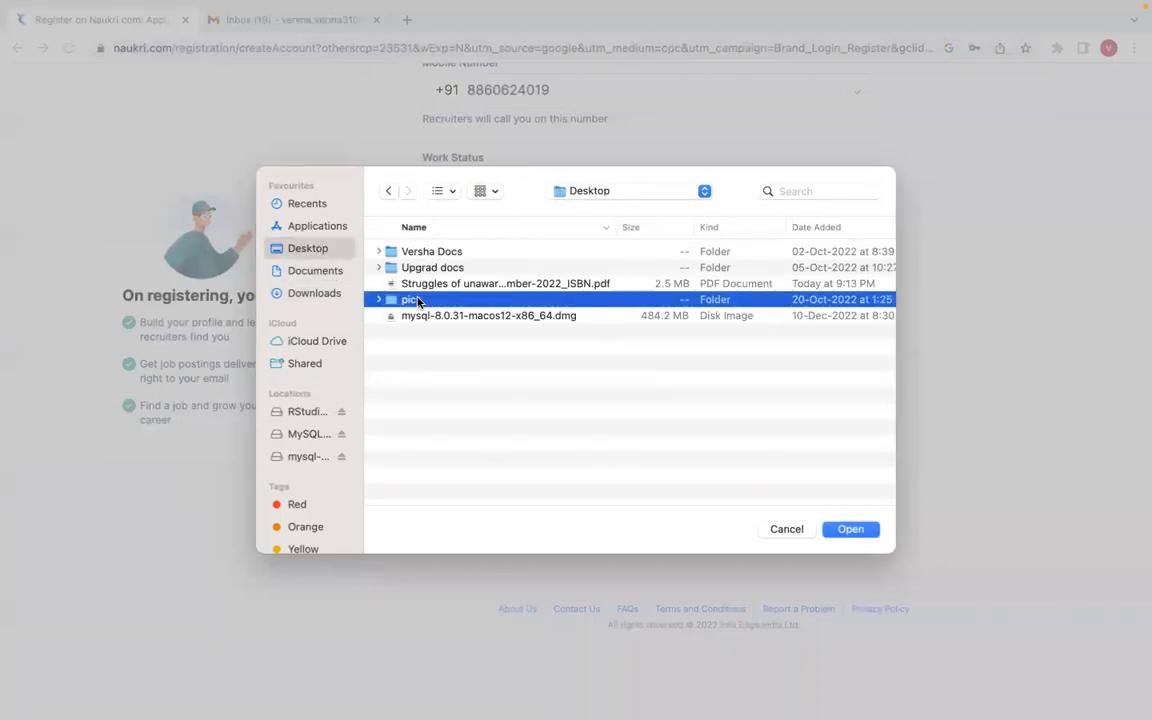
{"action": "double_click", "coordinate": [418, 300]}
{"action": "left_click", "coordinate": [388, 190]}
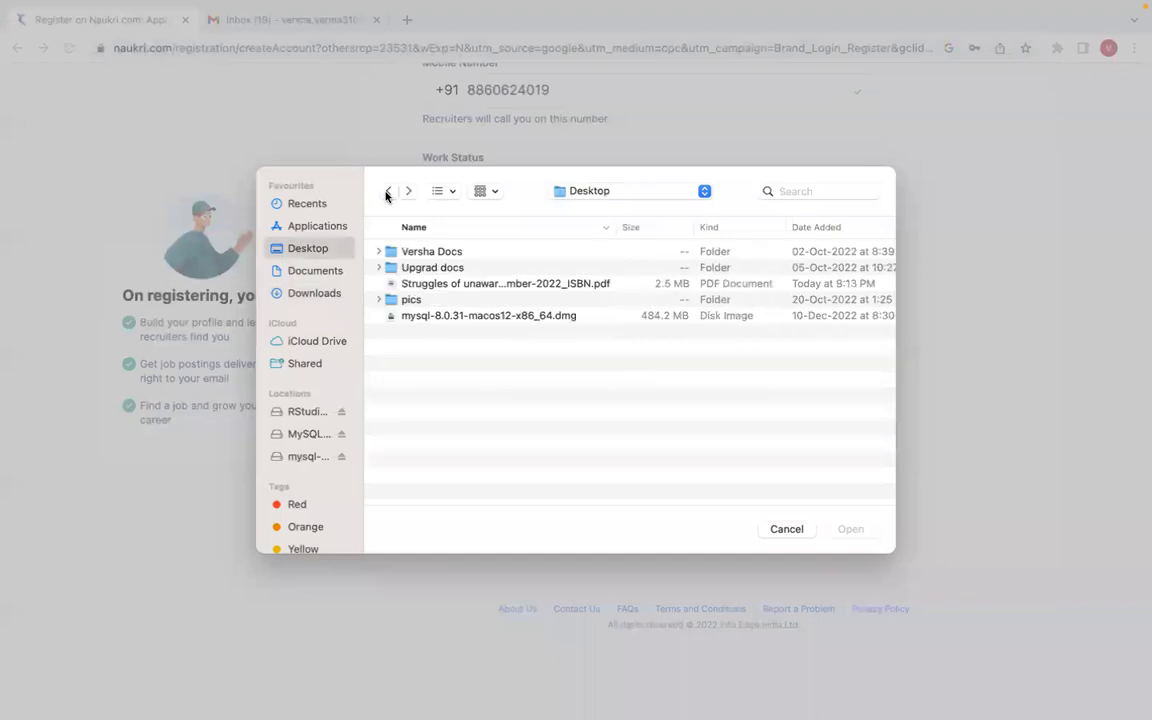
{"action": "double_click", "coordinate": [436, 253]}
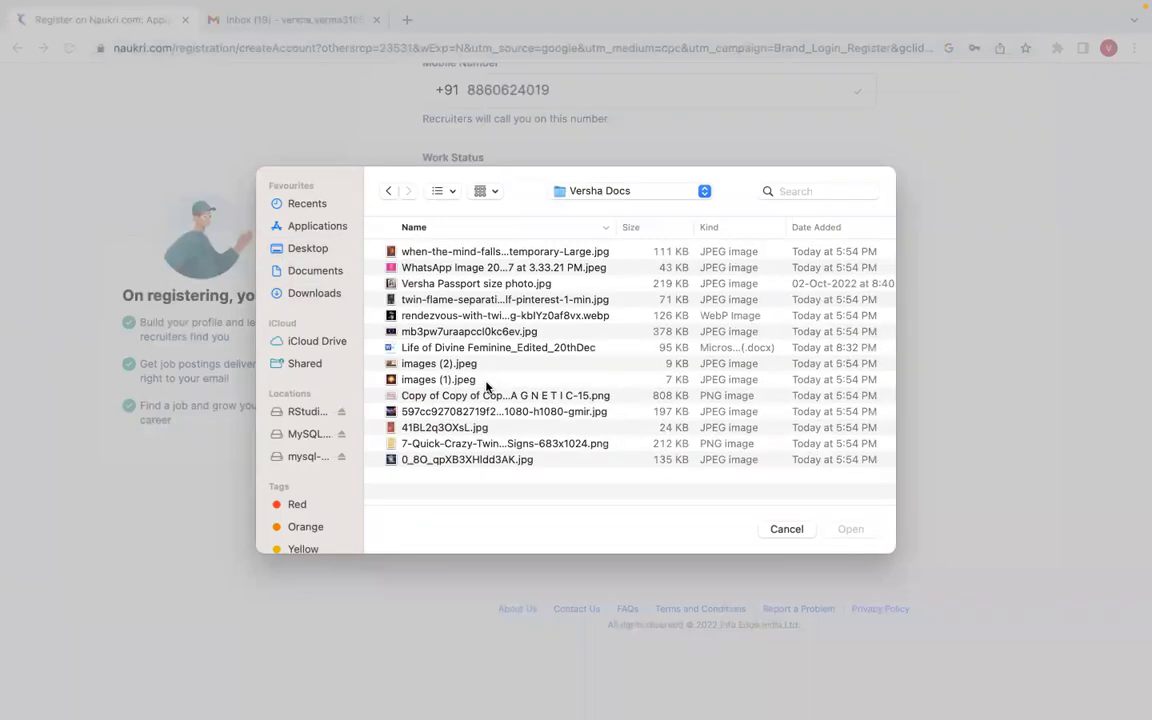
{"action": "left_click", "coordinate": [388, 191]}
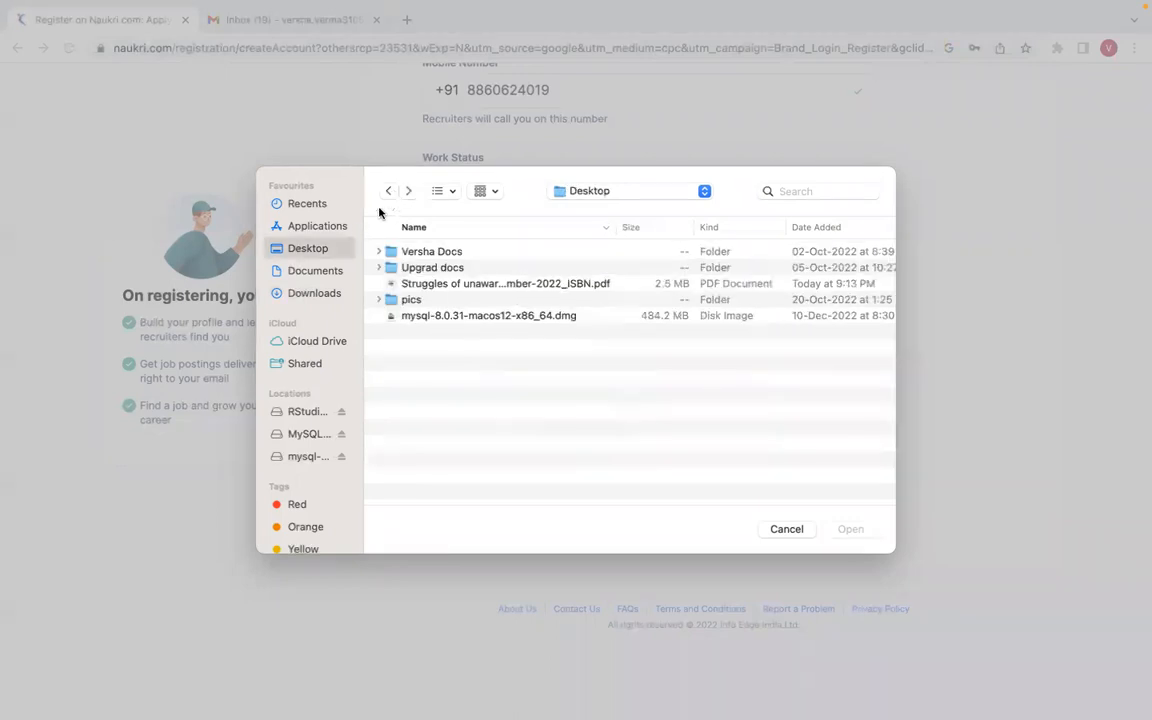
- Check Applications, Documents and pics again, ending in Downloads on the WhatsApp image
{"action": "left_click", "coordinate": [332, 227]}
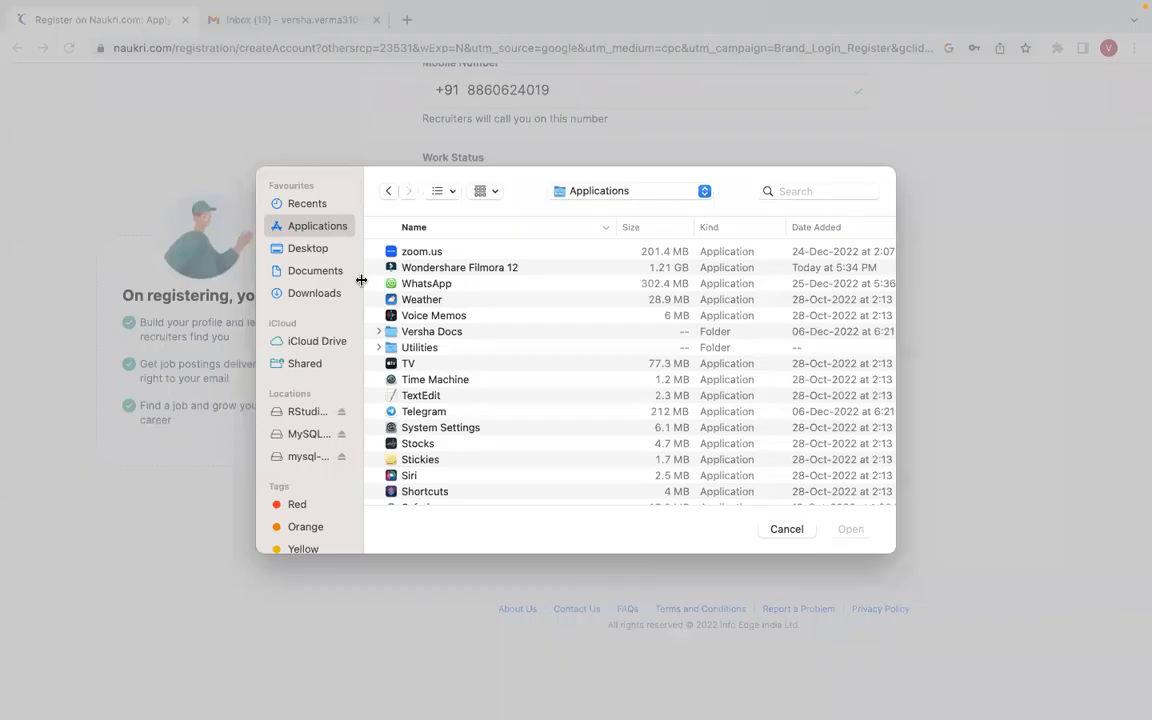
{"action": "left_click", "coordinate": [324, 295]}
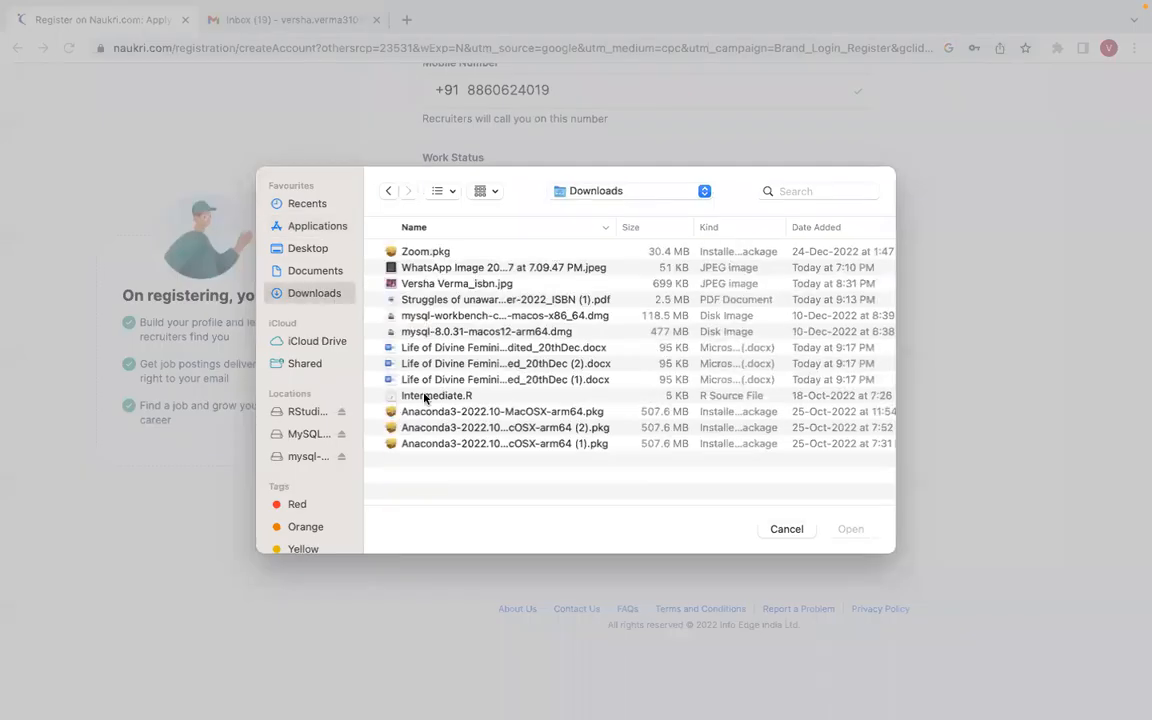
{"action": "left_click", "coordinate": [301, 270]}
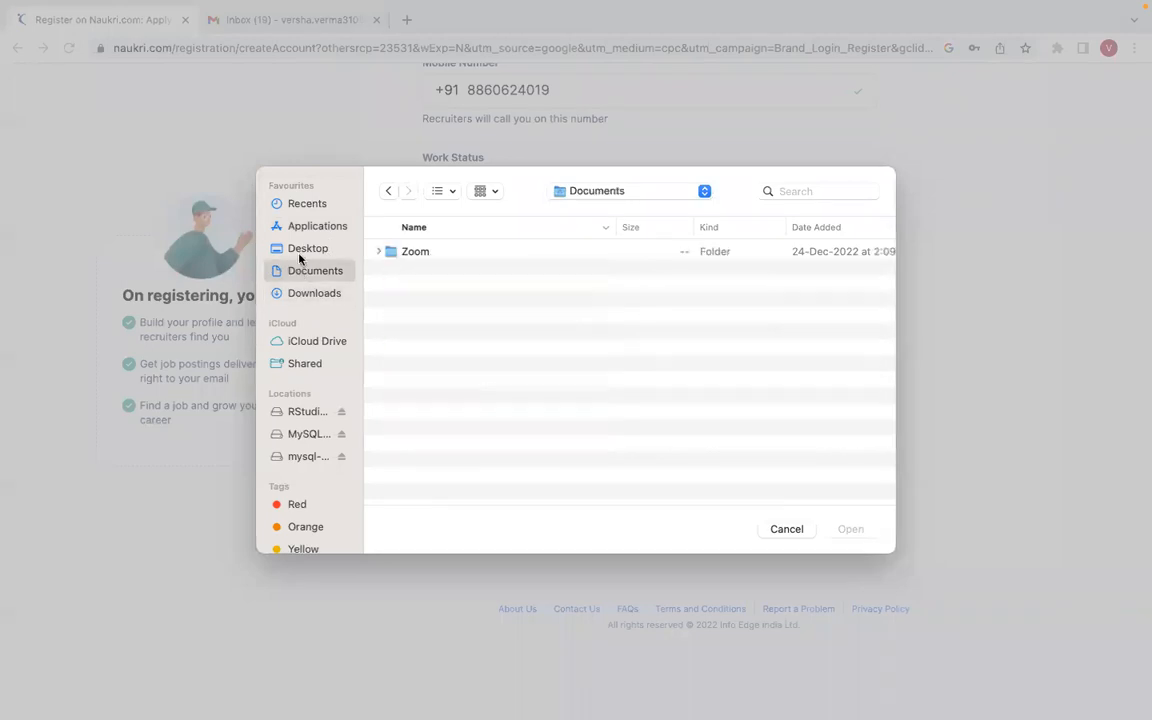
{"action": "left_click", "coordinate": [300, 251]}
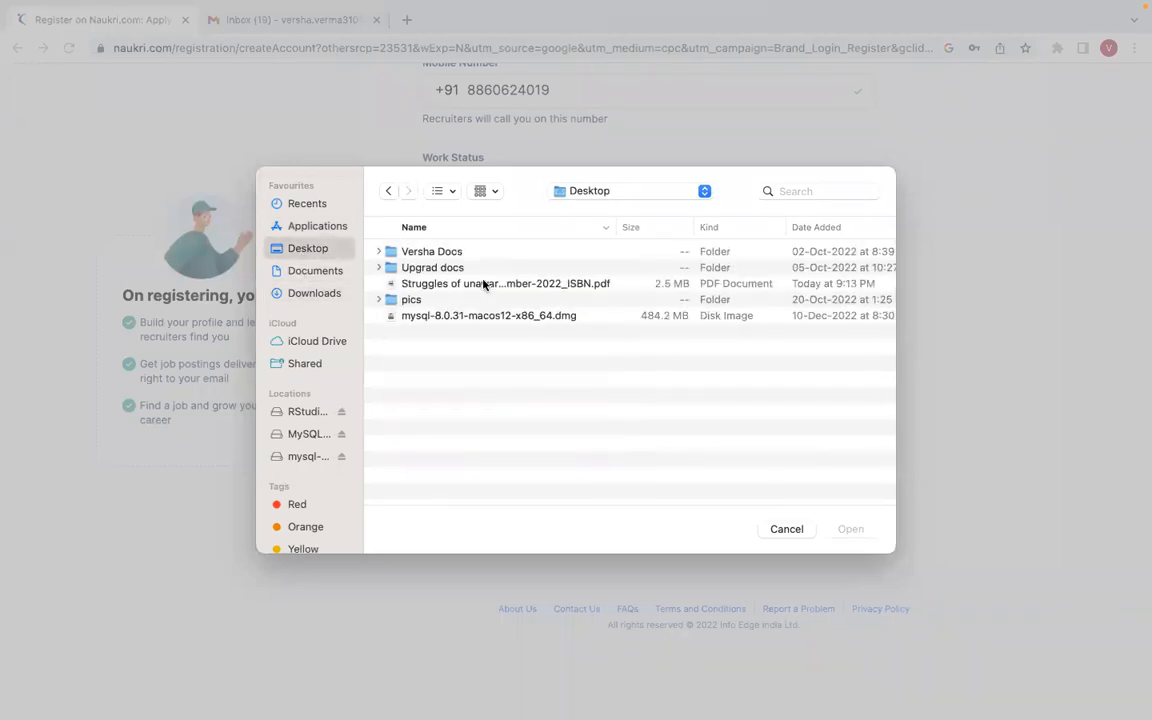
{"action": "double_click", "coordinate": [450, 302]}
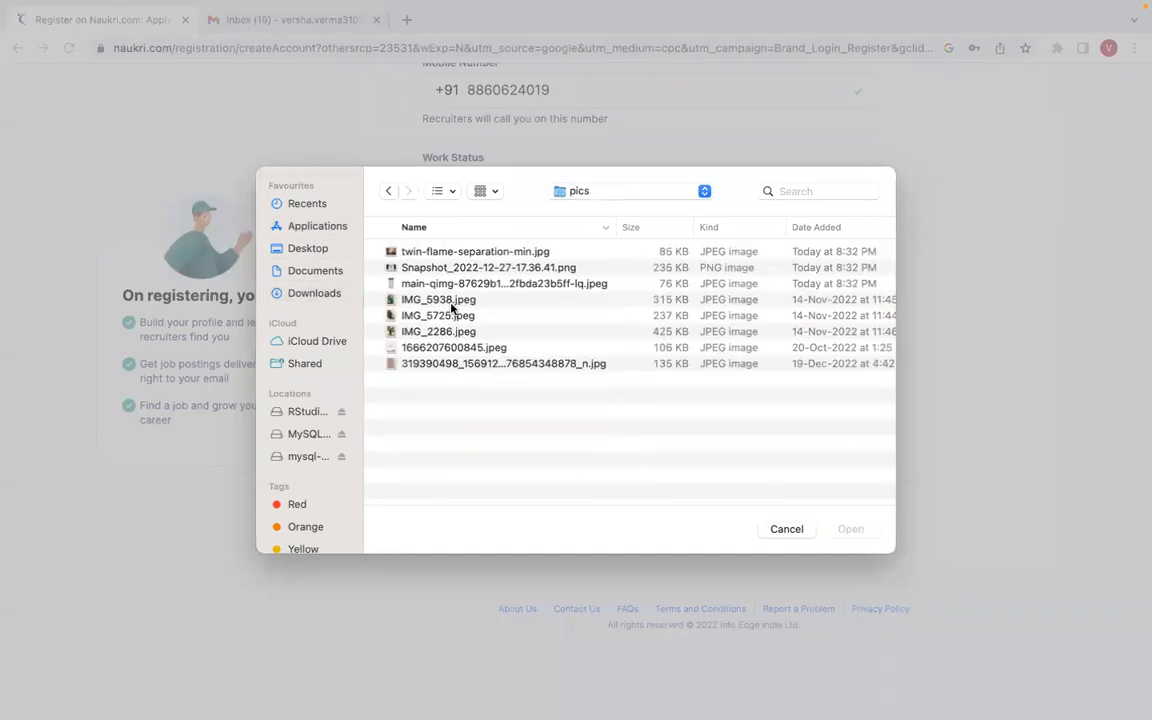
{"action": "left_click", "coordinate": [389, 193]}
{"action": "left_click", "coordinate": [316, 292]}
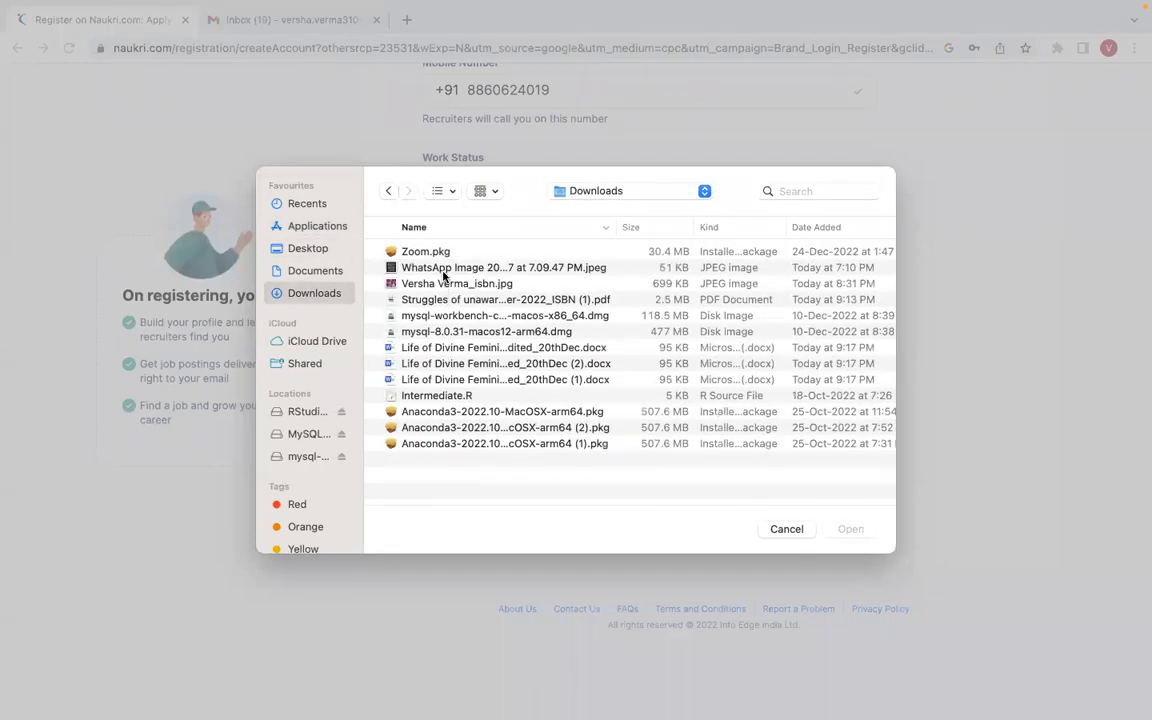
{"action": "left_click", "coordinate": [444, 270]}
{"action": "key", "text": "Down"}
{"action": "key", "text": "Down"}
{"action": "key", "text": "Down"}
{"action": "key", "text": "Down"}
{"action": "key", "text": "Down"}
{"action": "key", "text": "Down"}
{"action": "key", "text": "Down"}
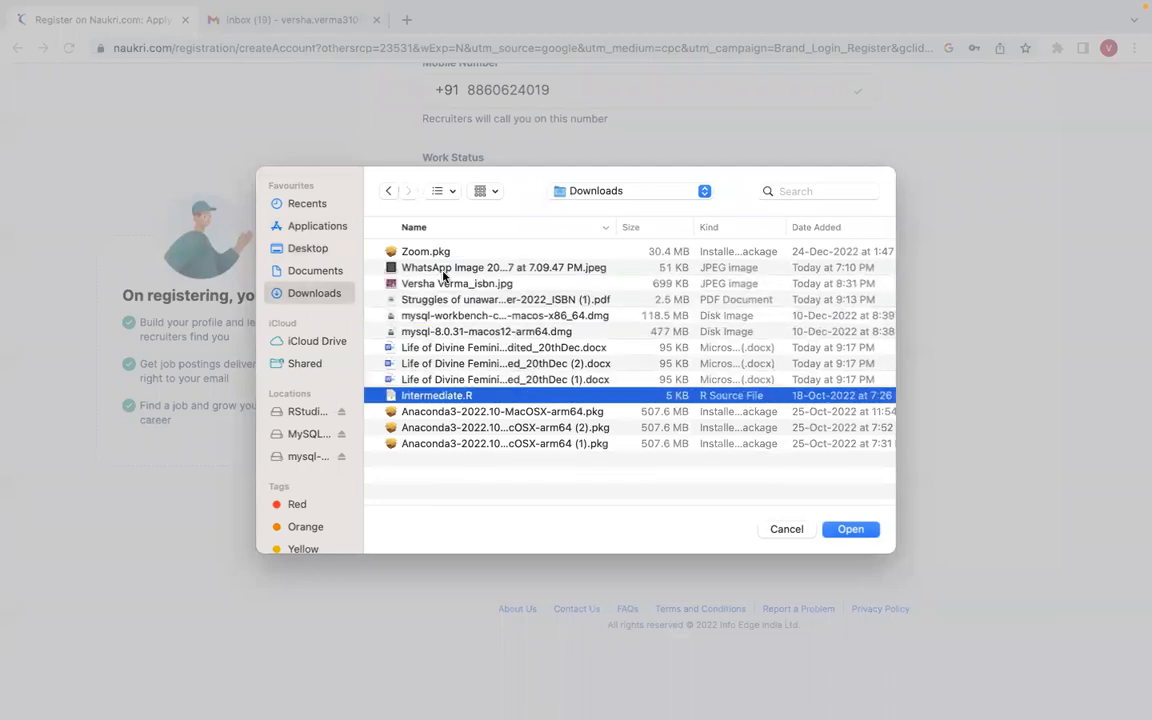
{"action": "key", "text": "super+Tab"}
{"action": "key", "text": "super+Tab"}
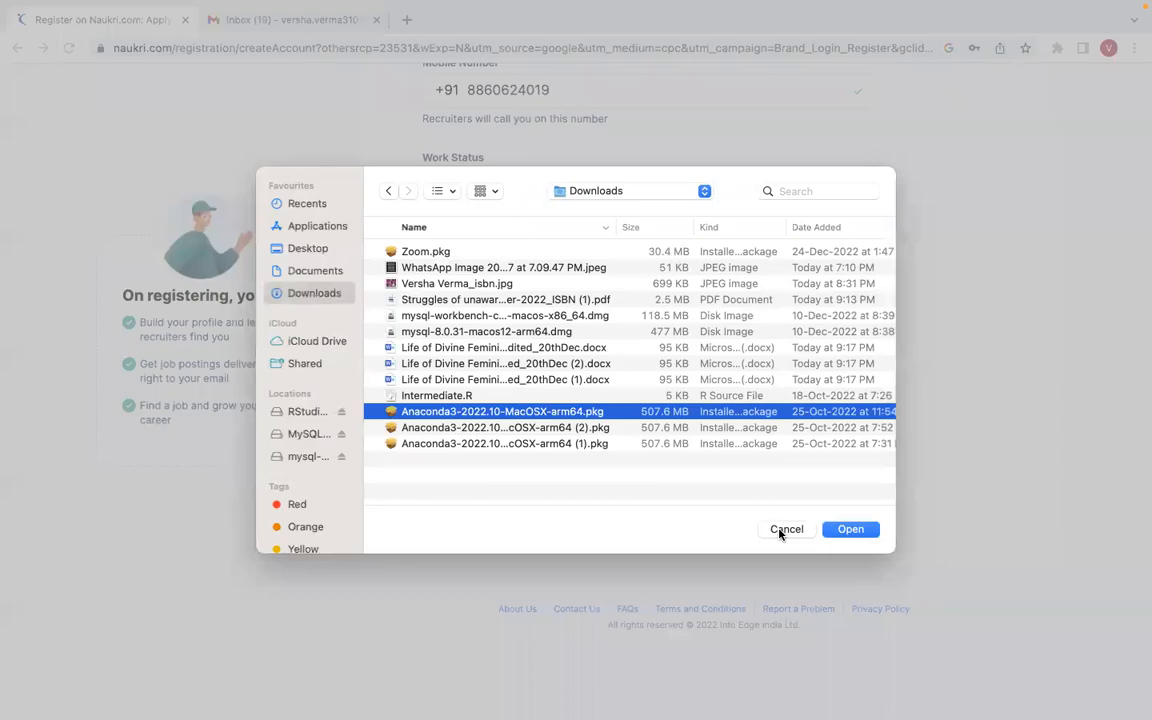
- Cancel the file chooser and Put Back the Market Research .docx from the Bin
{"action": "left_click", "coordinate": [784, 529]}
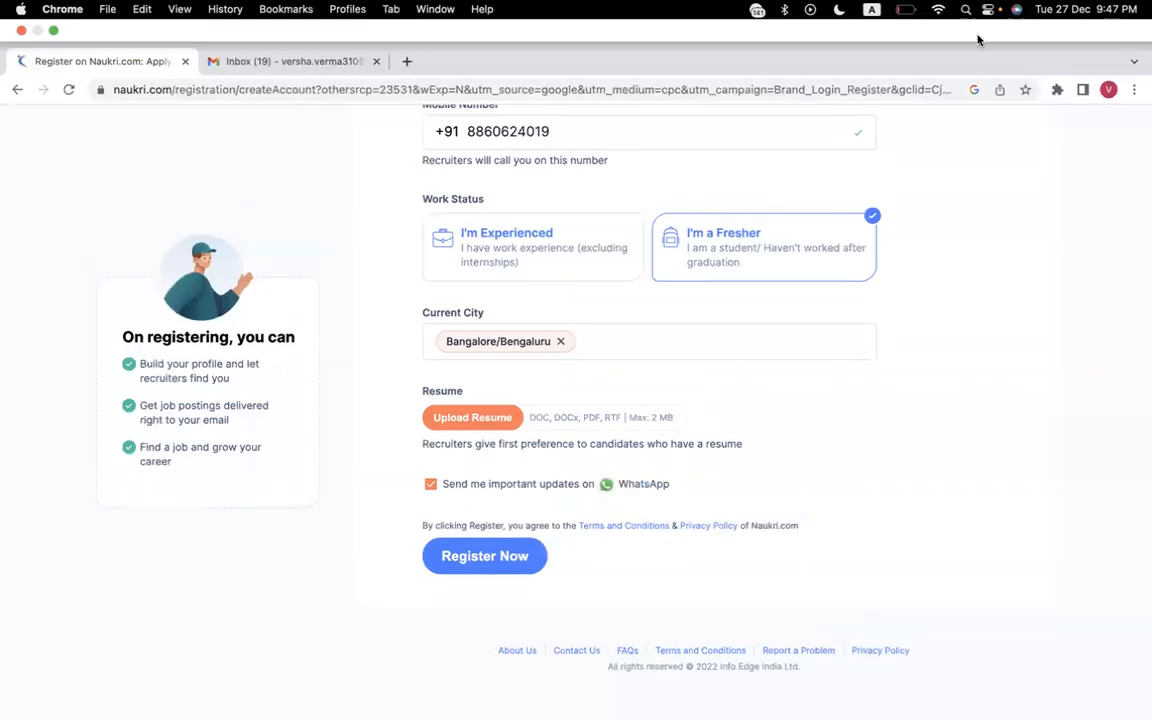
{"action": "key", "text": "super+Tab"}
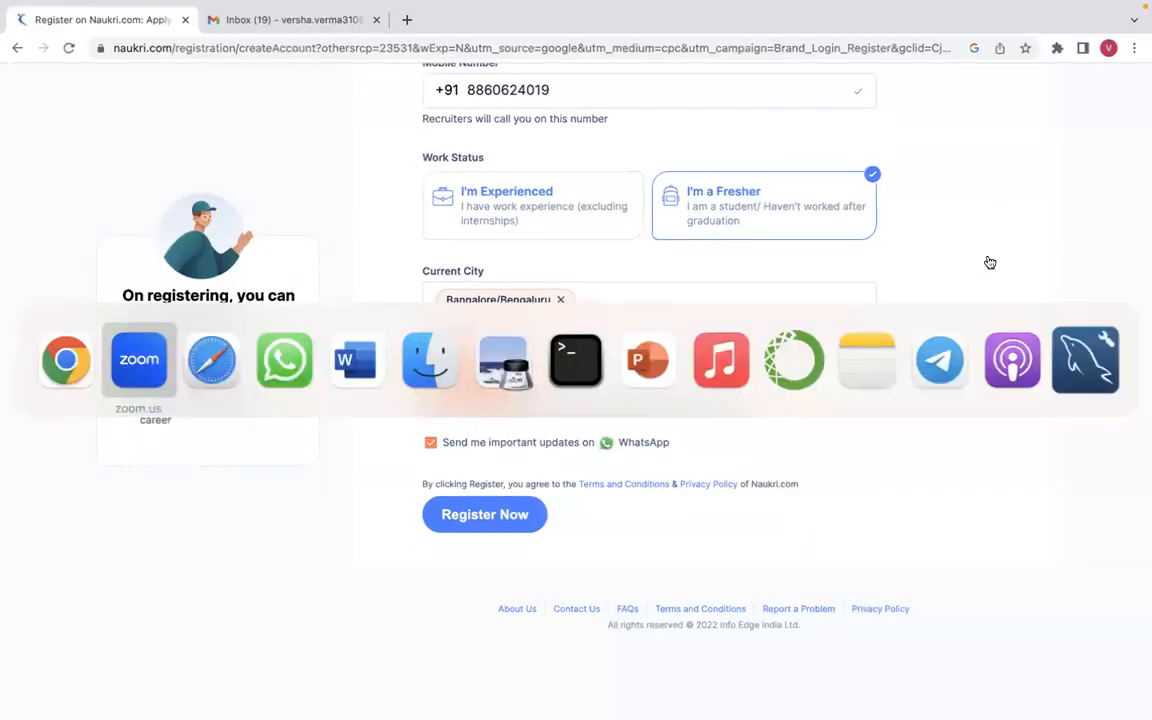
{"action": "key", "text": "super+Tab"}
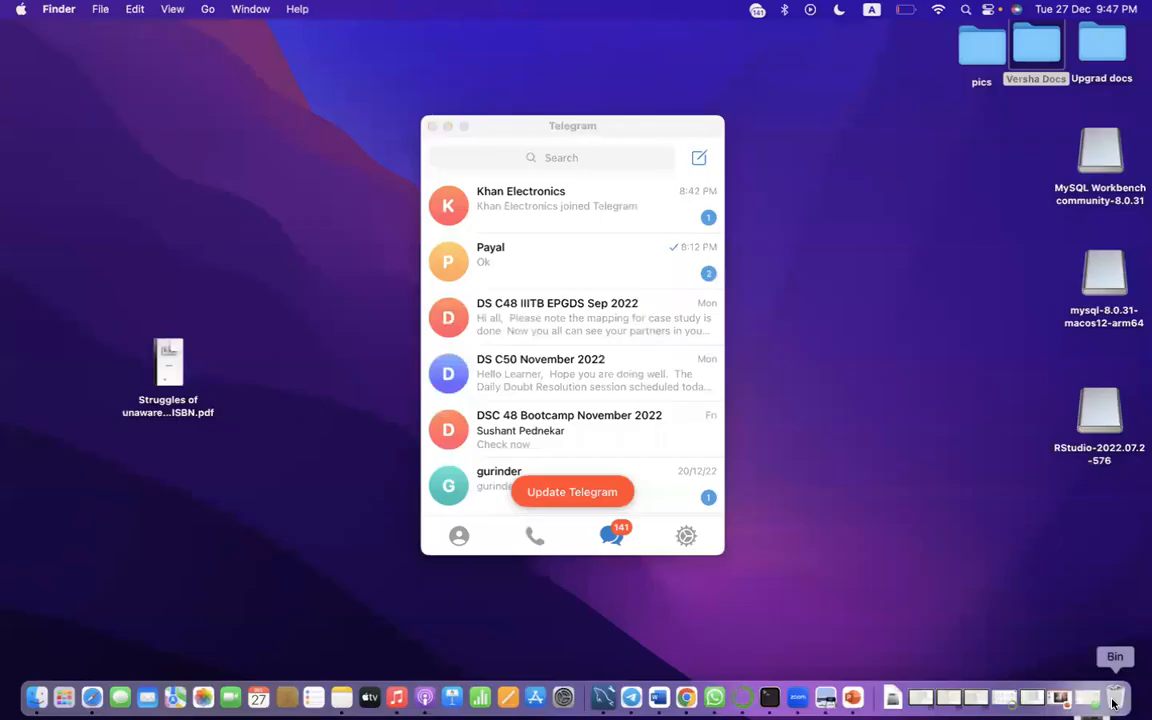
{"action": "left_click", "coordinate": [1114, 699]}
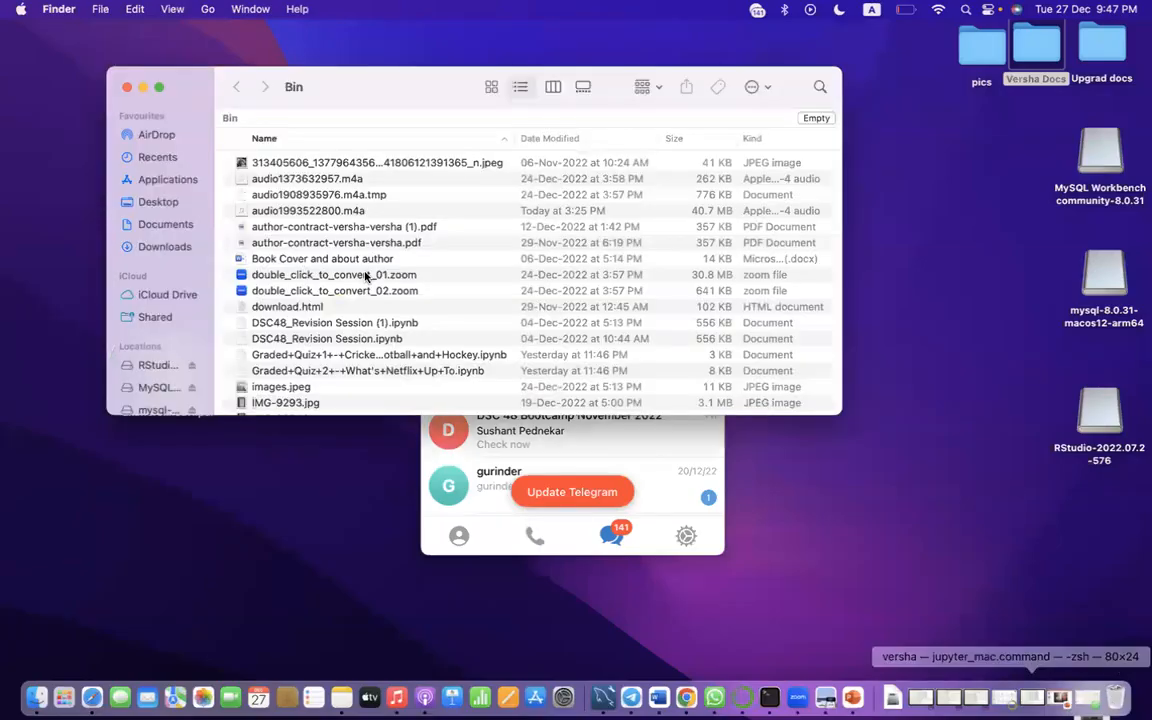
{"action": "key", "text": "Down"}
{"action": "key", "text": "Down"}
{"action": "key", "text": "Down"}
{"action": "key", "text": "Down"}
{"action": "key", "text": "Down"}
{"action": "key", "text": "Down"}
{"action": "key", "text": "Down"}
{"action": "key", "text": "Down"}
{"action": "key", "text": "Down"}
{"action": "key", "text": "Down"}
{"action": "key", "text": "Down"}
{"action": "key", "text": "Down"}
{"action": "key", "text": "Down"}
{"action": "key", "text": "Down"}
{"action": "key", "text": "Down"}
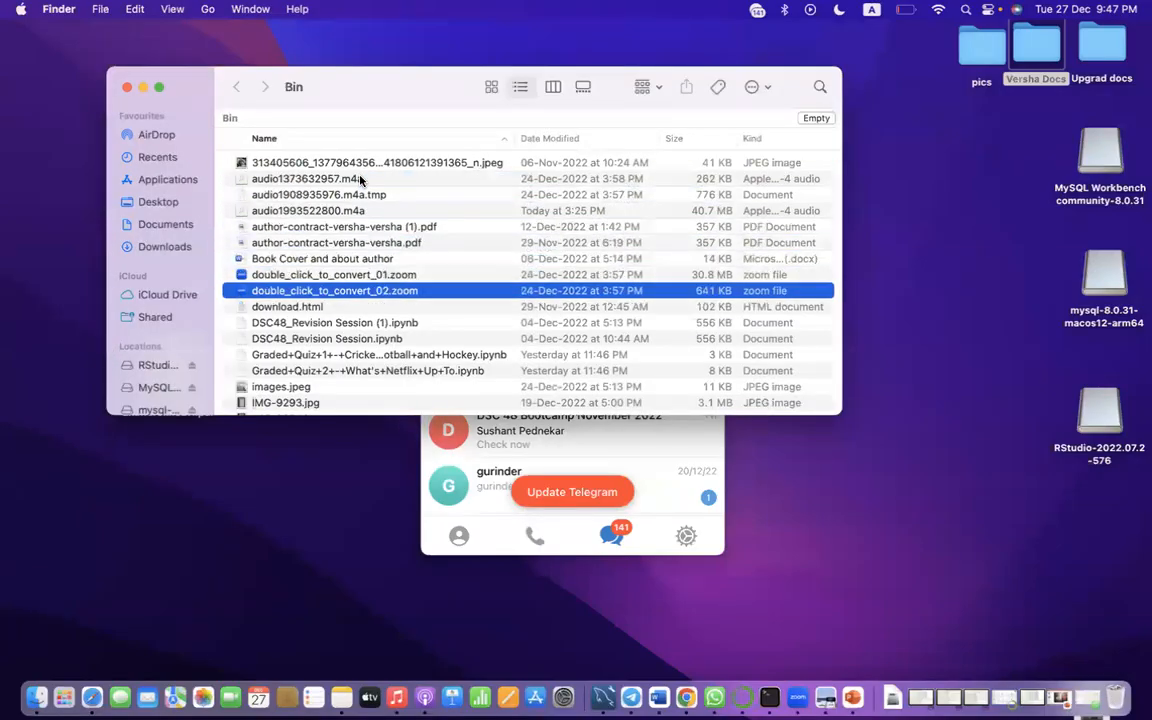
{"action": "key", "text": "Down"}
{"action": "key", "text": "Down"}
{"action": "key", "text": "Down"}
{"action": "key", "text": "Down"}
{"action": "key", "text": "Down"}
{"action": "key", "text": "Down"}
{"action": "key", "text": "Down"}
{"action": "key", "text": "Down"}
{"action": "key", "text": "Down"}
{"action": "key", "text": "Down"}
{"action": "key", "text": "Down"}
{"action": "key", "text": "Down"}
{"action": "key", "text": "Down"}
{"action": "key", "text": "Down"}
{"action": "key", "text": "Down"}
{"action": "key", "text": "Down"}
{"action": "key", "text": "Down"}
{"action": "key", "text": "Down"}
{"action": "key", "text": "Down"}
{"action": "key", "text": "Down"}
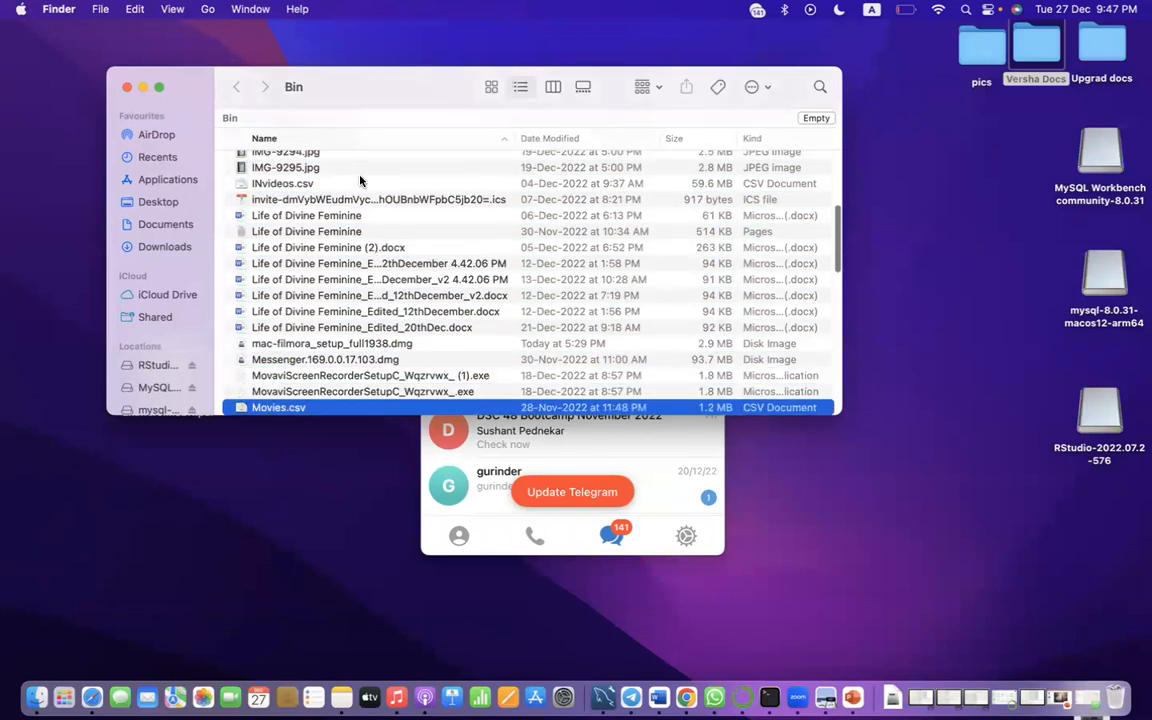
{"action": "key", "text": "Down"}
{"action": "key", "text": "Down"}
{"action": "key", "text": "Down"}
{"action": "key", "text": "Down"}
{"action": "key", "text": "Down"}
{"action": "key", "text": "Down"}
{"action": "key", "text": "Down"}
{"action": "key", "text": "Down"}
{"action": "key", "text": "Down"}
{"action": "key", "text": "Down"}
{"action": "key", "text": "Down"}
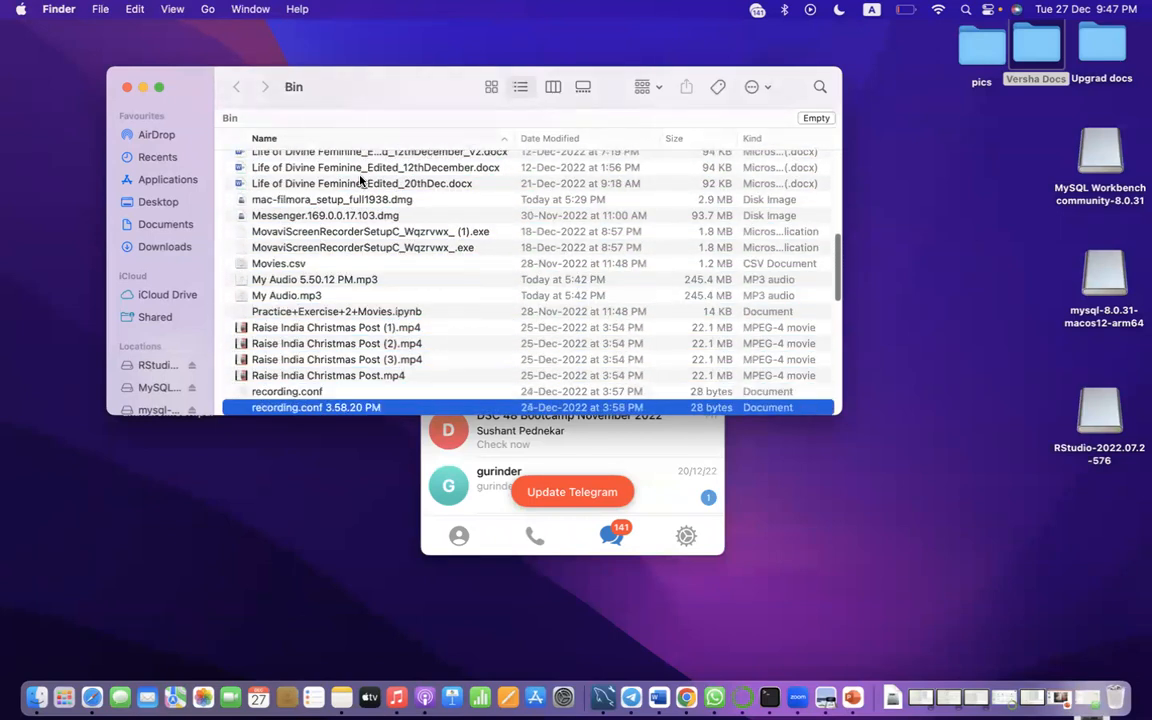
{"action": "key", "text": "Down"}
{"action": "key", "text": "Down"}
{"action": "key", "text": "Down"}
{"action": "key", "text": "Down"}
{"action": "key", "text": "Down"}
{"action": "key", "text": "Down"}
{"action": "key", "text": "Down"}
{"action": "key", "text": "Down"}
{"action": "key", "text": "Down"}
{"action": "key", "text": "Down"}
{"action": "key", "text": "Down"}
{"action": "key", "text": "Down"}
{"action": "key", "text": "Down"}
{"action": "key", "text": "Down"}
{"action": "key", "text": "Down"}
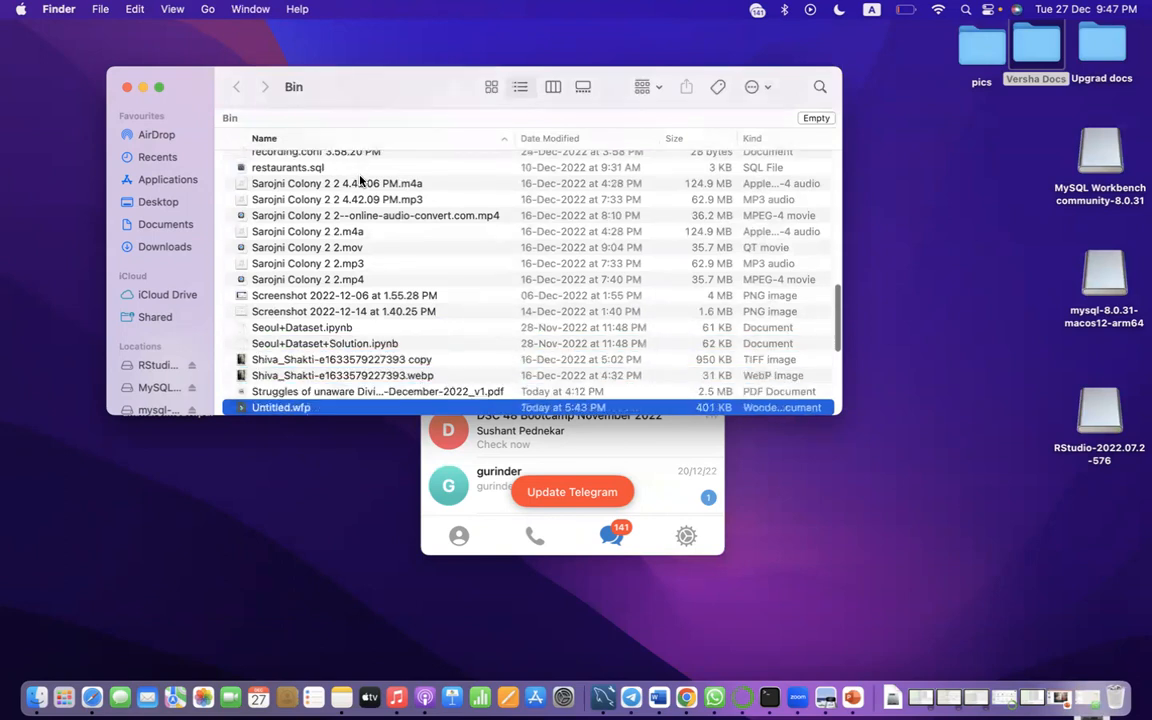
{"action": "key", "text": "Up"}
{"action": "key", "text": "Up"}
{"action": "key", "text": "Up"}
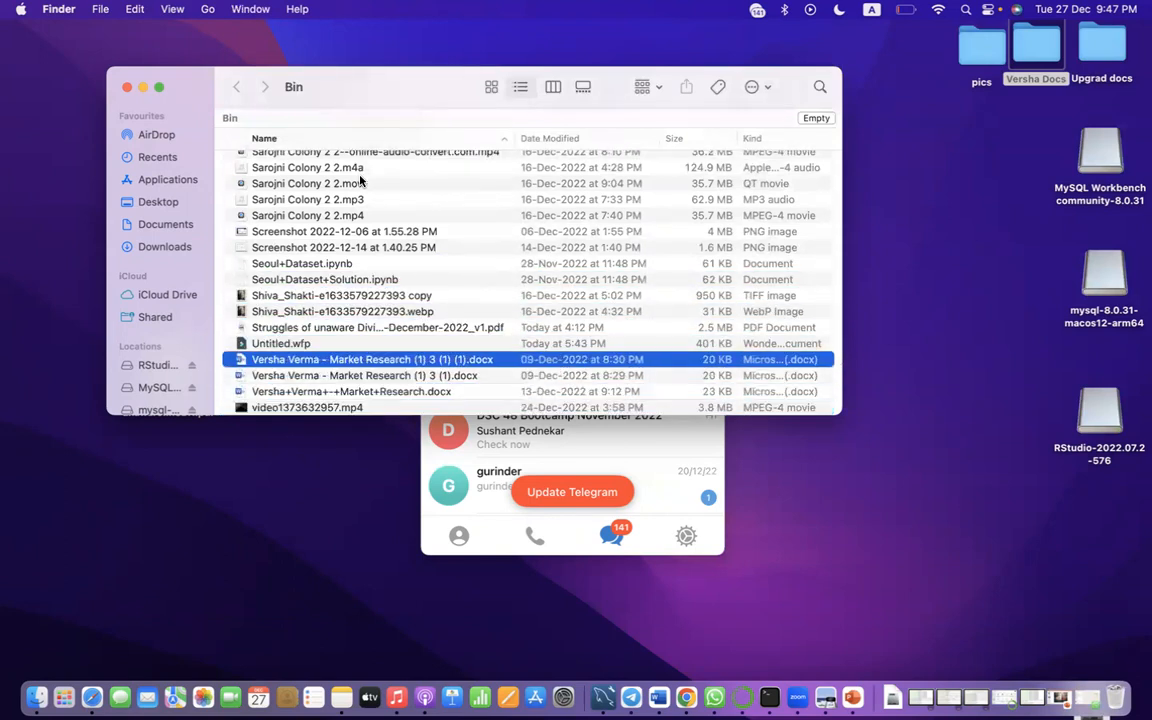
{"action": "right_click", "coordinate": [511, 358]}
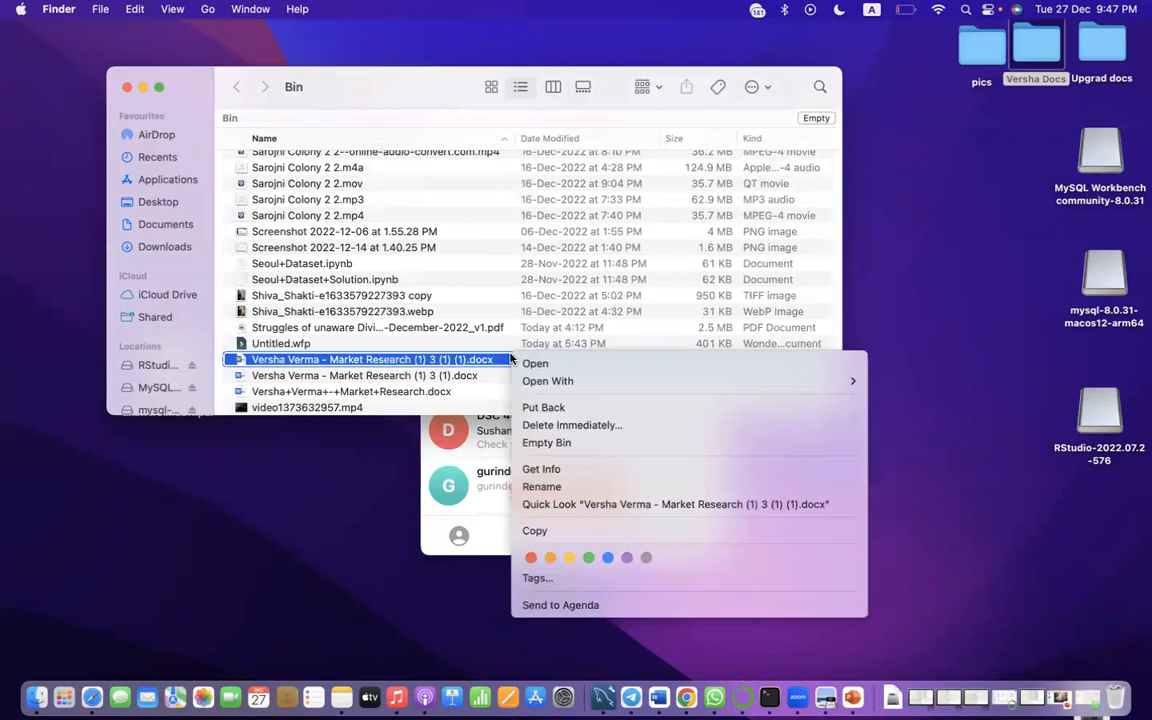
{"action": "left_click", "coordinate": [545, 407]}
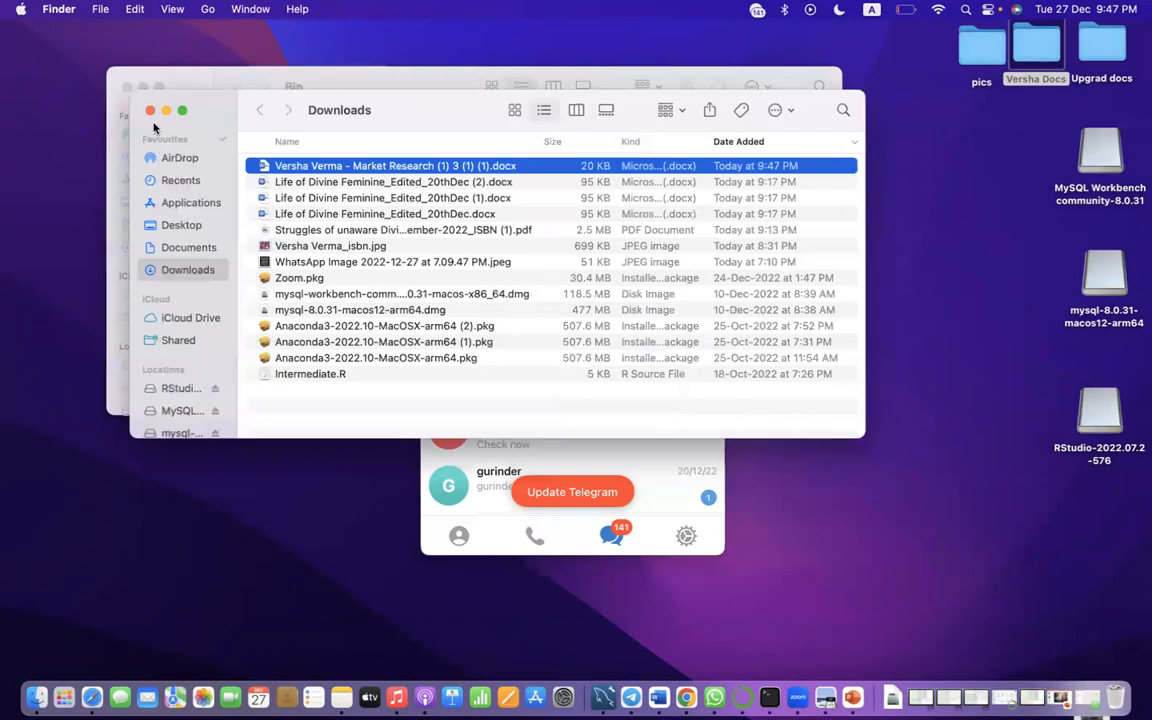
- Find the restored document in Finder's Downloads, then reopen Naukri's Upload Resume picker
{"action": "left_click", "coordinate": [149, 111]}
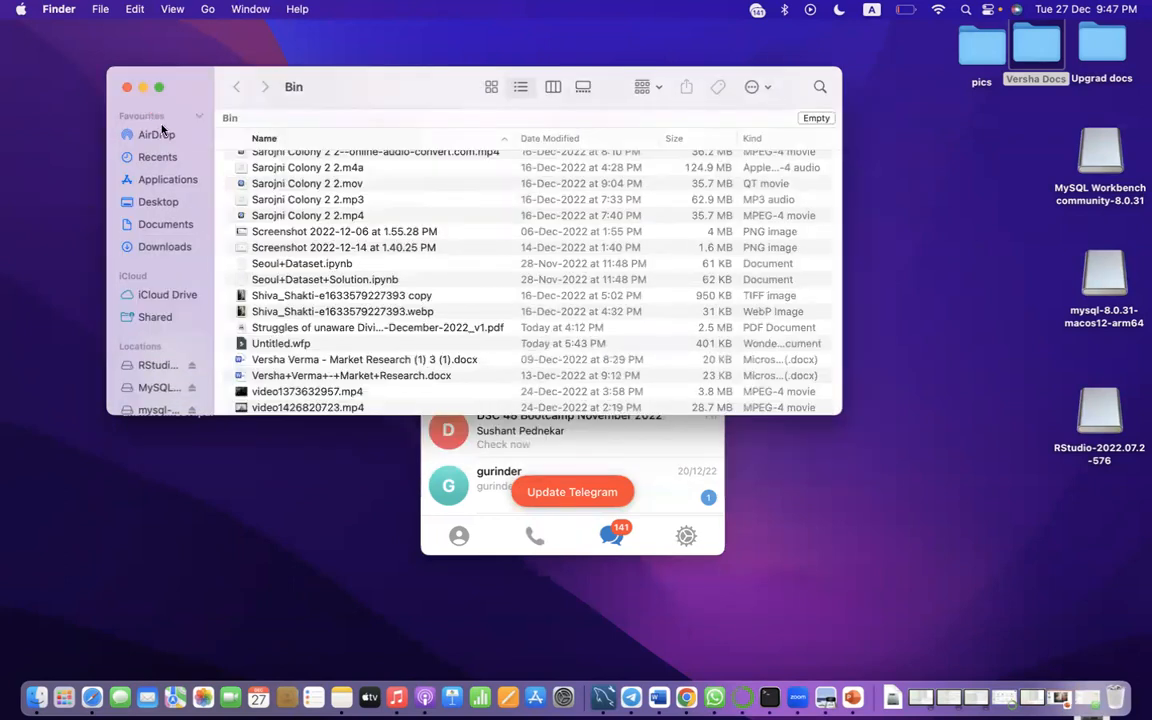
{"action": "left_click", "coordinate": [154, 160]}
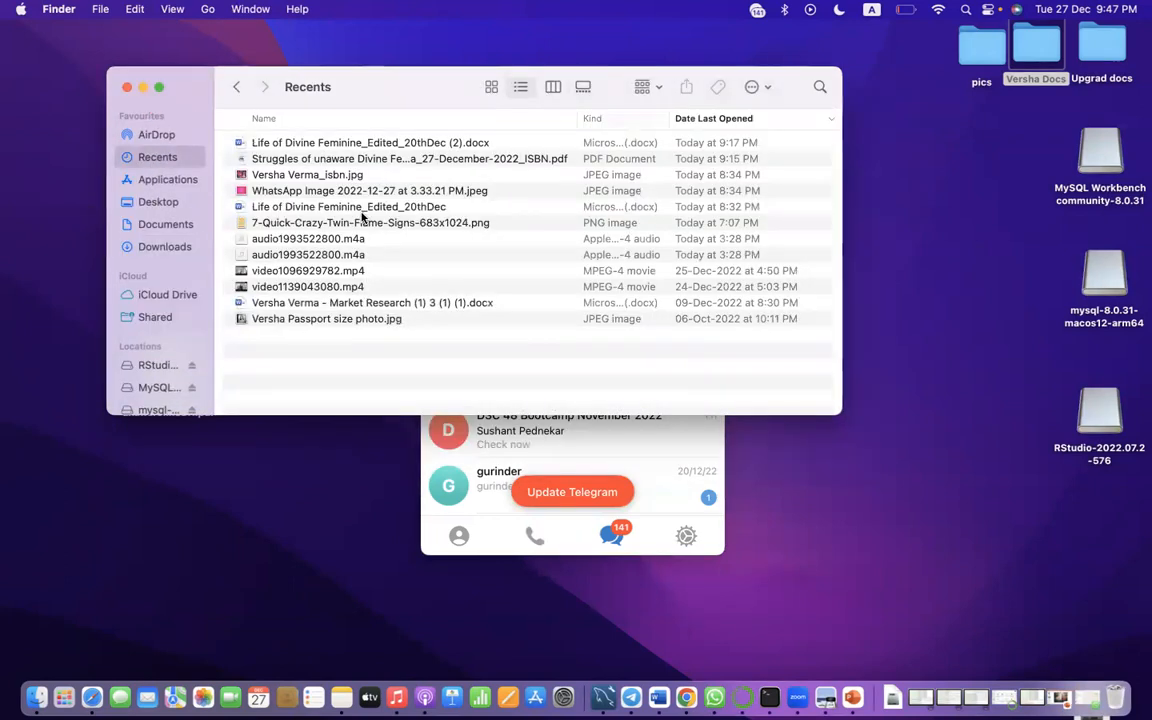
{"action": "left_click", "coordinate": [230, 206]}
{"action": "left_click", "coordinate": [168, 179]}
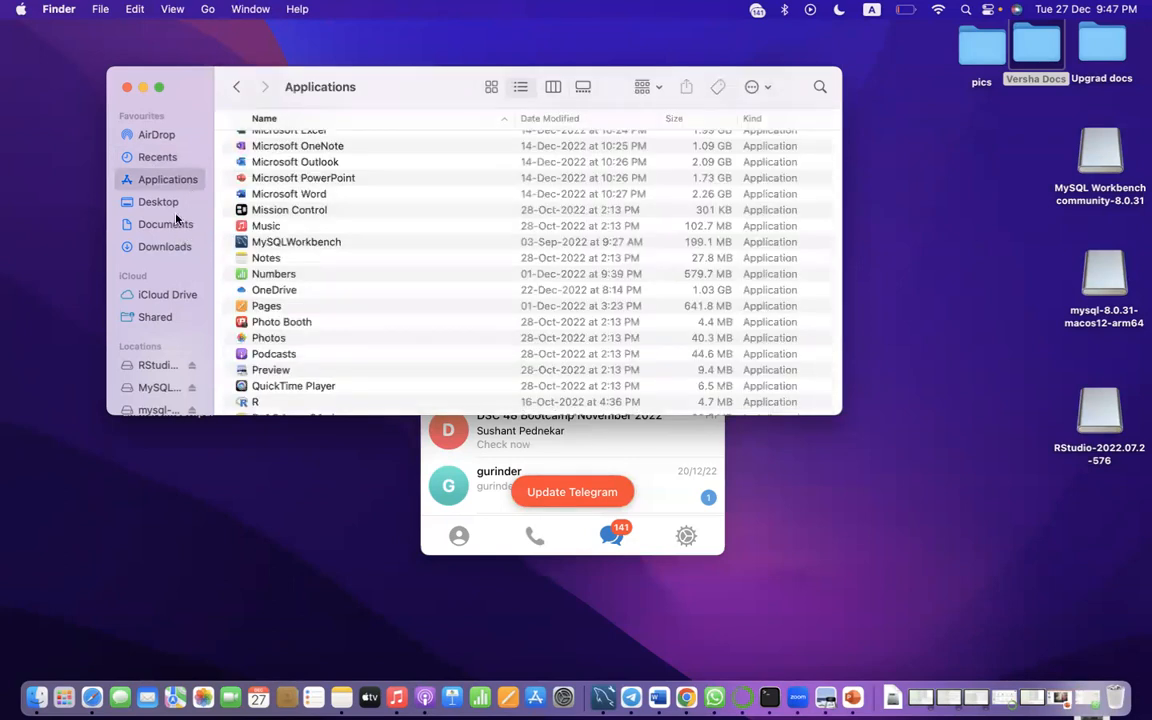
{"action": "left_click", "coordinate": [158, 201]}
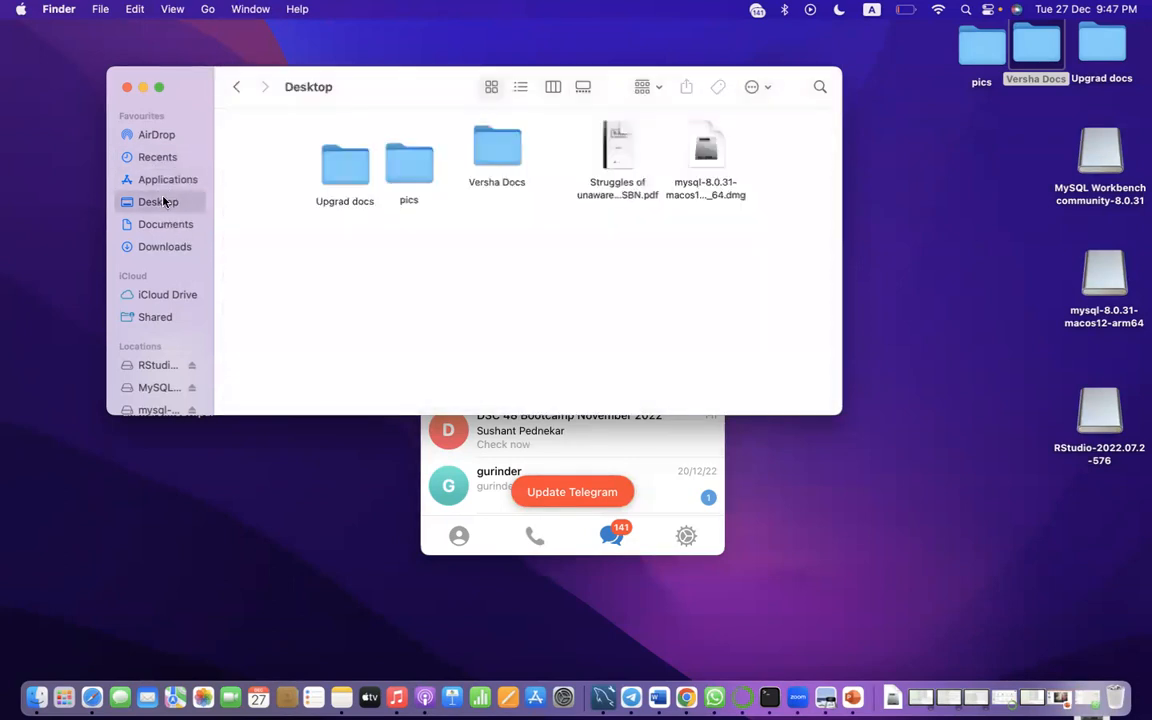
{"action": "double_click", "coordinate": [502, 157]}
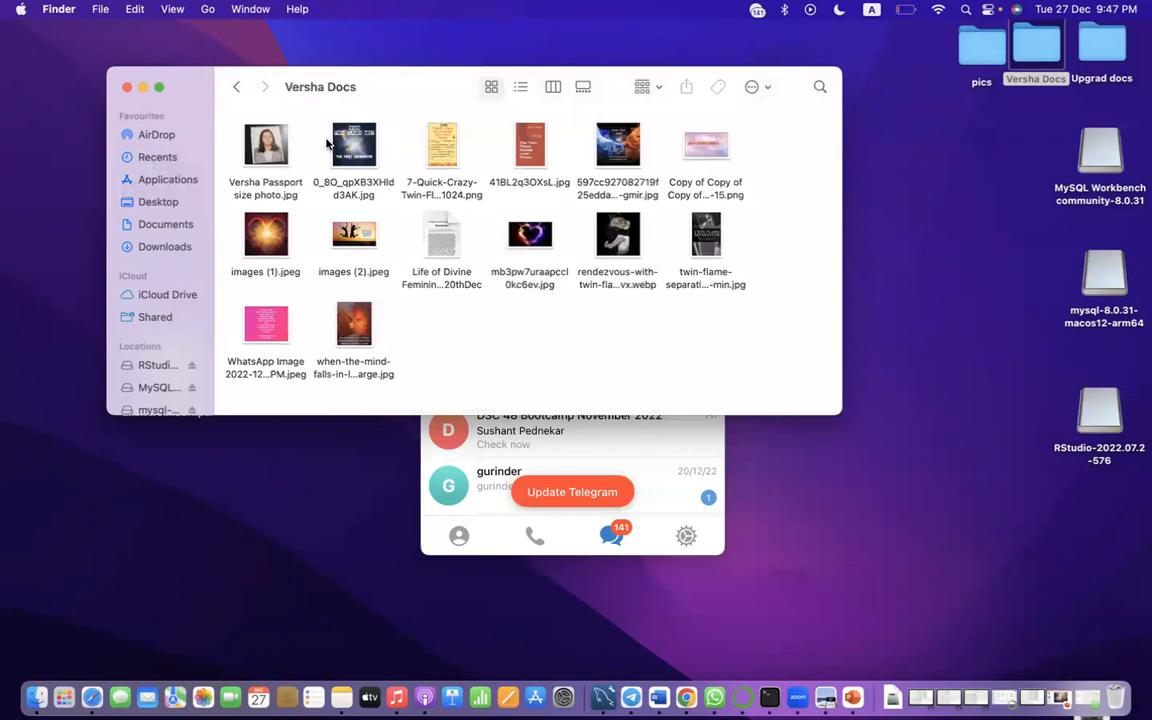
{"action": "left_click", "coordinate": [237, 92]}
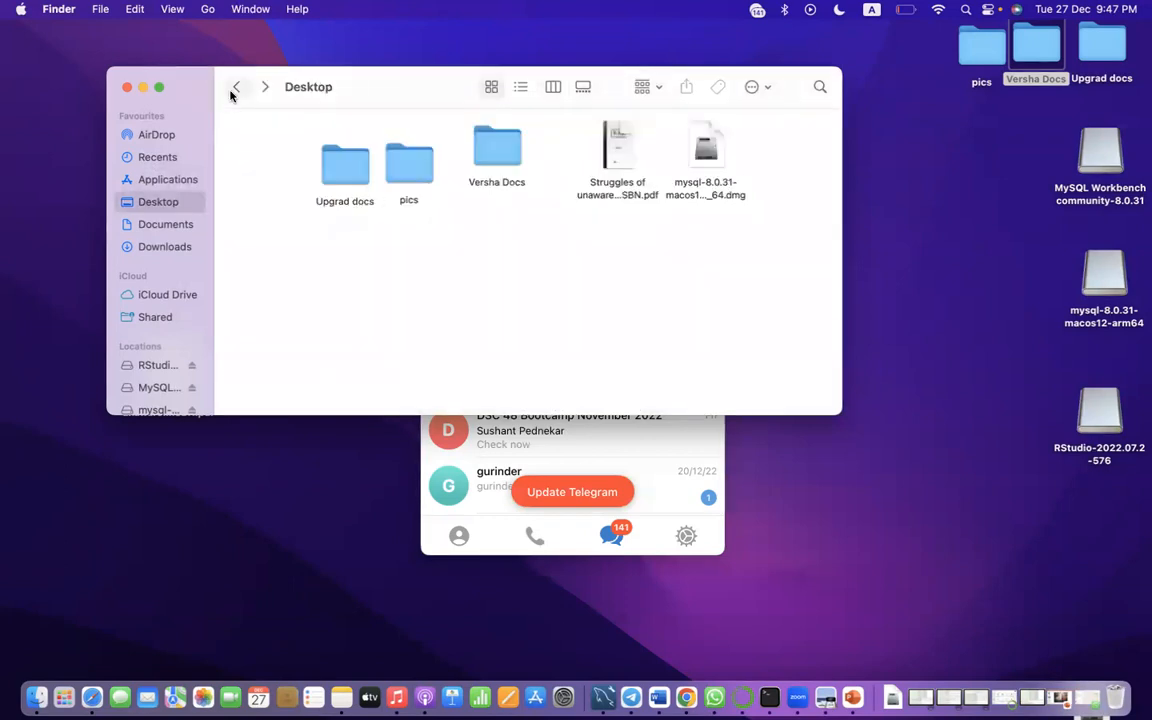
{"action": "left_click", "coordinate": [188, 224]}
{"action": "left_click", "coordinate": [176, 247]}
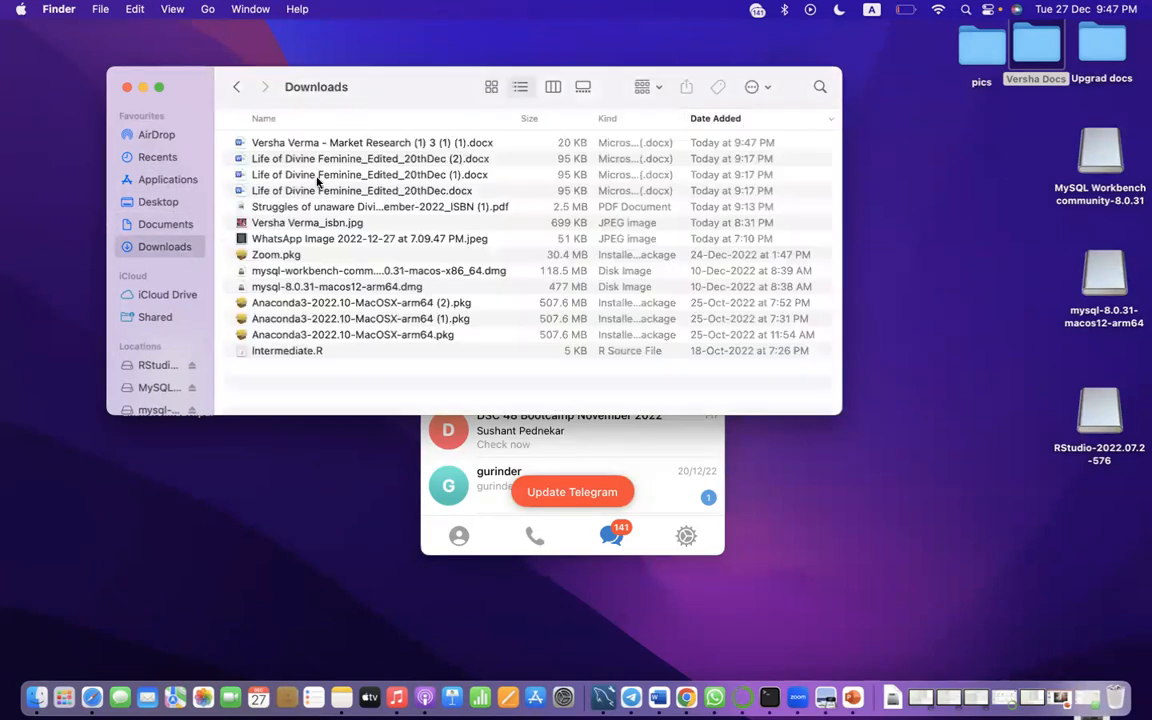
{"action": "left_click", "coordinate": [322, 146]}
{"action": "key", "text": "super+Tab"}
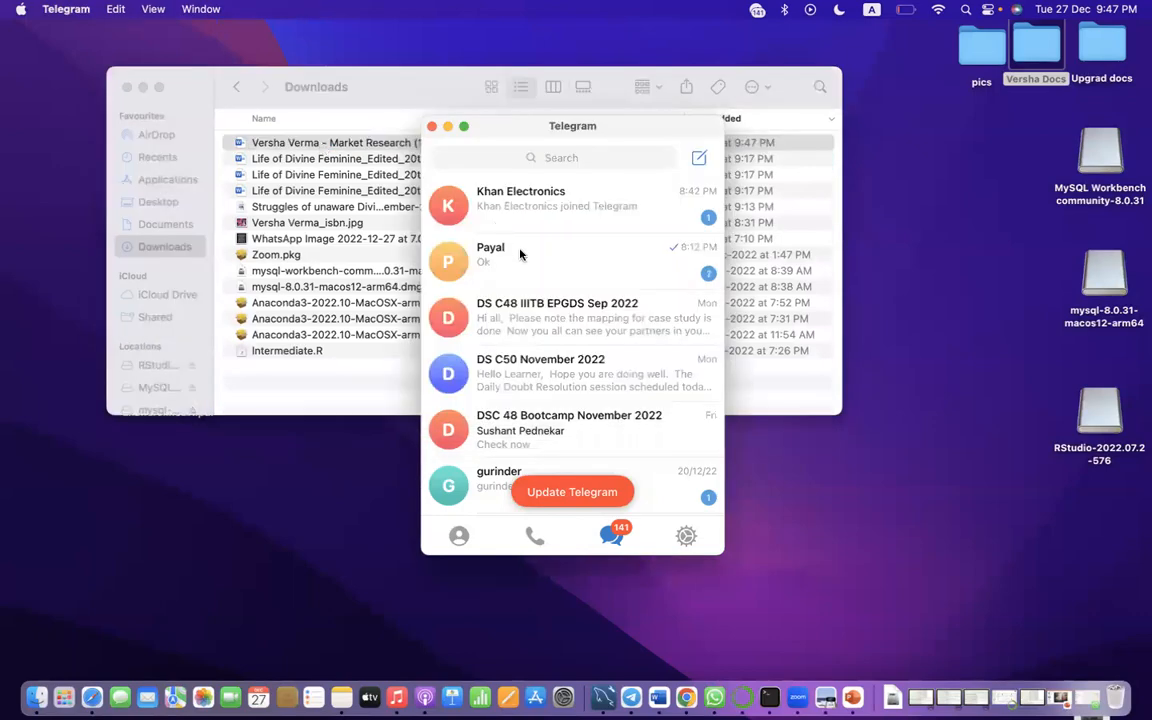
{"action": "key", "text": "super+Tab"}
{"action": "key", "text": "super+Tab"}
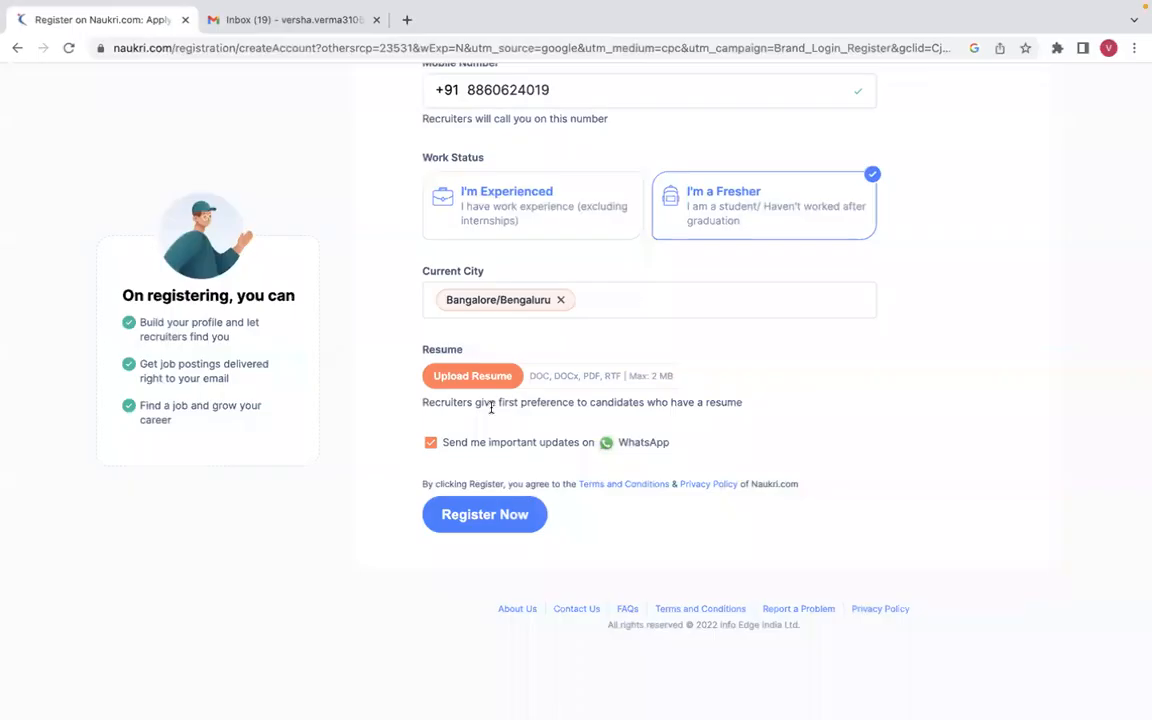
{"action": "left_click", "coordinate": [478, 378]}
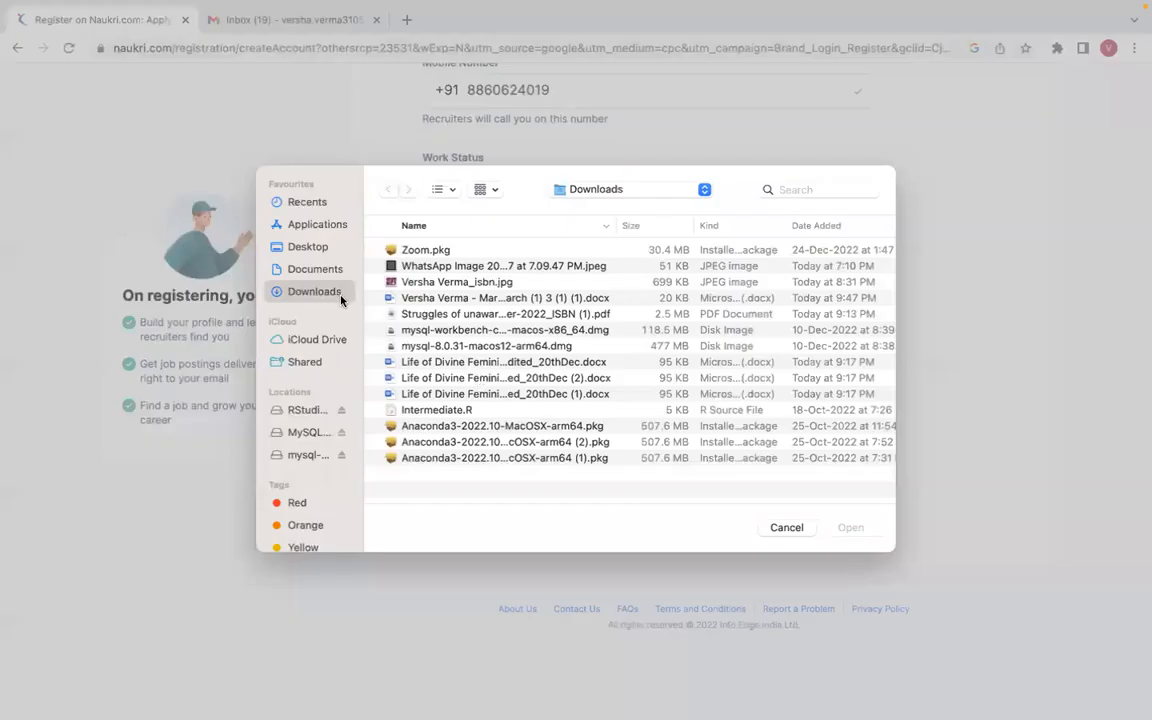
- Select the Market Research .docx in Downloads and open it as the résumé
{"action": "left_click", "coordinate": [453, 300]}
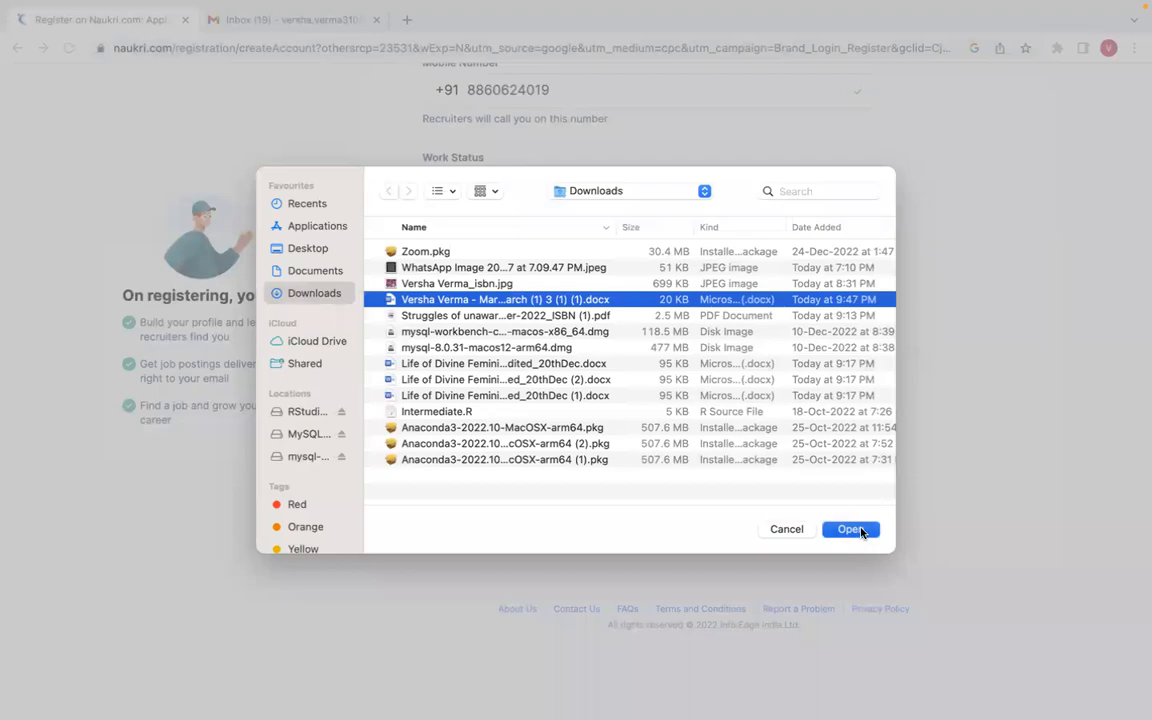
{"action": "left_click", "coordinate": [851, 529]}
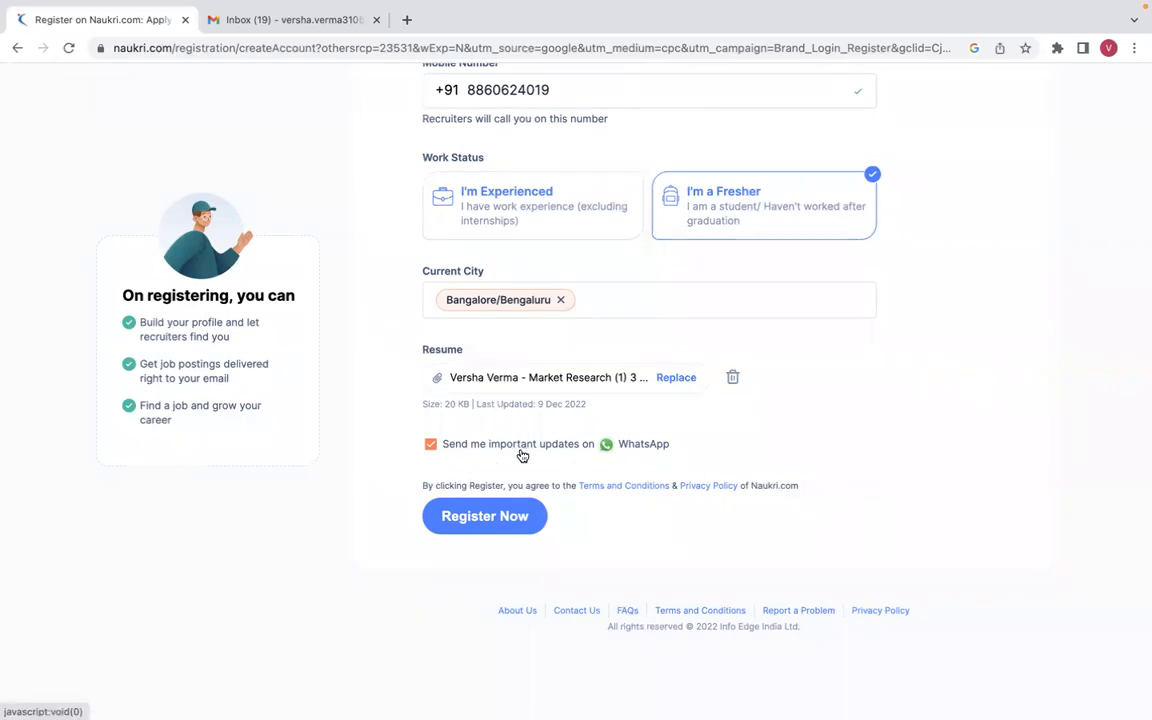
- Untick WhatsApp updates, click Register Now, and verify the mobile number with the OTP
{"action": "left_click", "coordinate": [431, 446]}
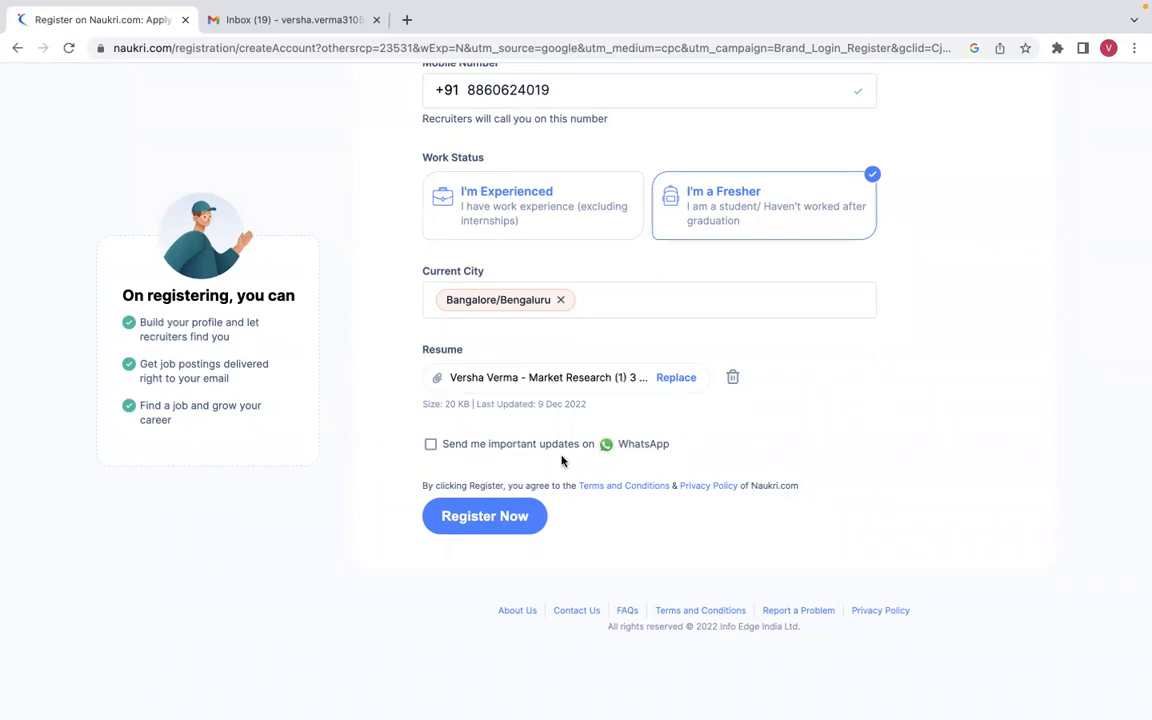
{"action": "left_click", "coordinate": [494, 517]}
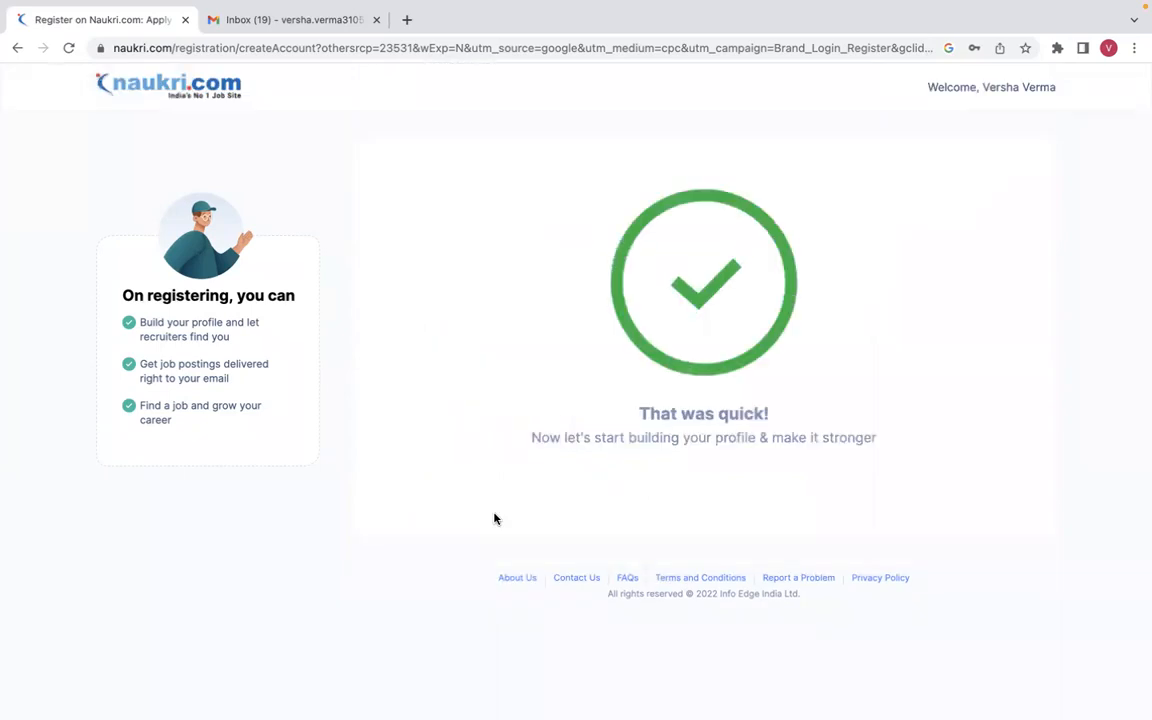
{"action": "left_click", "coordinate": [446, 265]}
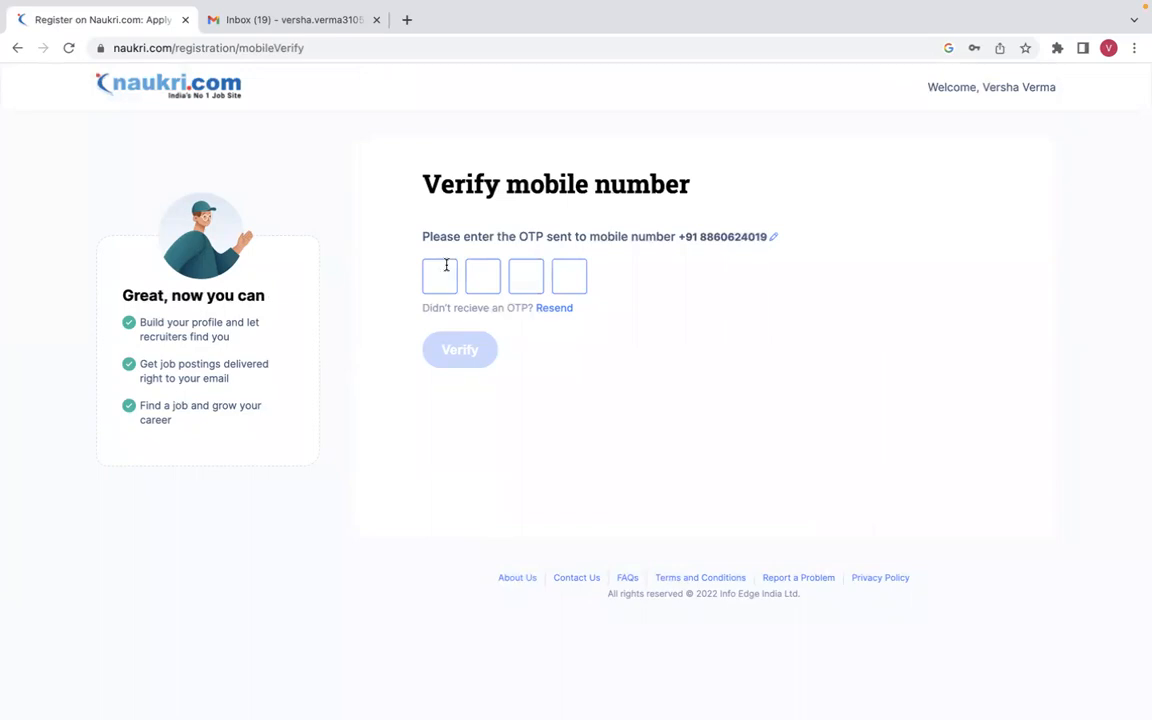
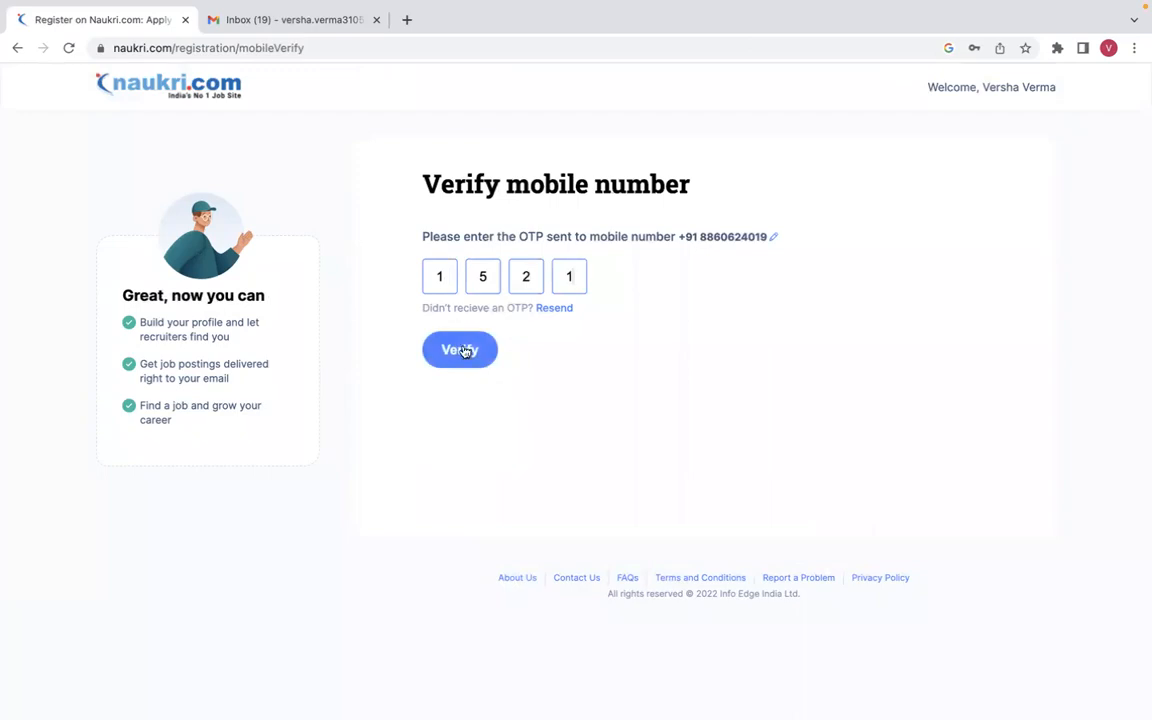
{"action": "left_click", "coordinate": [463, 352]}
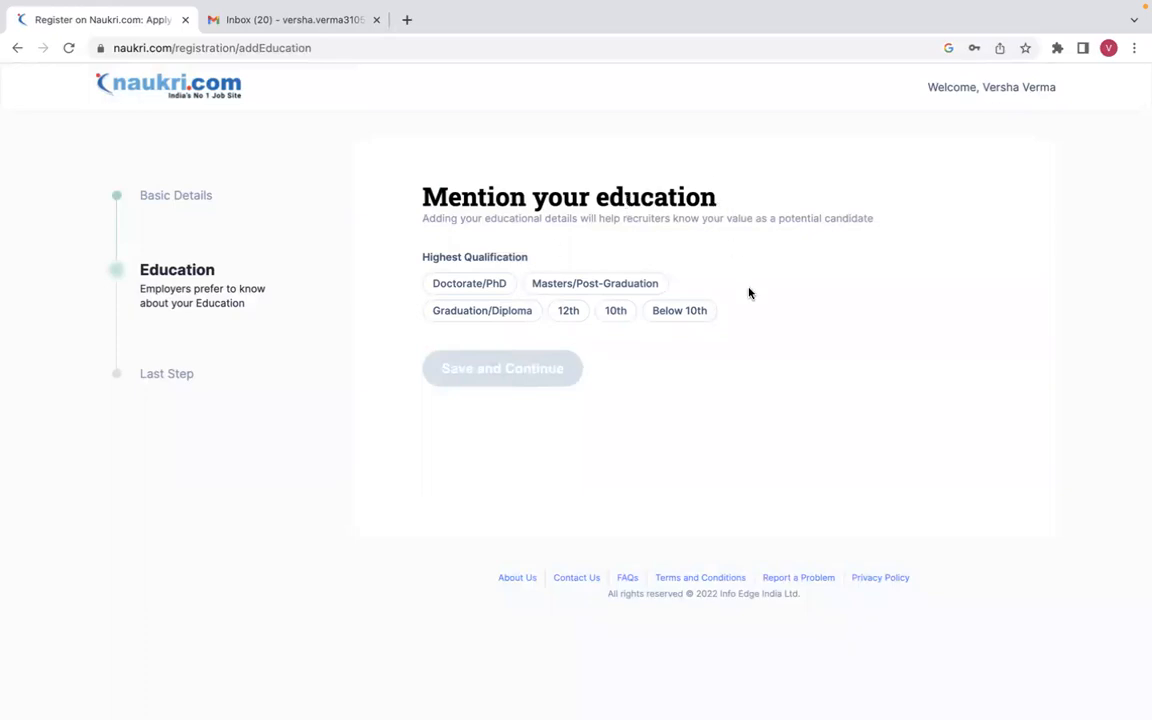
- Choose Masters/Post-Graduation as the qualification, MBA/PGDM as the course and Finance as the specialization
{"action": "left_click", "coordinate": [622, 286]}
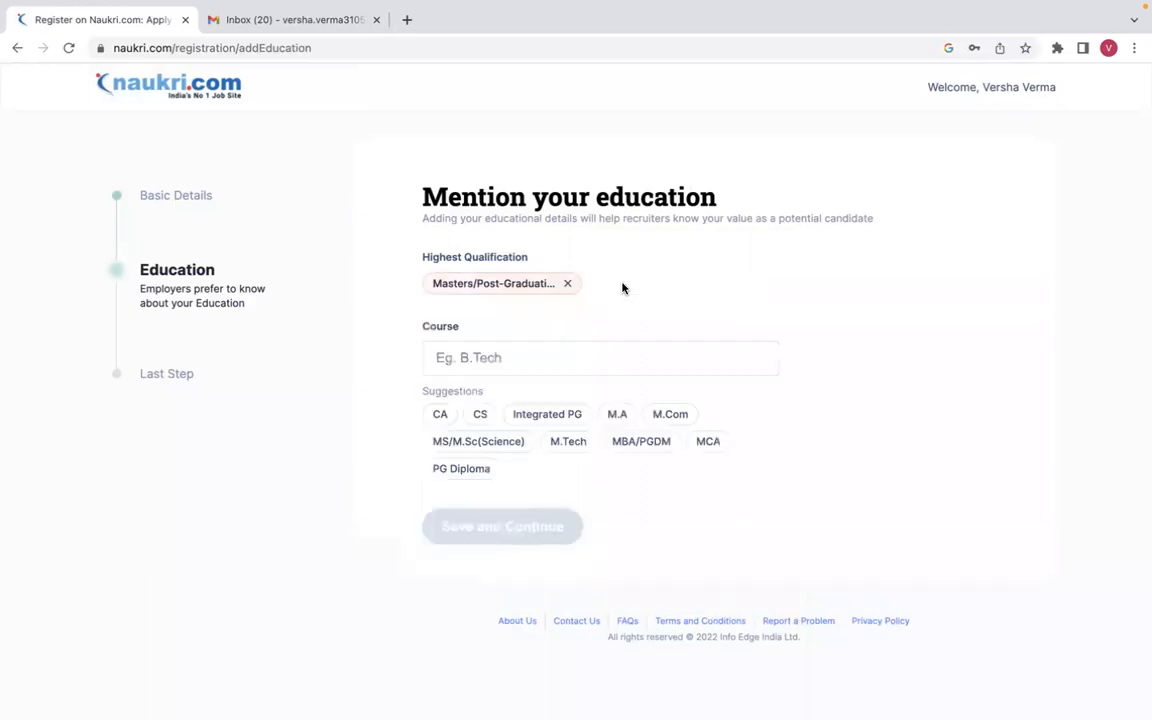
{"action": "left_click", "coordinate": [643, 441]}
{"action": "left_click", "coordinate": [599, 440]}
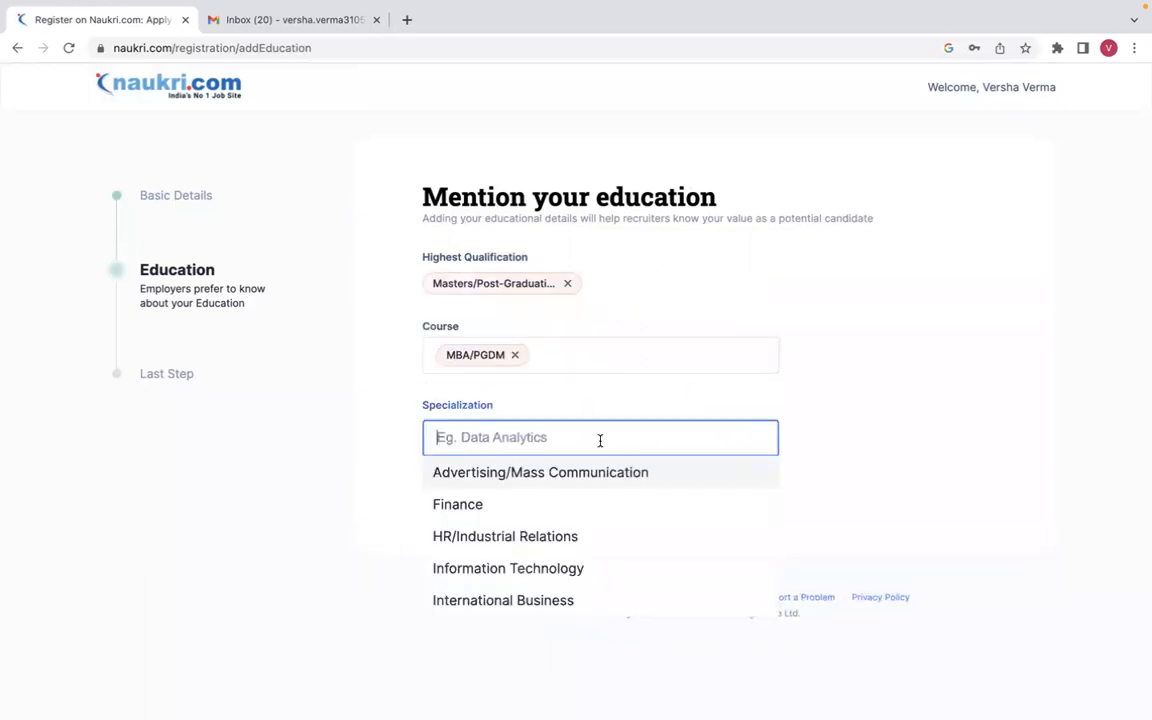
{"action": "left_click", "coordinate": [583, 507]}
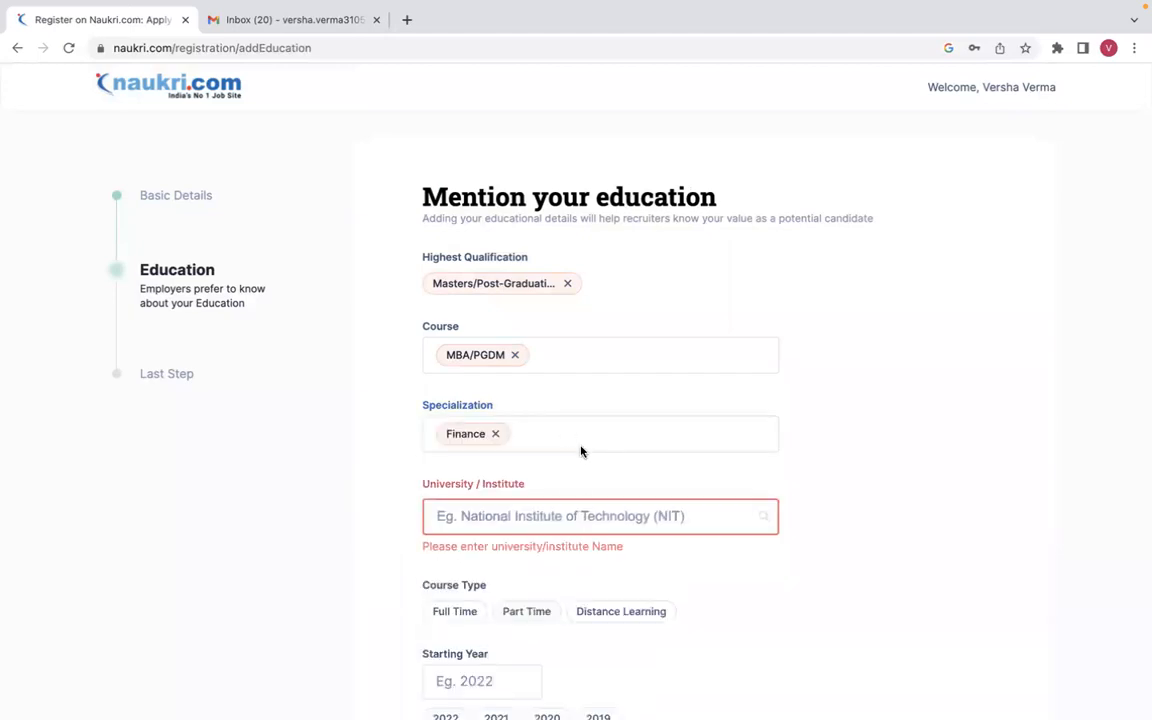
- Search for and select Kurukshetra University as the institute
{"action": "left_click", "coordinate": [547, 507]}
{"action": "type", "text": "NIILUM"}
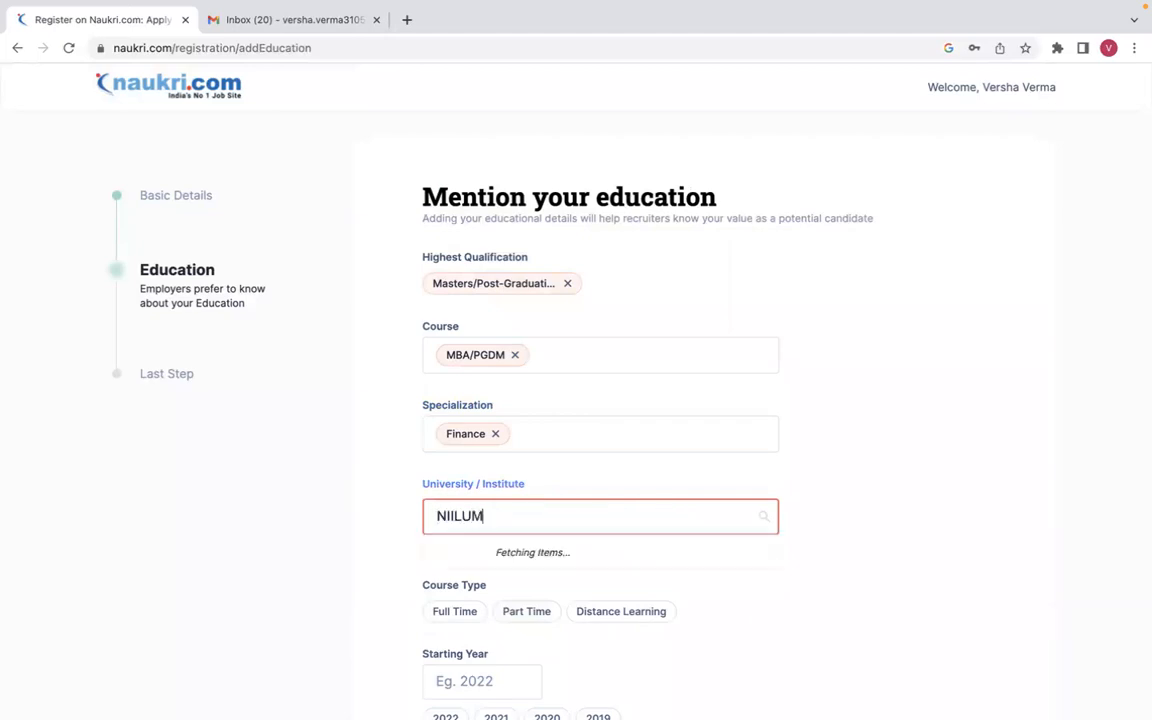
{"action": "key", "text": "BackSpace"}
{"action": "key", "text": "BackSpace"}
{"action": "key", "text": "BackSpace"}
{"action": "key", "text": "BackSpace"}
{"action": "key", "text": "BackSpace"}
{"action": "key", "text": "BackSpace"}
{"action": "type", "text": "Kuk"}
{"action": "type", "text": "u"}
{"action": "type", "text": "k"}
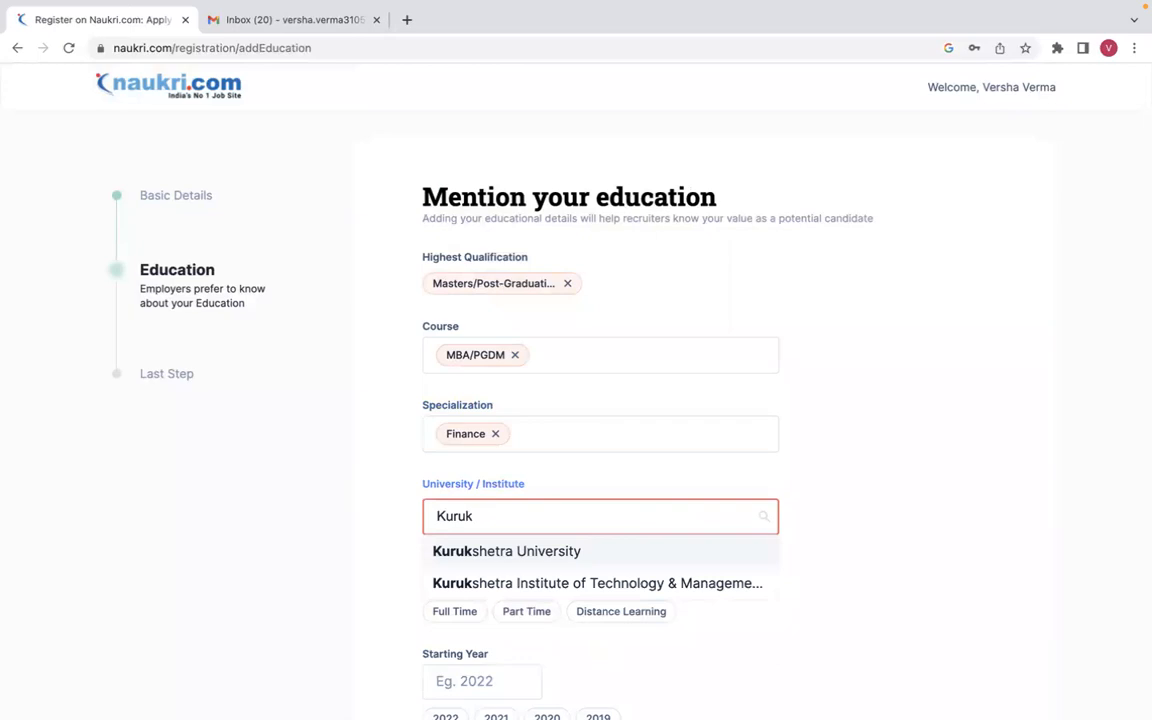
{"action": "left_click", "coordinate": [548, 550]}
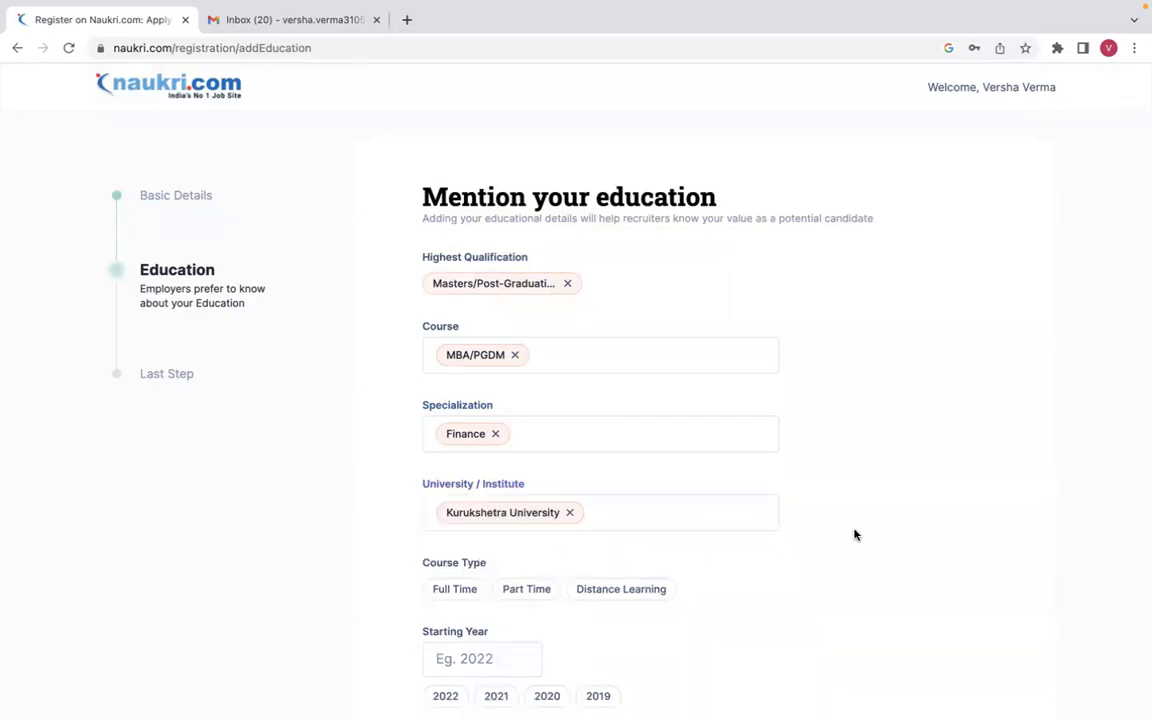
{"action": "scroll", "coordinate": [854, 535], "scroll_direction": "down", "scroll_amount": 5}
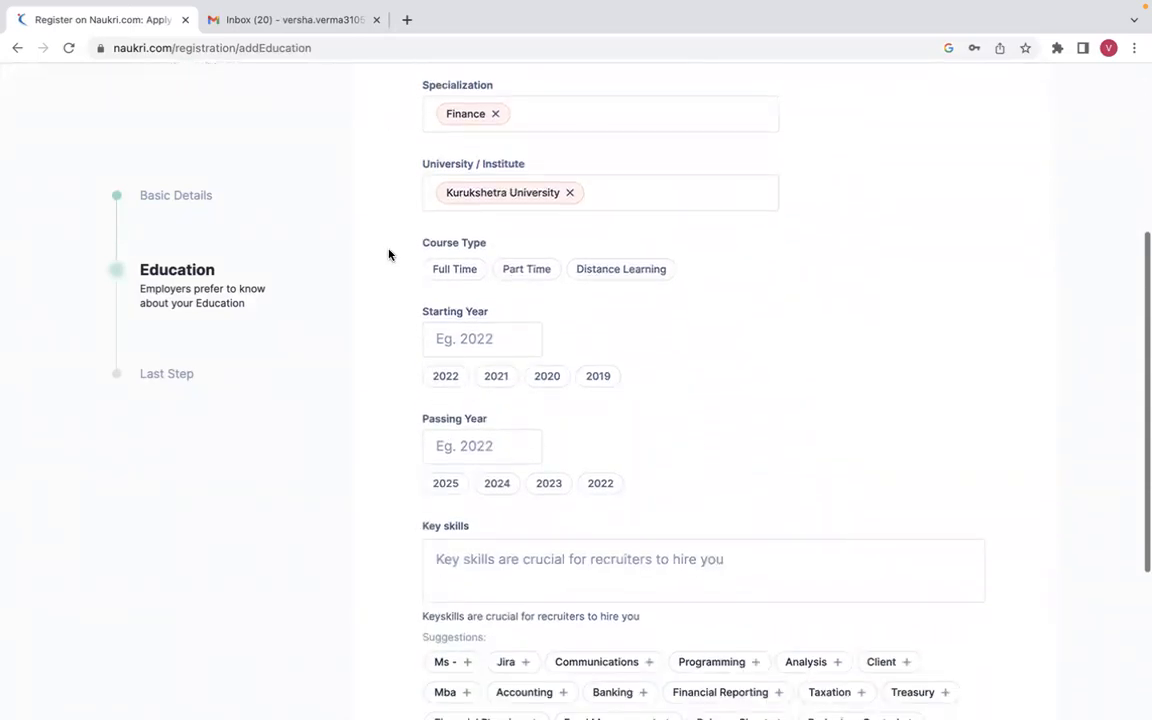
- Set the course type to Full Time, starting year 2021 and passing year 2023
{"action": "left_click", "coordinate": [442, 270]}
{"action": "left_click", "coordinate": [465, 336]}
{"action": "left_click", "coordinate": [487, 380]}
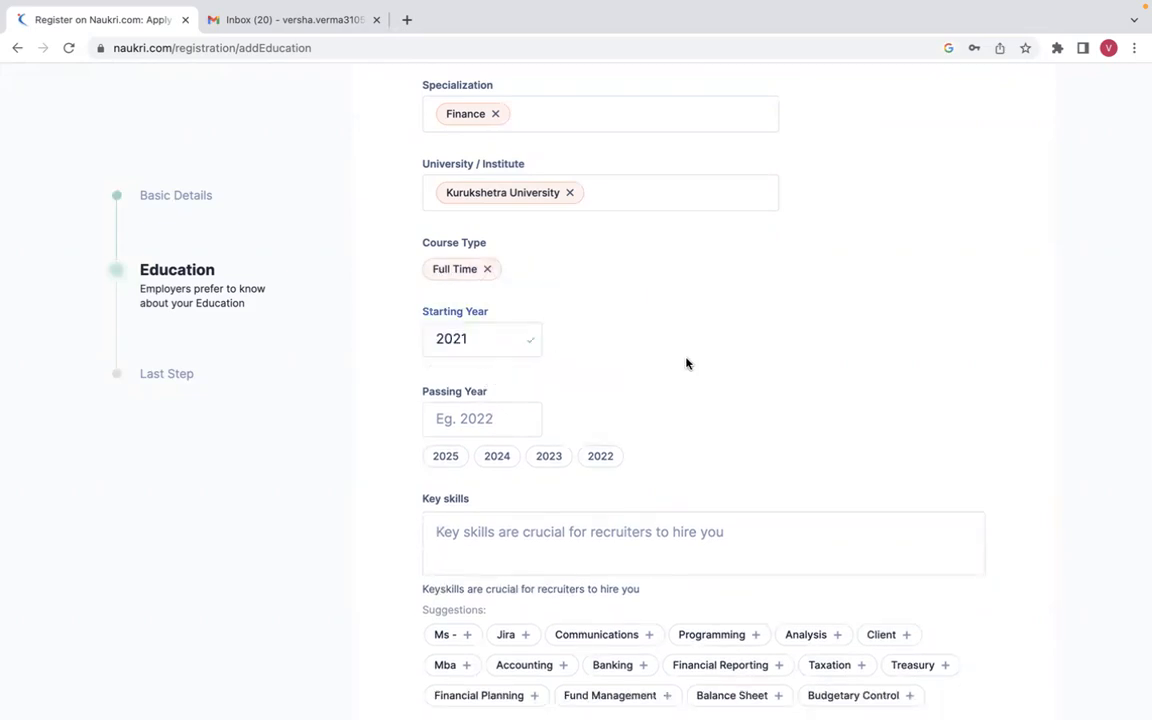
{"action": "scroll", "coordinate": [686, 363], "scroll_direction": "down", "scroll_amount": 1}
{"action": "left_click", "coordinate": [528, 382]}
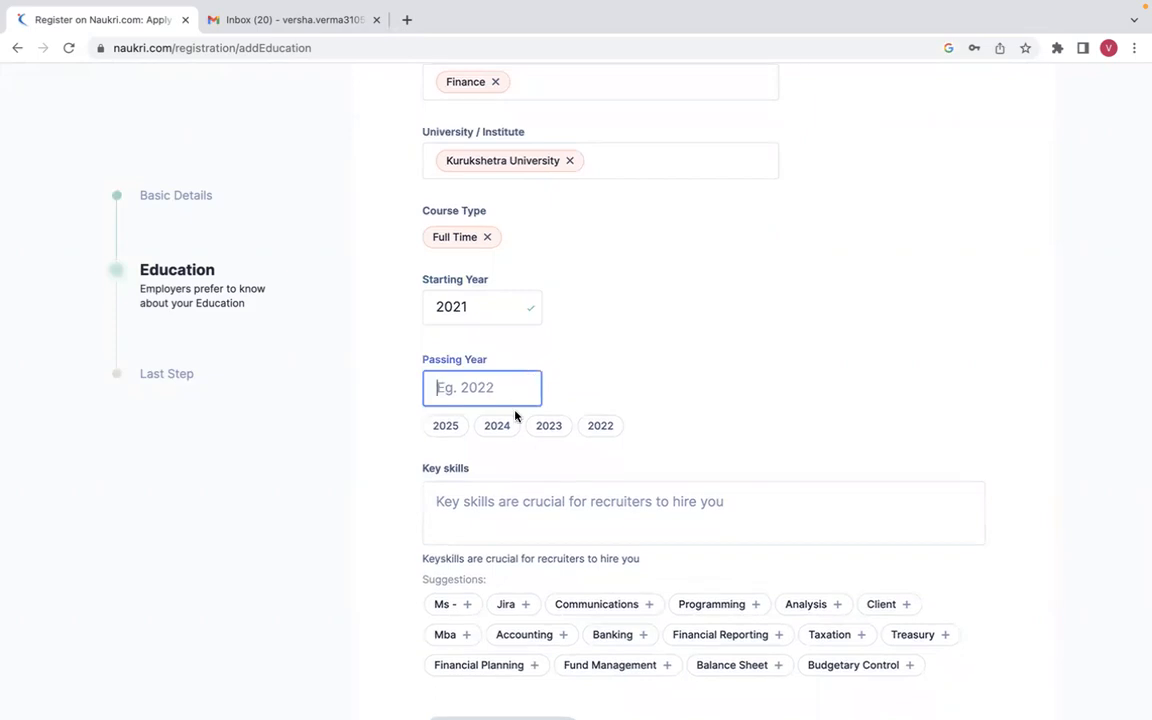
{"action": "left_click", "coordinate": [548, 426]}
{"action": "scroll", "coordinate": [681, 400], "scroll_direction": "down", "scroll_amount": 1}
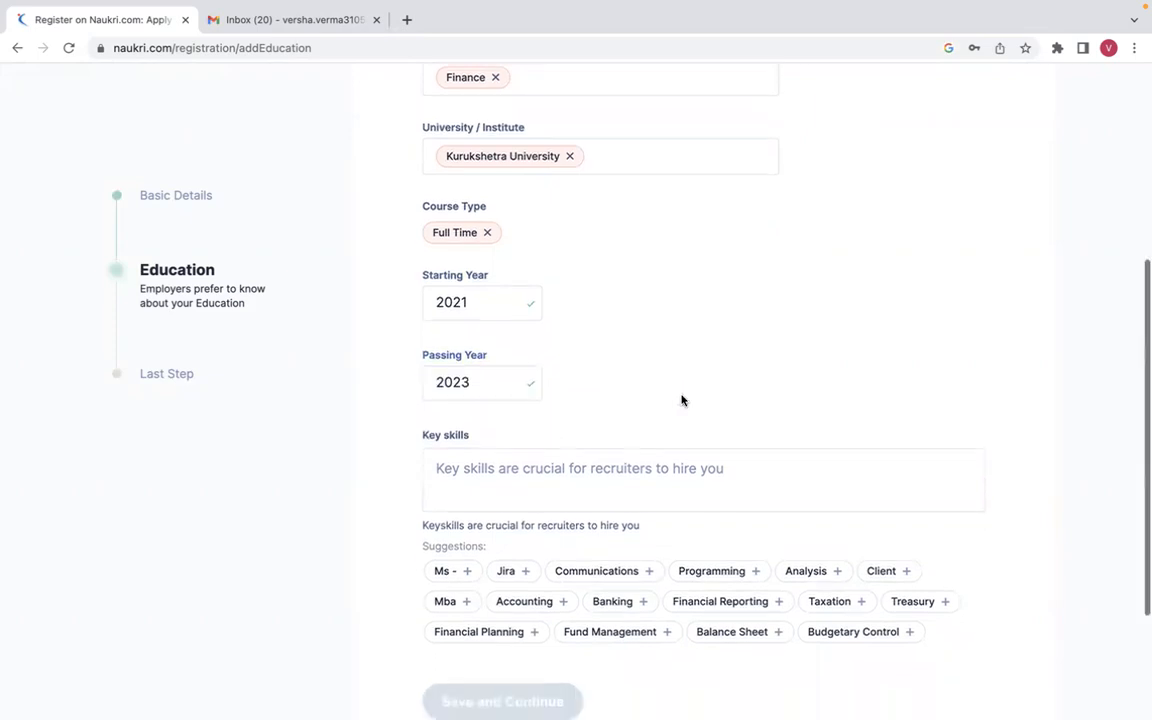
{"action": "scroll", "coordinate": [681, 399], "scroll_direction": "down", "scroll_amount": 2}
{"action": "left_click", "coordinate": [668, 375]}
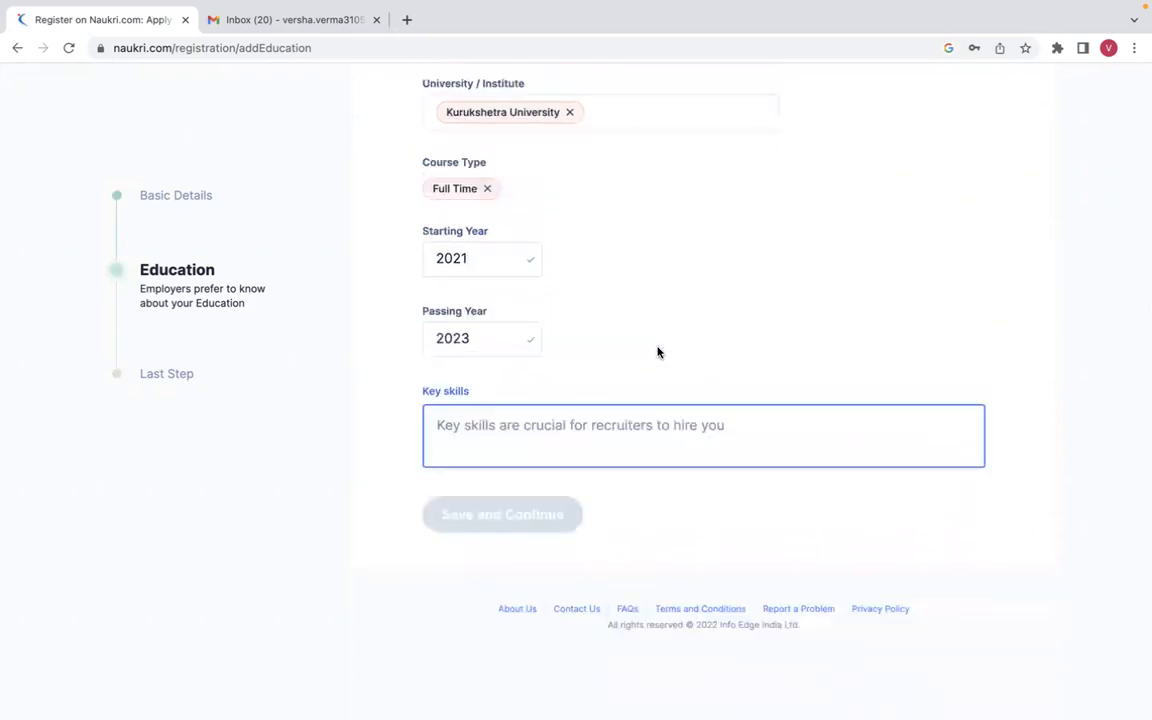
- Change the passing year to 2025
{"action": "left_click", "coordinate": [691, 465]}
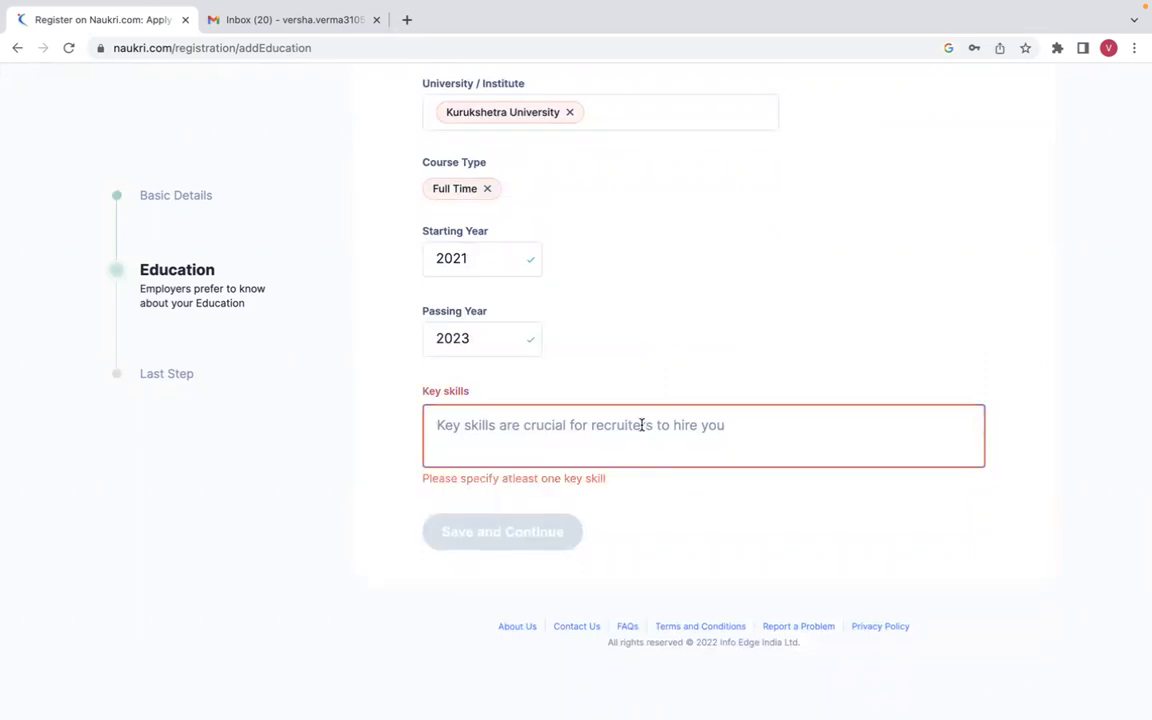
{"action": "left_click", "coordinate": [512, 343]}
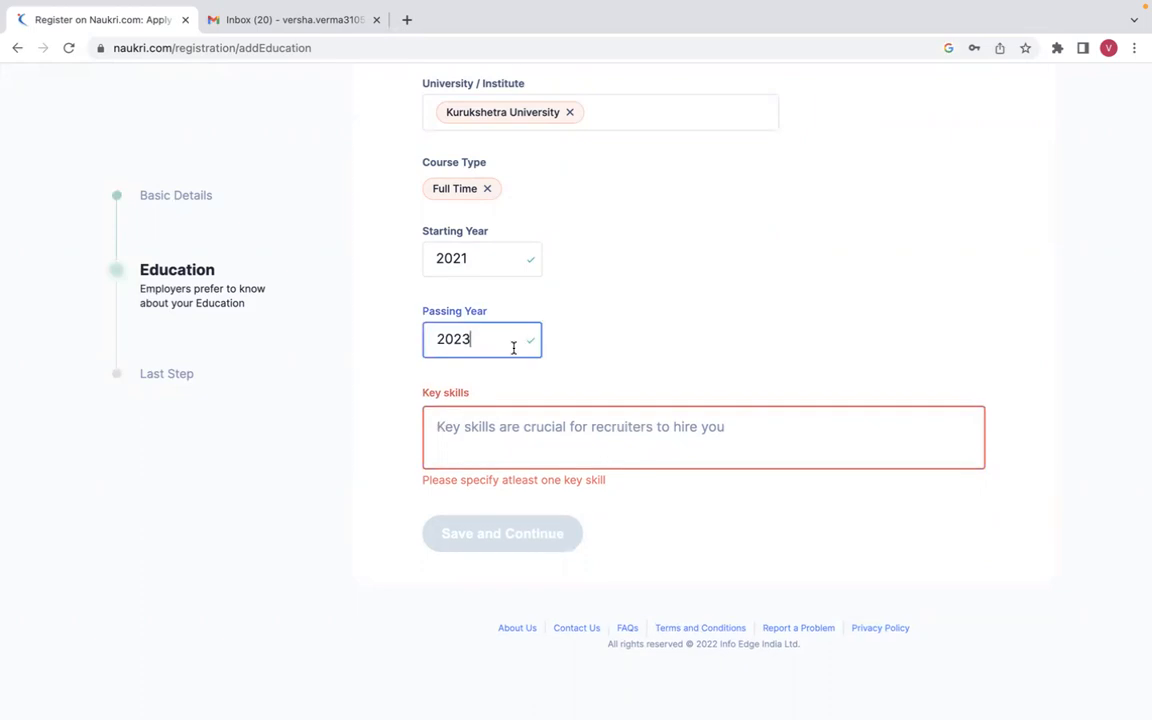
{"action": "type", "text": "5"}
{"action": "key", "text": "BackSpace"}
{"action": "key", "text": "BackSpace"}
{"action": "type", "text": "5"}
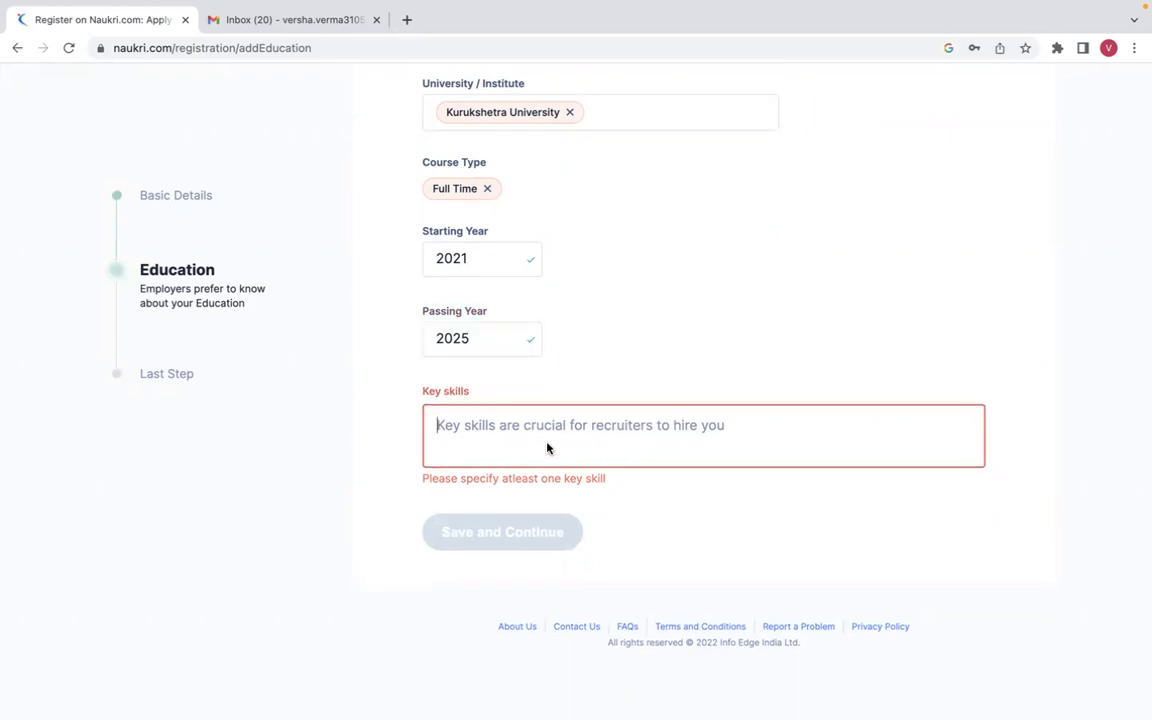
- Add key skills Communications, Jira, Programming, C++, Software Engineering and Java
{"action": "left_click", "coordinate": [548, 450]}
{"action": "type", "text": "Finance"}
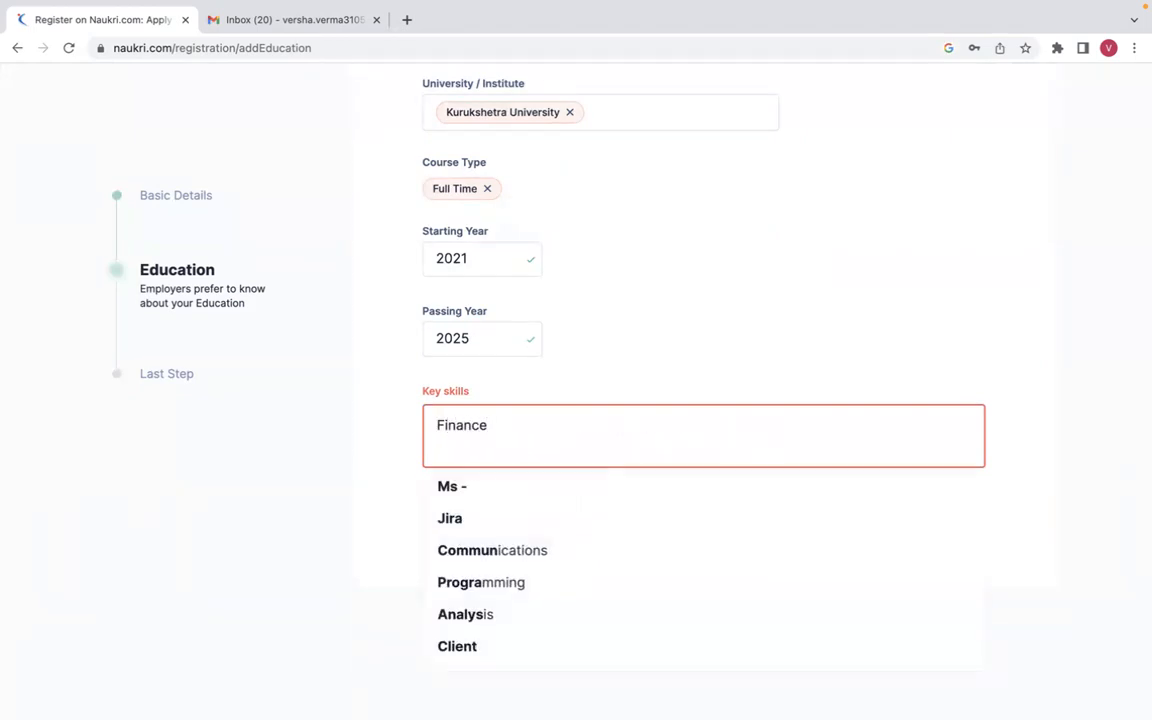
{"action": "key", "text": "BackSpace"}
{"action": "key", "text": "BackSpace"}
{"action": "key", "text": "BackSpace"}
{"action": "key", "text": "BackSpace"}
{"action": "key", "text": "BackSpace"}
{"action": "key", "text": "BackSpace"}
{"action": "key", "text": "BackSpace"}
{"action": "type", "text": "clin"}
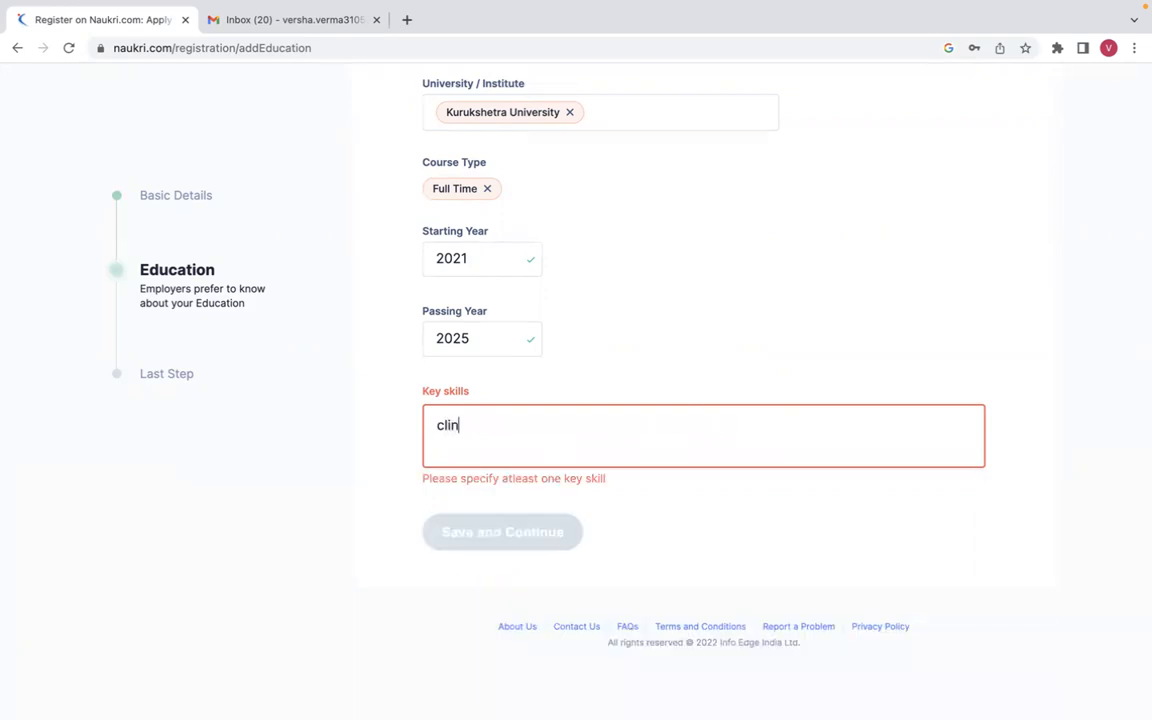
{"action": "key", "text": "BackSpace"}
{"action": "type", "text": "ent commi"}
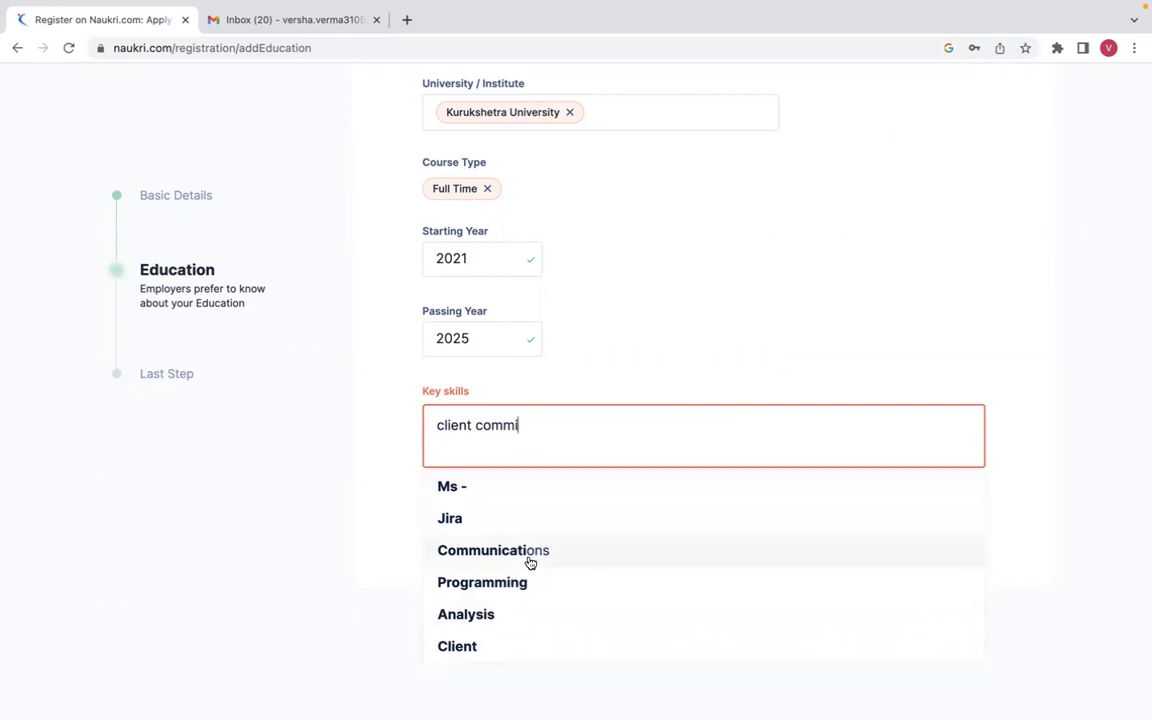
{"action": "left_click", "coordinate": [528, 553]}
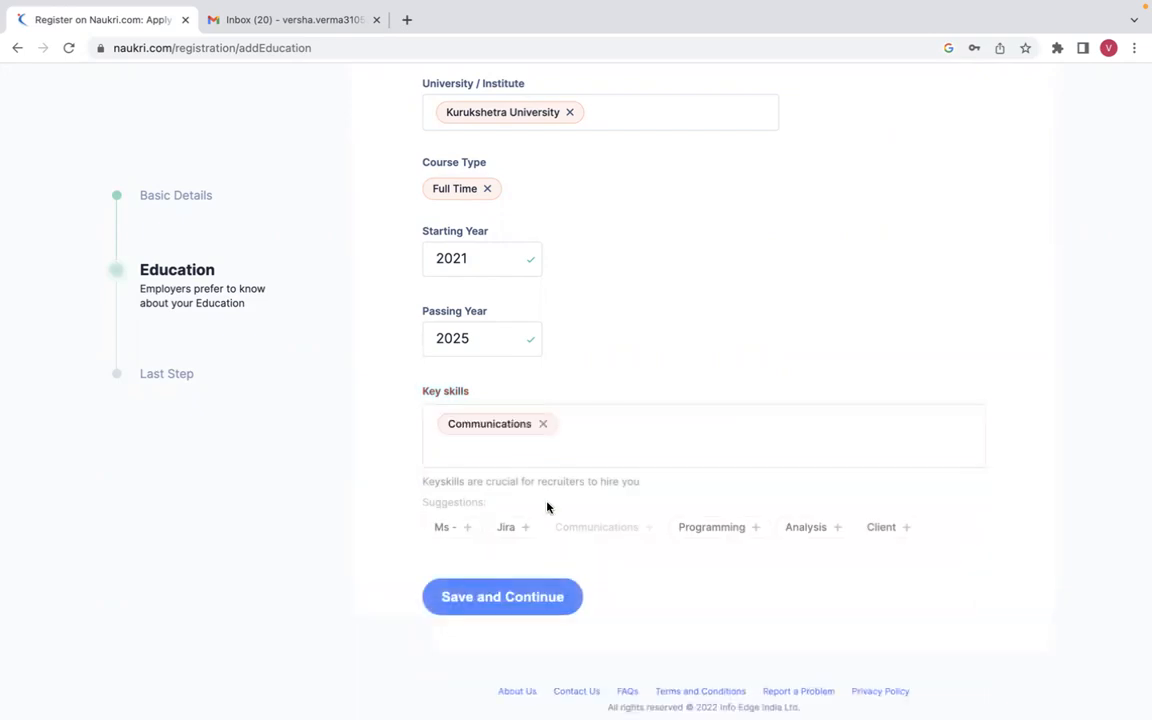
{"action": "left_click", "coordinate": [627, 428]}
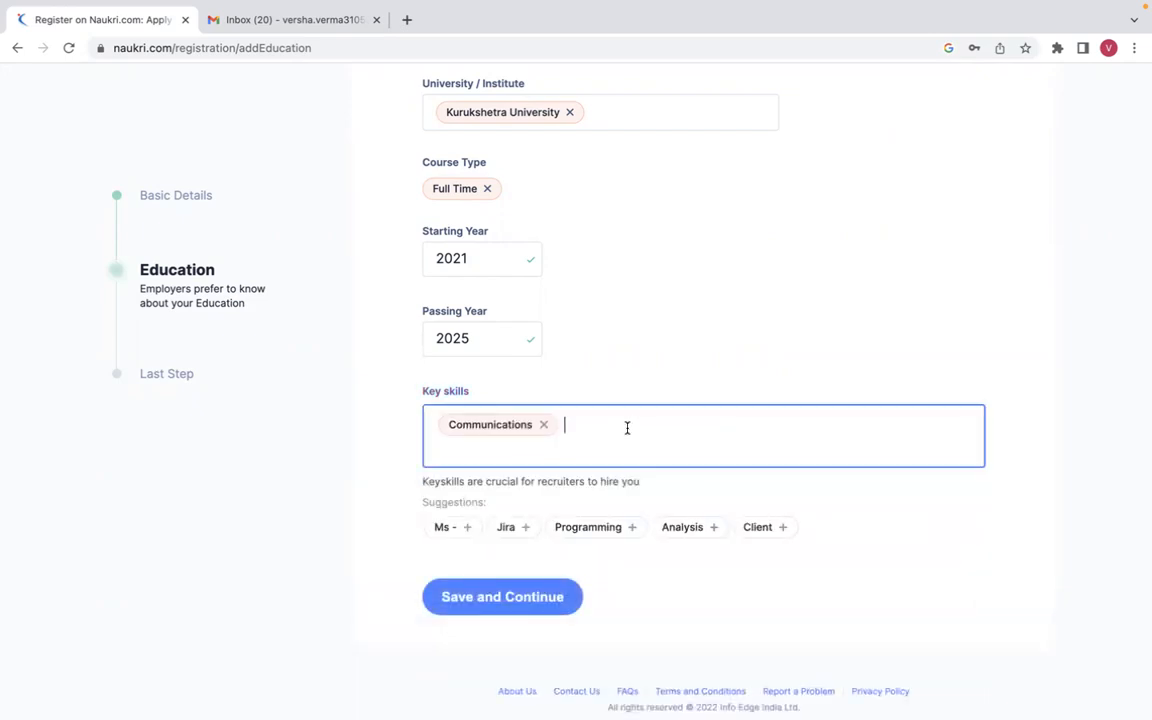
{"action": "left_click", "coordinate": [508, 529]}
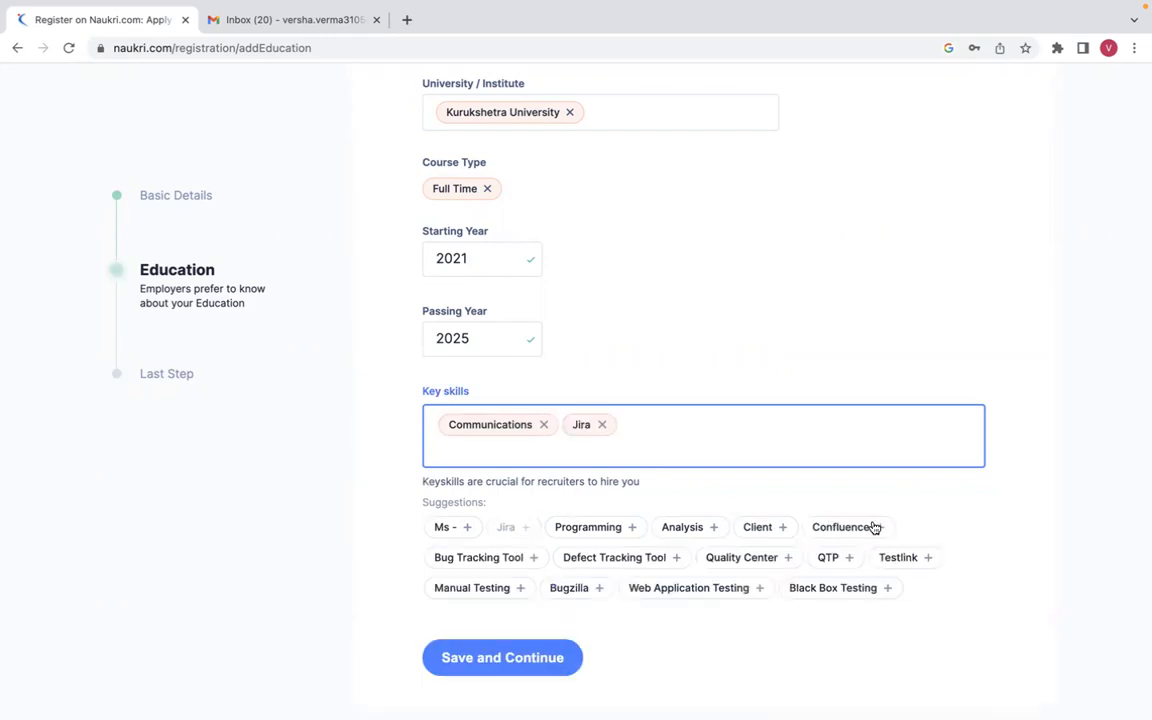
{"action": "left_click", "coordinate": [617, 530]}
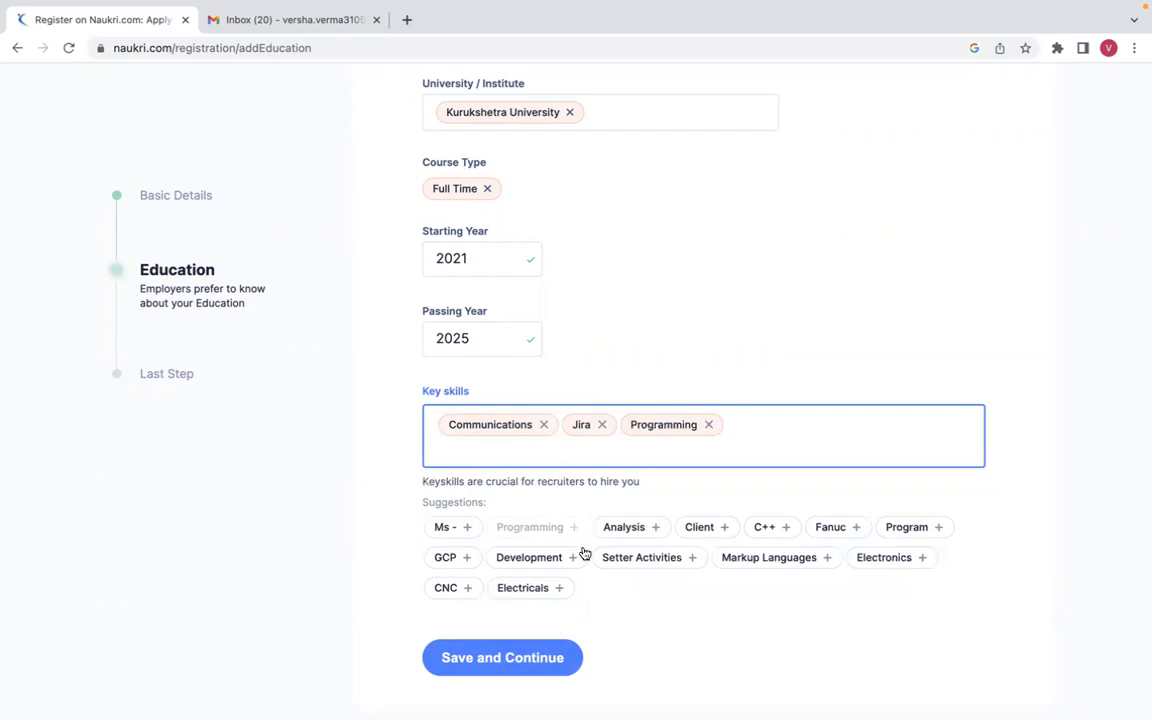
{"action": "left_click", "coordinate": [764, 535]}
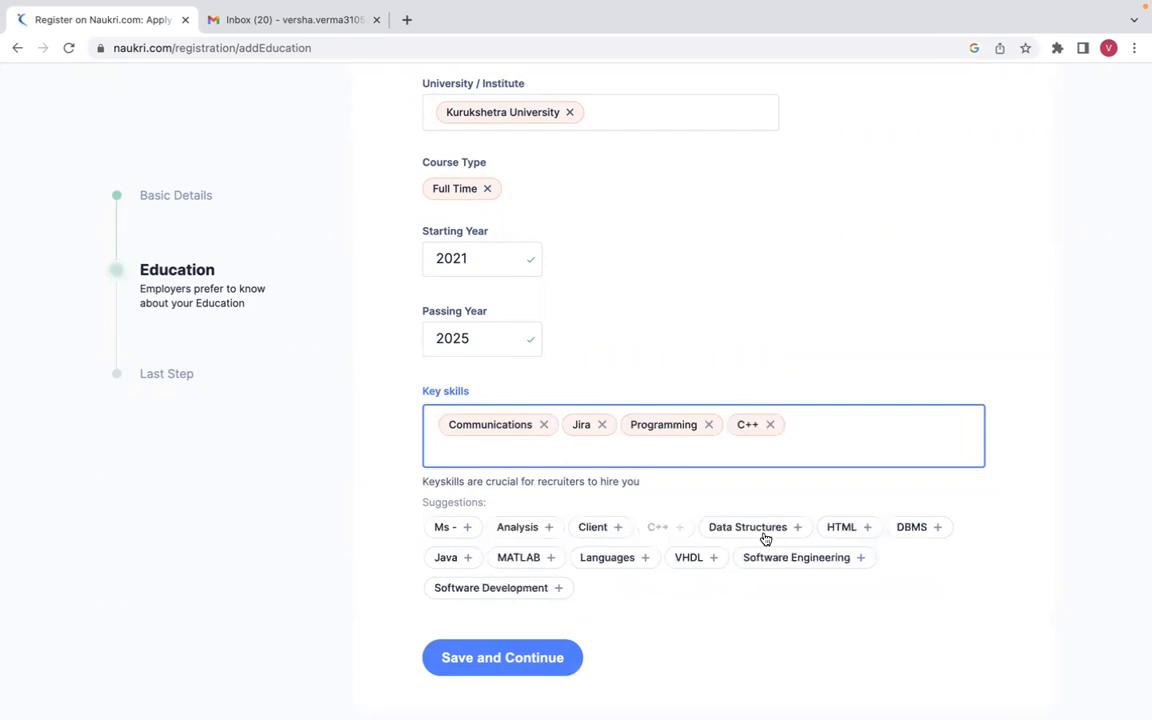
{"action": "left_click", "coordinate": [808, 560]}
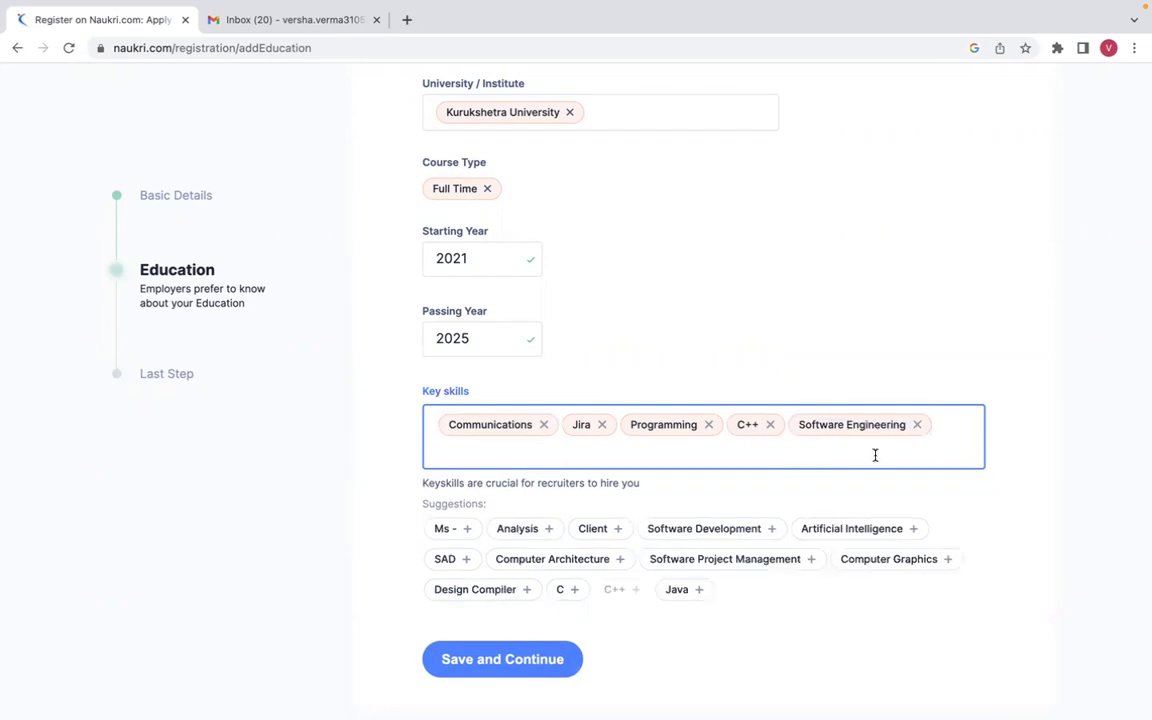
{"action": "left_click", "coordinate": [684, 591]}
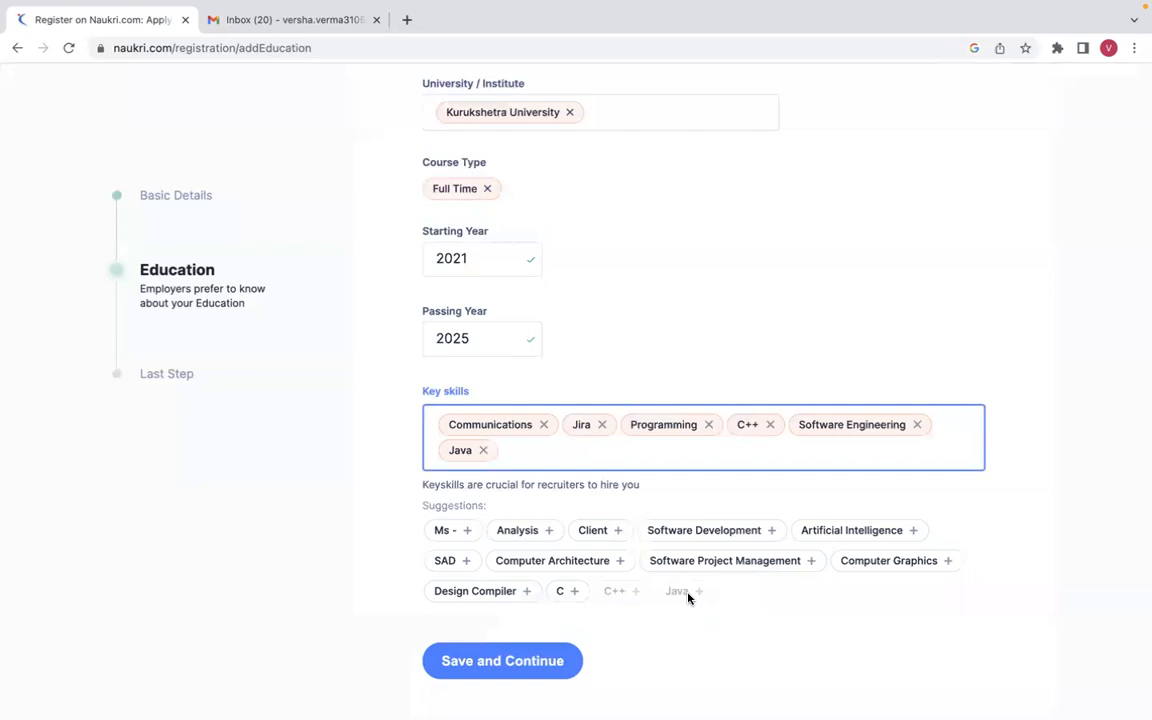
- Add key skills Analysis, Budgeting, Variance, market research, Primary, Secondary and Financial Research
{"action": "left_click", "coordinate": [522, 530]}
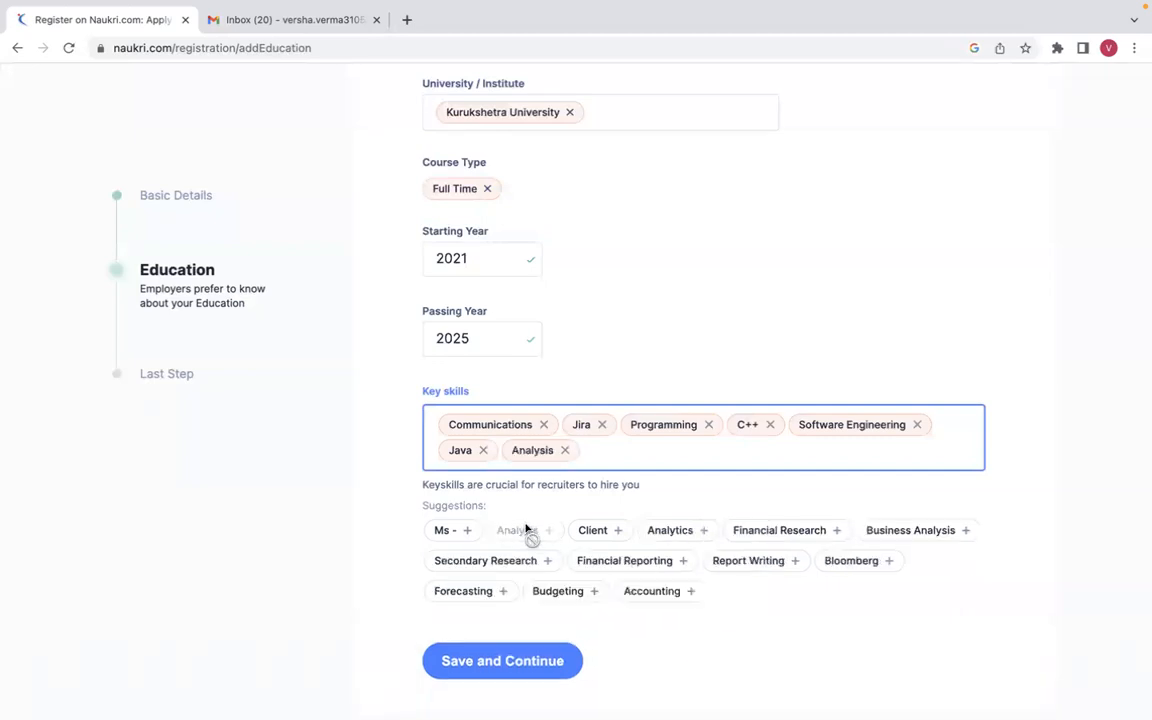
{"action": "left_click", "coordinate": [566, 591]}
{"action": "left_click", "coordinate": [498, 591]}
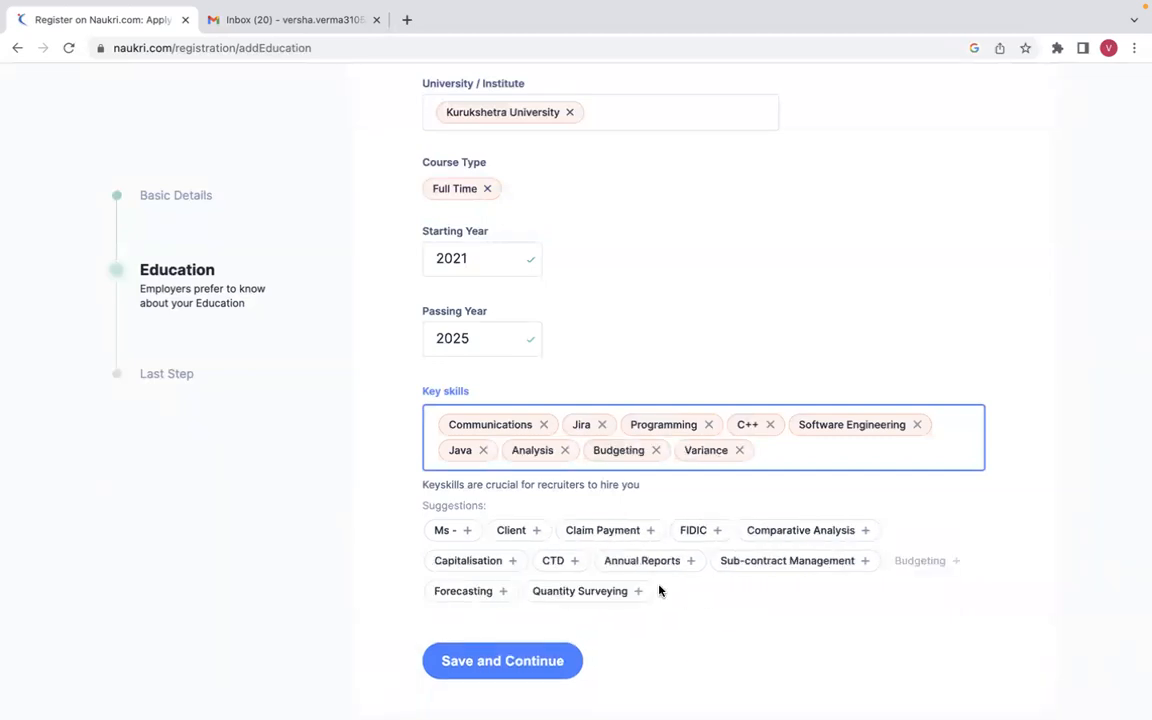
{"action": "type", "text": "m"}
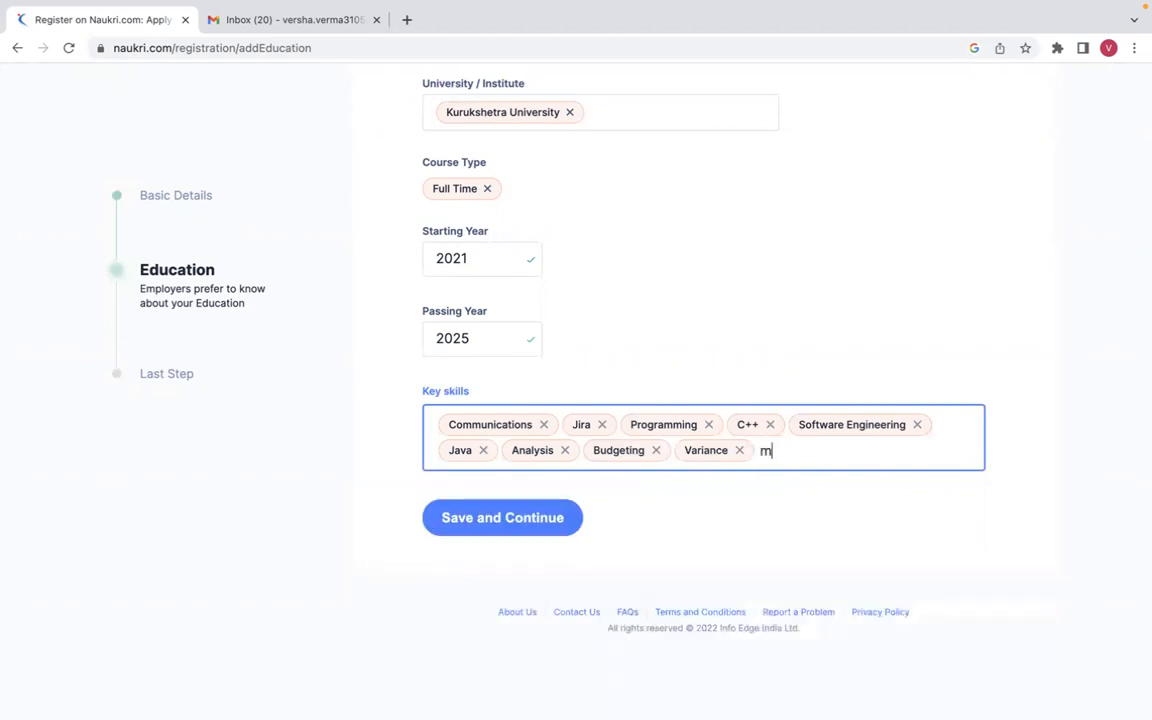
{"action": "type", "text": "arket research"}
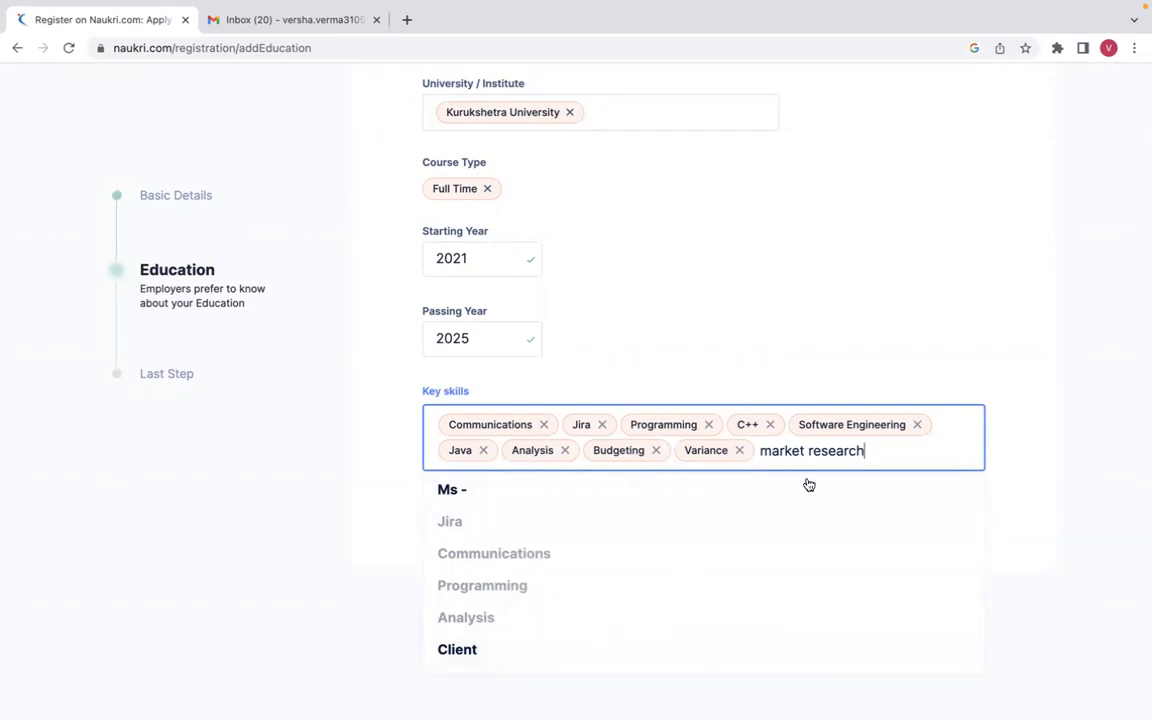
{"action": "key", "text": "Return"}
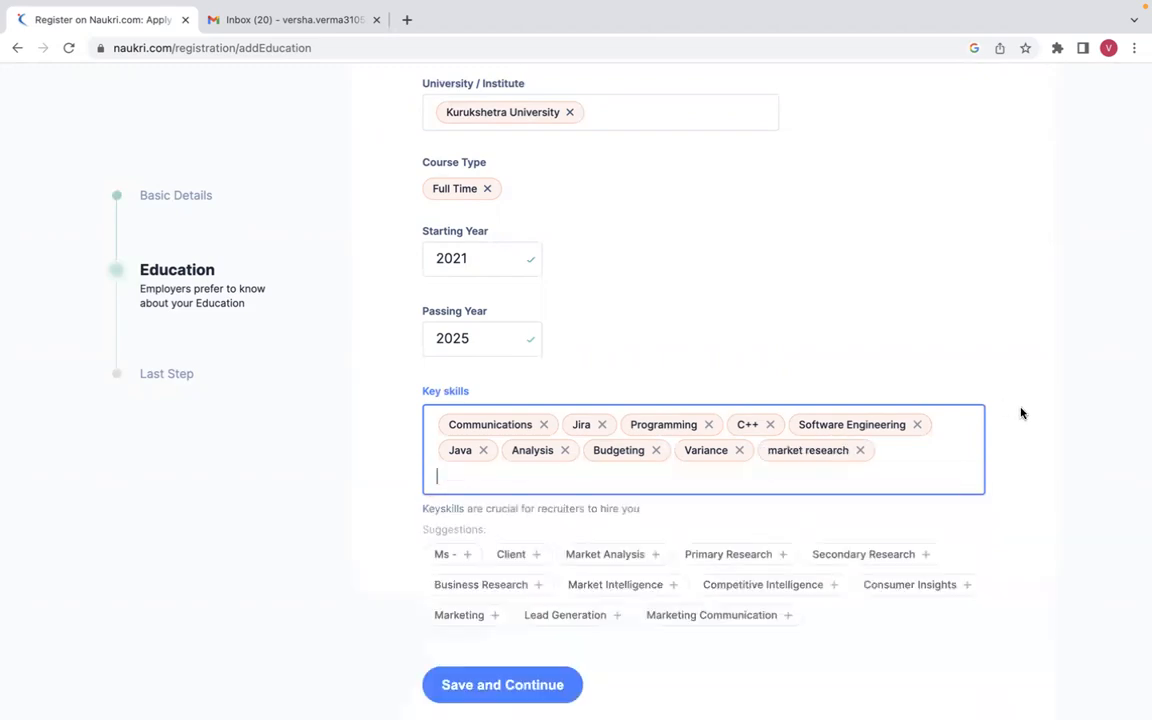
{"action": "left_click", "coordinate": [720, 555]}
{"action": "left_click", "coordinate": [850, 560]}
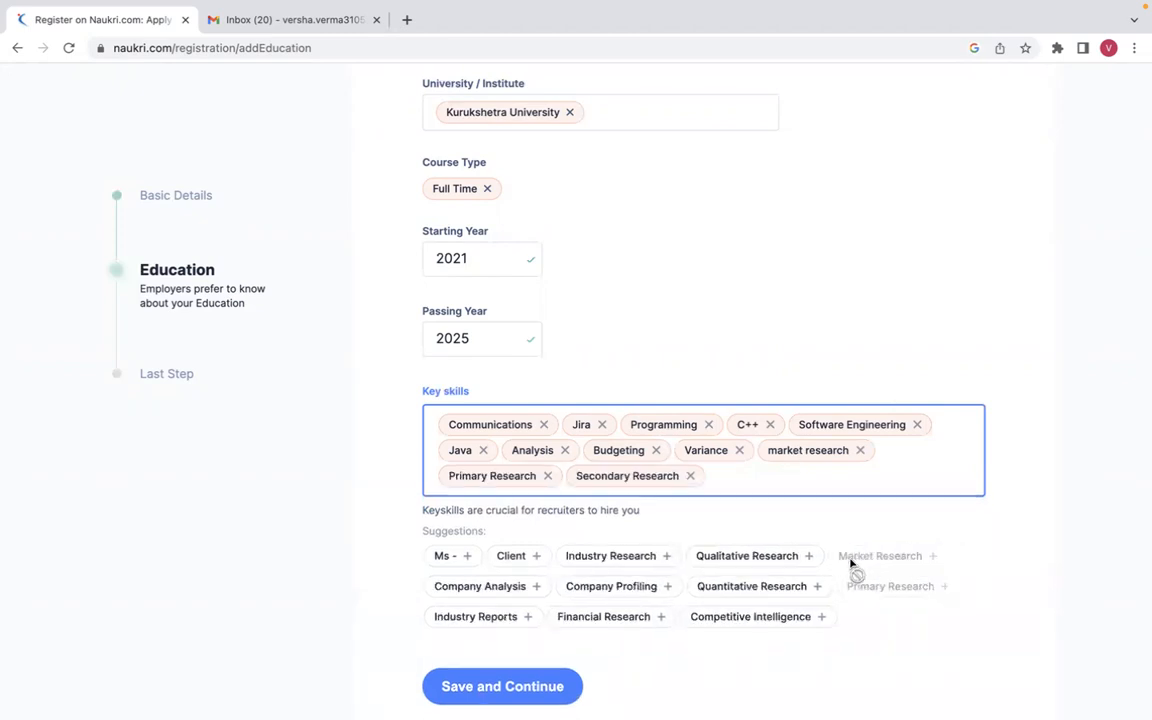
{"action": "left_click", "coordinate": [633, 624]}
- Save the education details and continue to the next registration step
{"action": "left_click", "coordinate": [1057, 386]}
{"action": "scroll", "coordinate": [1060, 388], "scroll_direction": "down", "scroll_amount": 1}
{"action": "scroll", "coordinate": [1060, 388], "scroll_direction": "down", "scroll_amount": 2}
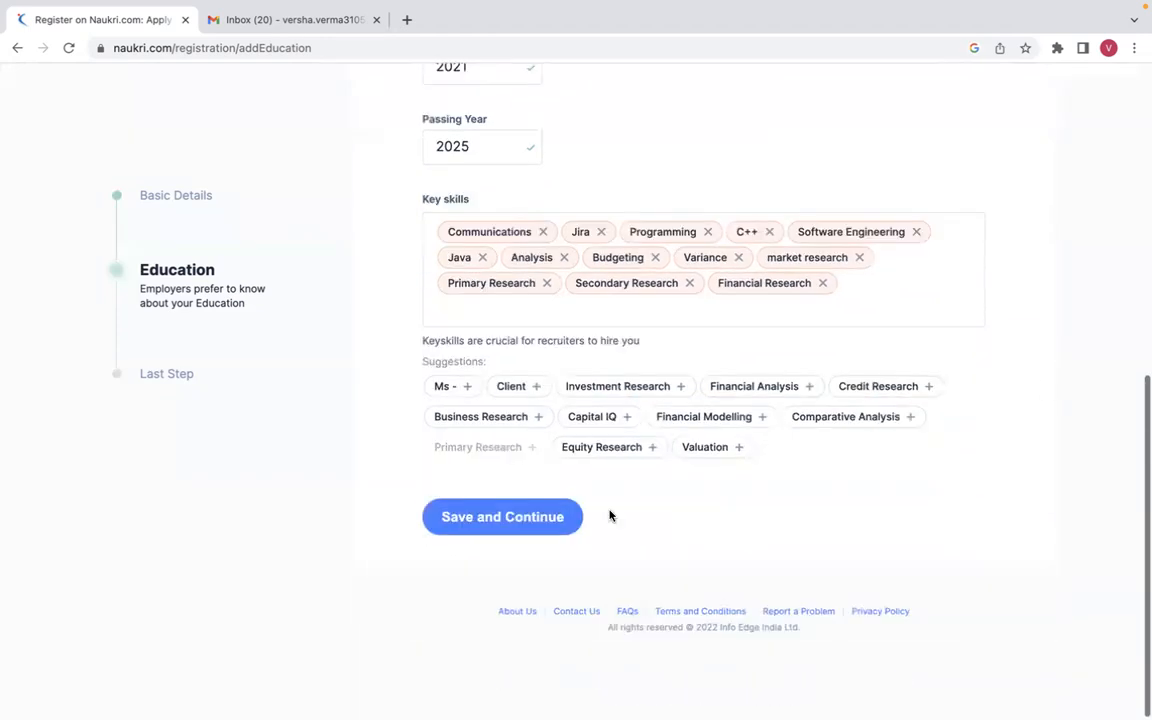
{"action": "left_click", "coordinate": [559, 519]}
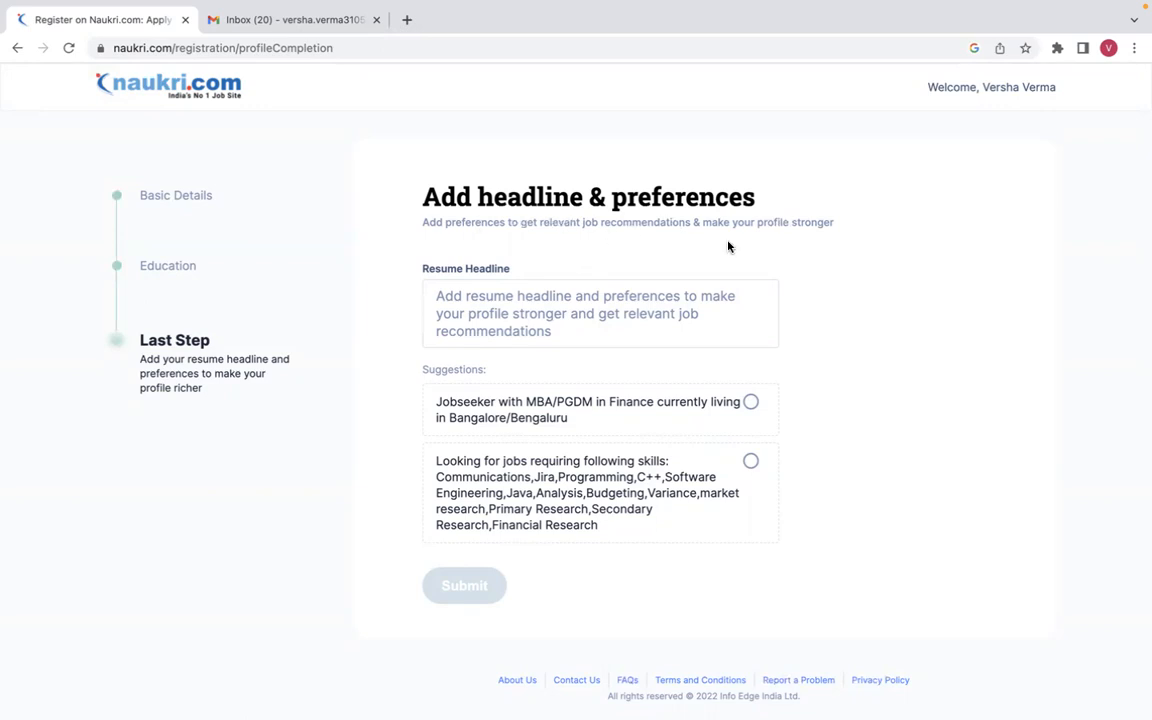
- Place the cursor in the Resume Headline box on the headline & preferences page
{"action": "left_click", "coordinate": [619, 324]}
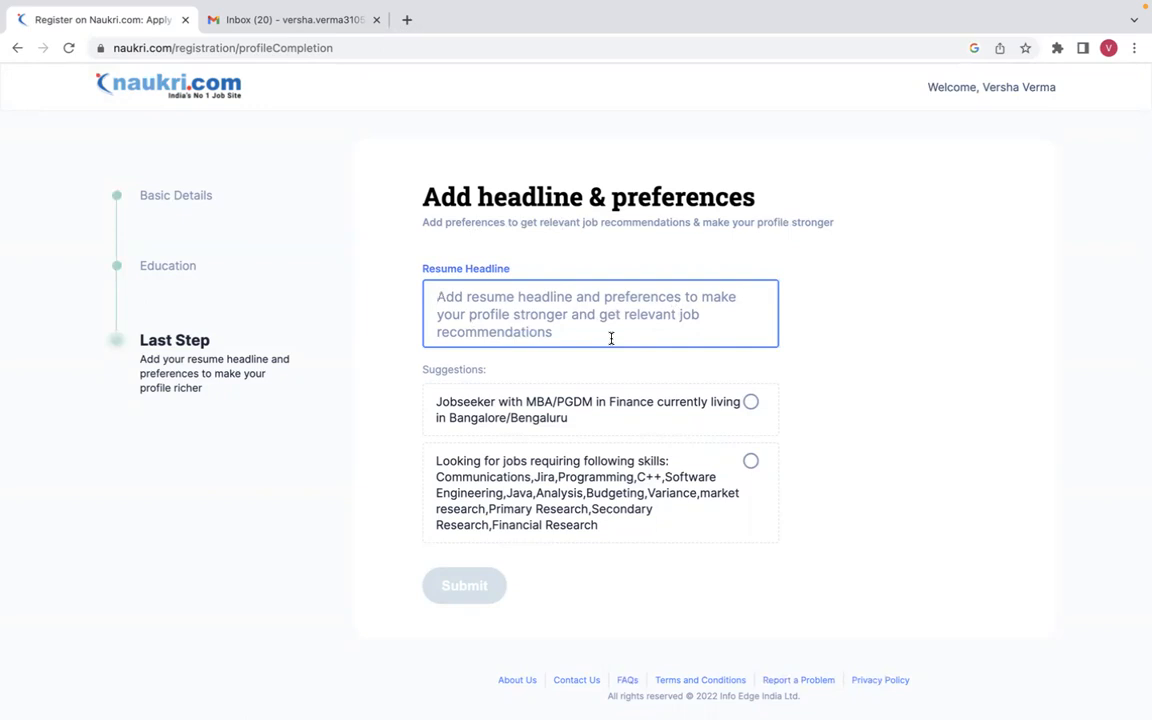
- Try headline drafts 'Finance Expert', 'CA - Investment Banking', then 'MBA - Finance and Marketing'
{"action": "type", "text": "Fi"}
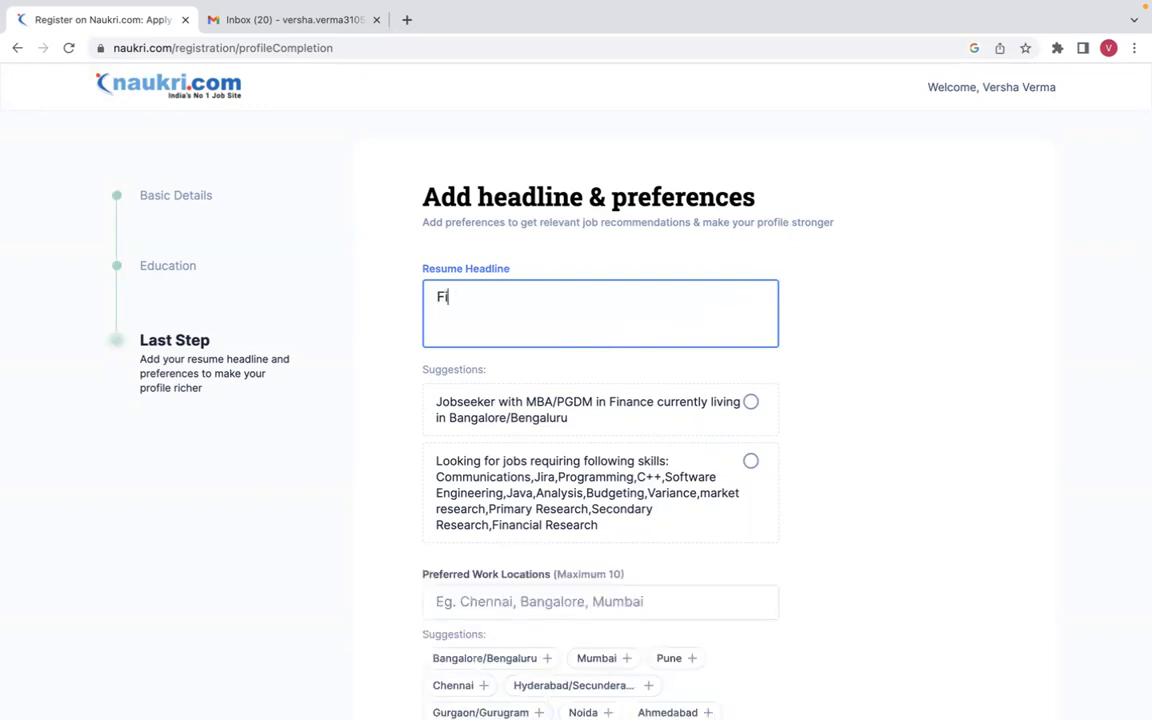
{"action": "type", "text": "nance Exp"}
{"action": "key", "text": "BackSpace"}
{"action": "type", "text": "xpert"}
{"action": "key", "text": "ctrl+a"}
{"action": "type", "text": "CA - Investment Banking"}
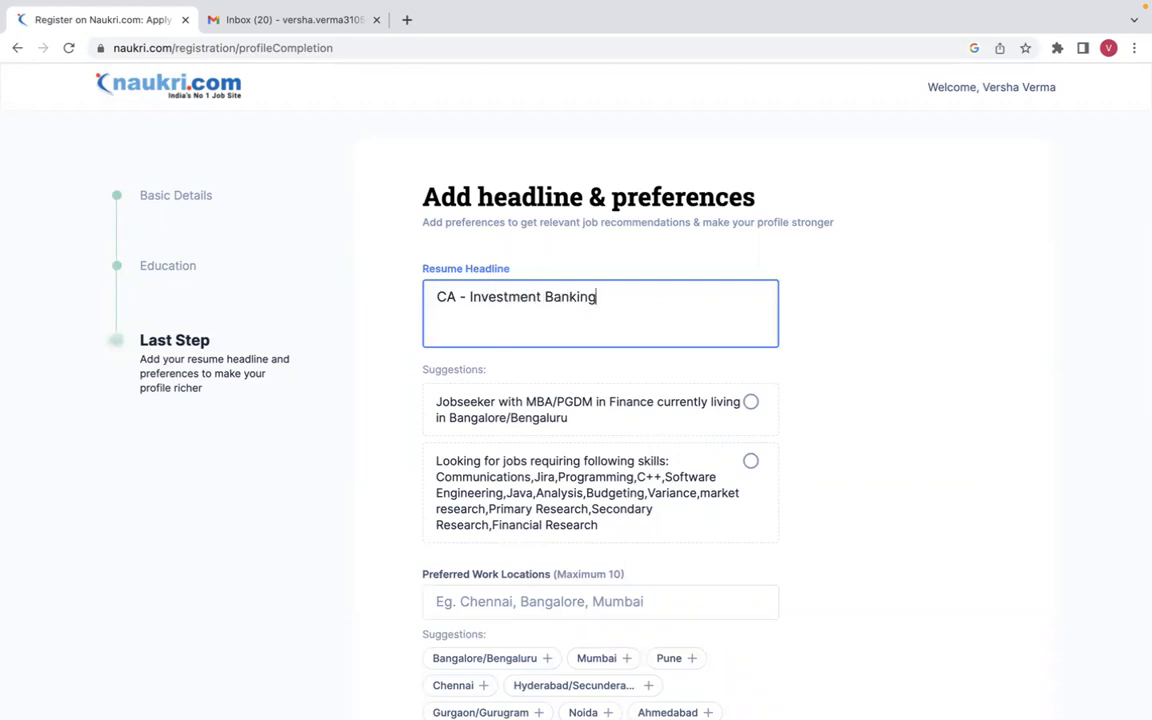
{"action": "key", "text": "super+a"}
{"action": "type", "text": "MBA - Finance"}
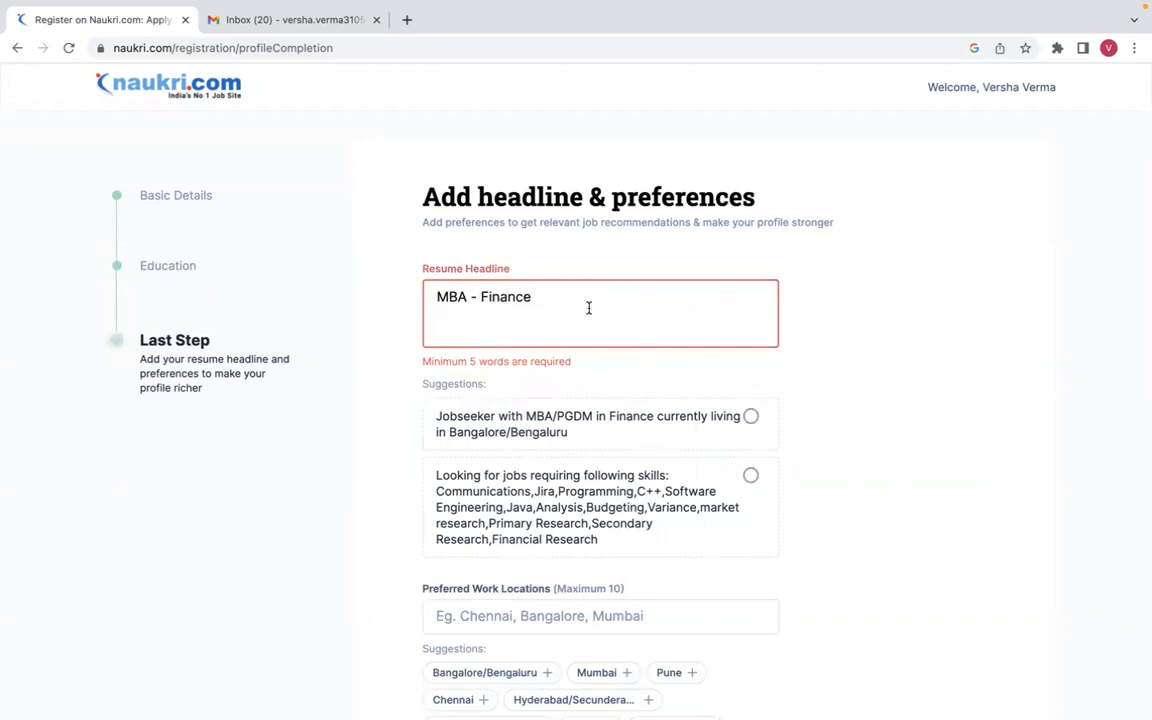
{"action": "type", "text": " and mark"}
{"action": "key", "text": "BackSpace"}
{"action": "key", "text": "BackSpace"}
{"action": "key", "text": "BackSpace"}
{"action": "key", "text": "BackSpace"}
{"action": "type", "text": "marke"}
{"action": "key", "text": "BackSpace"}
{"action": "key", "text": "BackSpace"}
{"action": "key", "text": "BackSpace"}
{"action": "key", "text": "BackSpace"}
{"action": "key", "text": "BackSpace"}
{"action": "type", "text": "marketi"}
{"action": "key", "text": "BackSpace"}
{"action": "key", "text": "BackSpace"}
{"action": "key", "text": "BackSpace"}
{"action": "key", "text": "BackSpace"}
{"action": "key", "text": "BackSpace"}
{"action": "key", "text": "BackSpace"}
{"action": "key", "text": "BackSpace"}
{"action": "type", "text": "Marketing"}
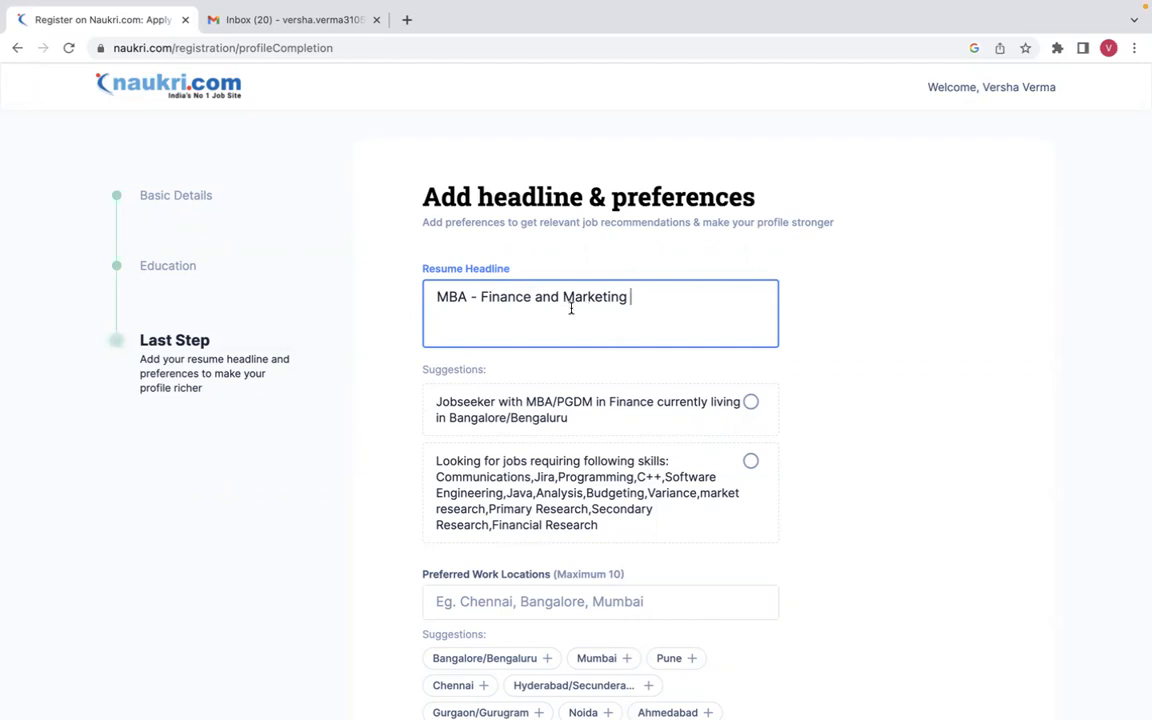
- Replace the headline with 'Data scientist - Data Analyst - Machine Learning - Client Communication'
{"action": "double_click", "coordinate": [606, 304]}
{"action": "key", "text": "ctrl+a"}
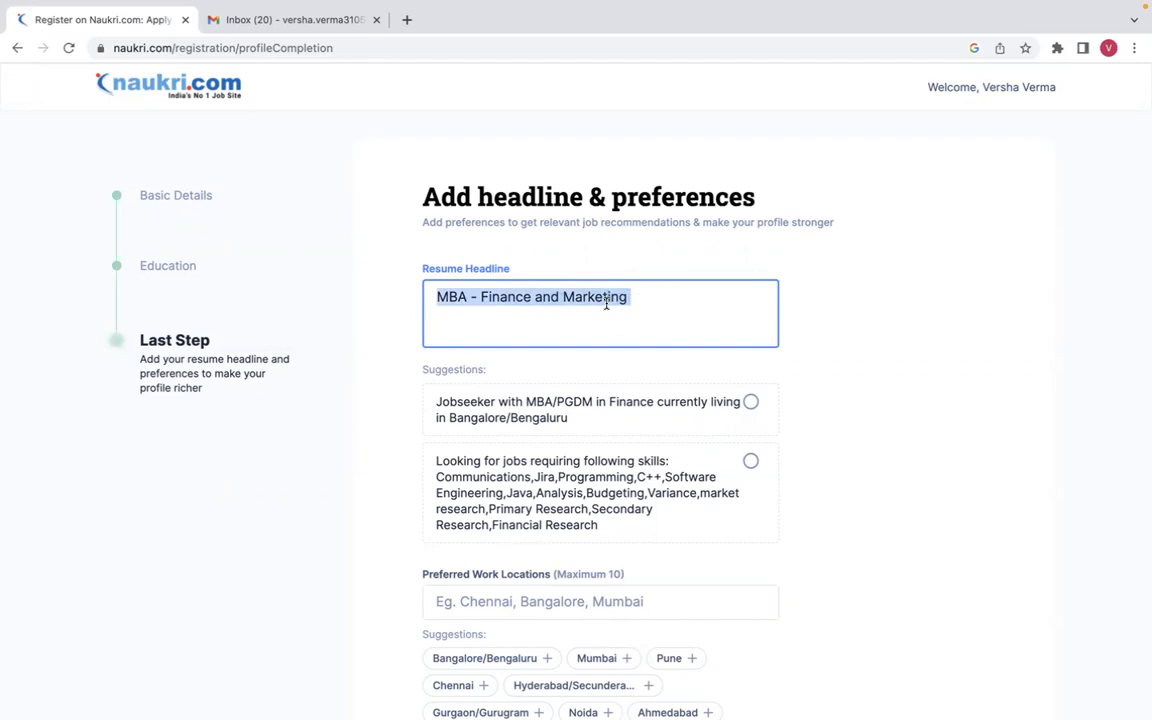
{"action": "type", "text": "Data scientist"}
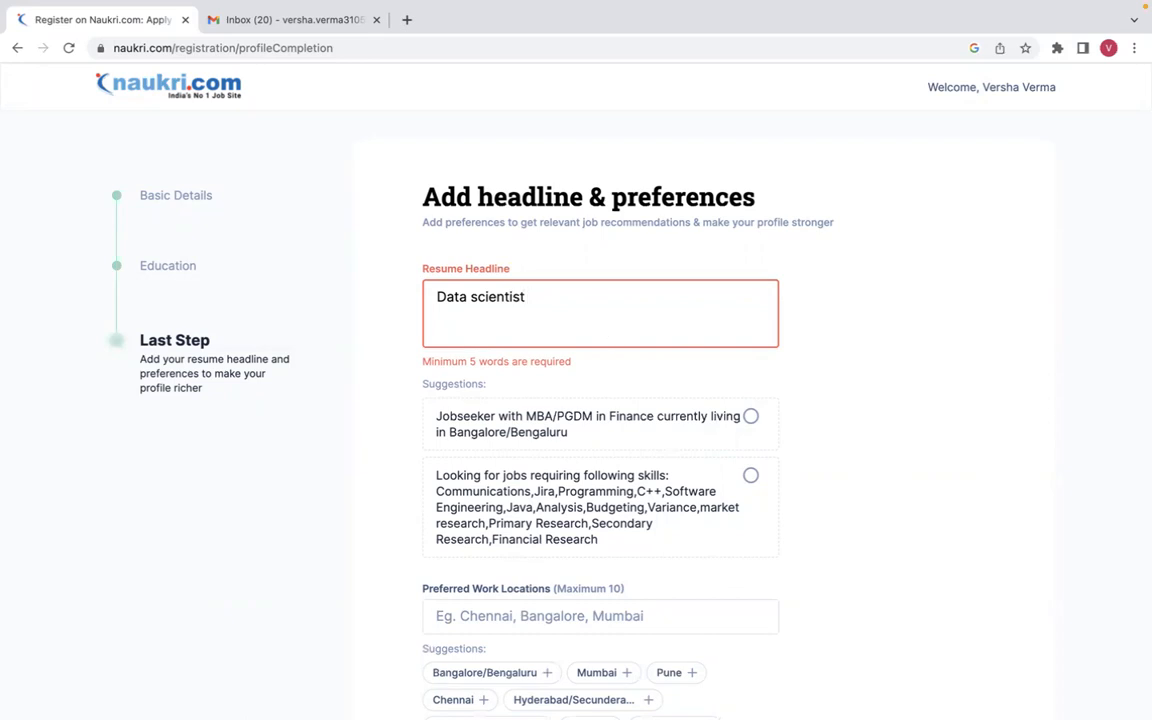
{"action": "type", "text": " - Data Analust"}
{"action": "key", "text": "BackSpace"}
{"action": "key", "text": "BackSpace"}
{"action": "key", "text": "BackSpace"}
{"action": "type", "text": "yst.-"}
{"action": "key", "text": "BackSpace"}
{"action": "key", "text": "BackSpace"}
{"action": "type", "text": "- Ma"}
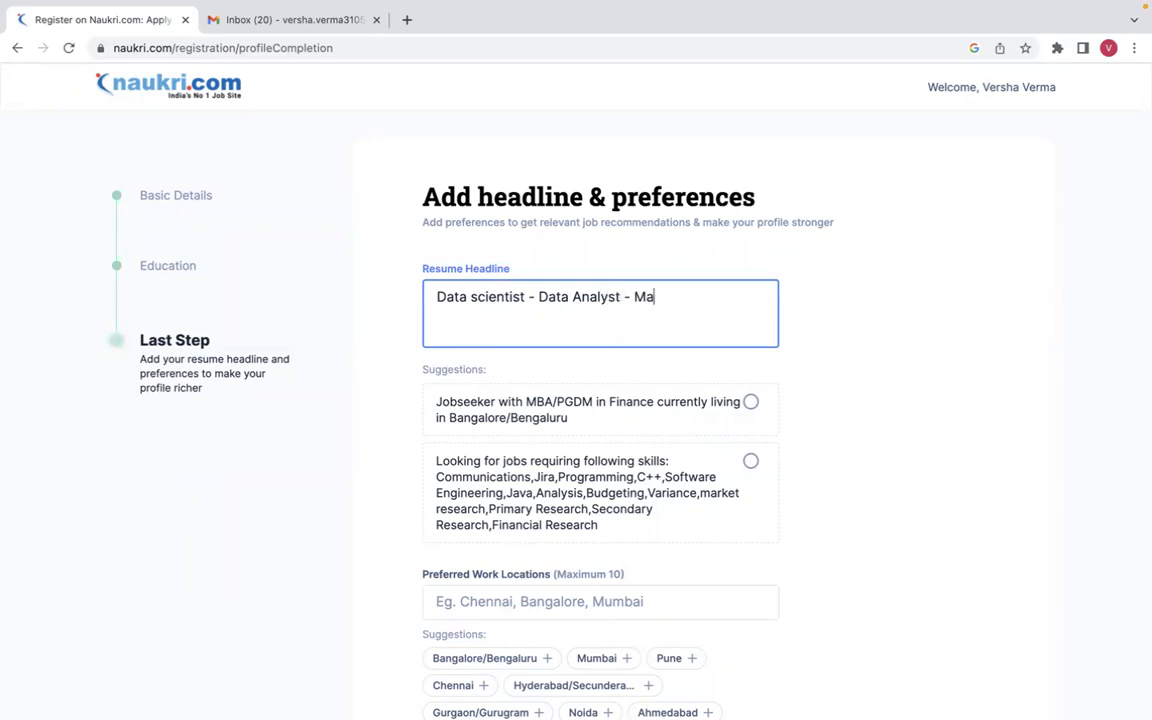
{"action": "type", "text": "chine Learnin"}
{"action": "key", "text": "BackSpace"}
{"action": "key", "text": "BackSpace"}
{"action": "key", "text": "BackSpace"}
{"action": "type", "text": "ning - "}
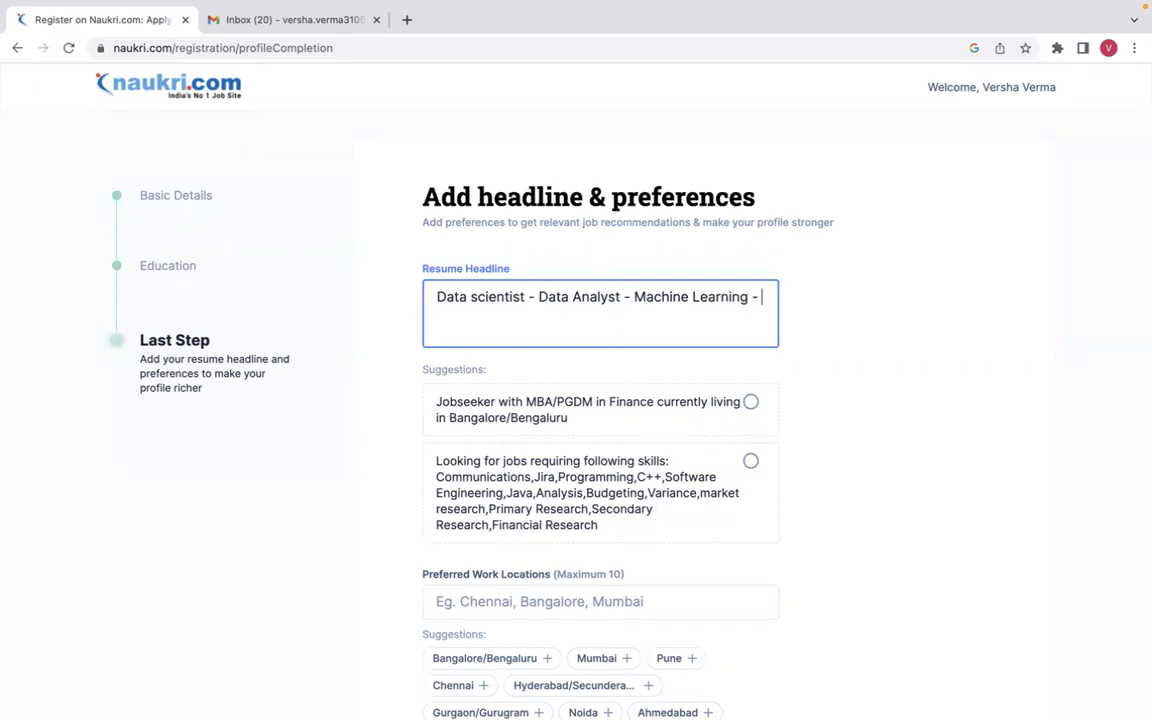
{"action": "type", "text": "Client Communication"}
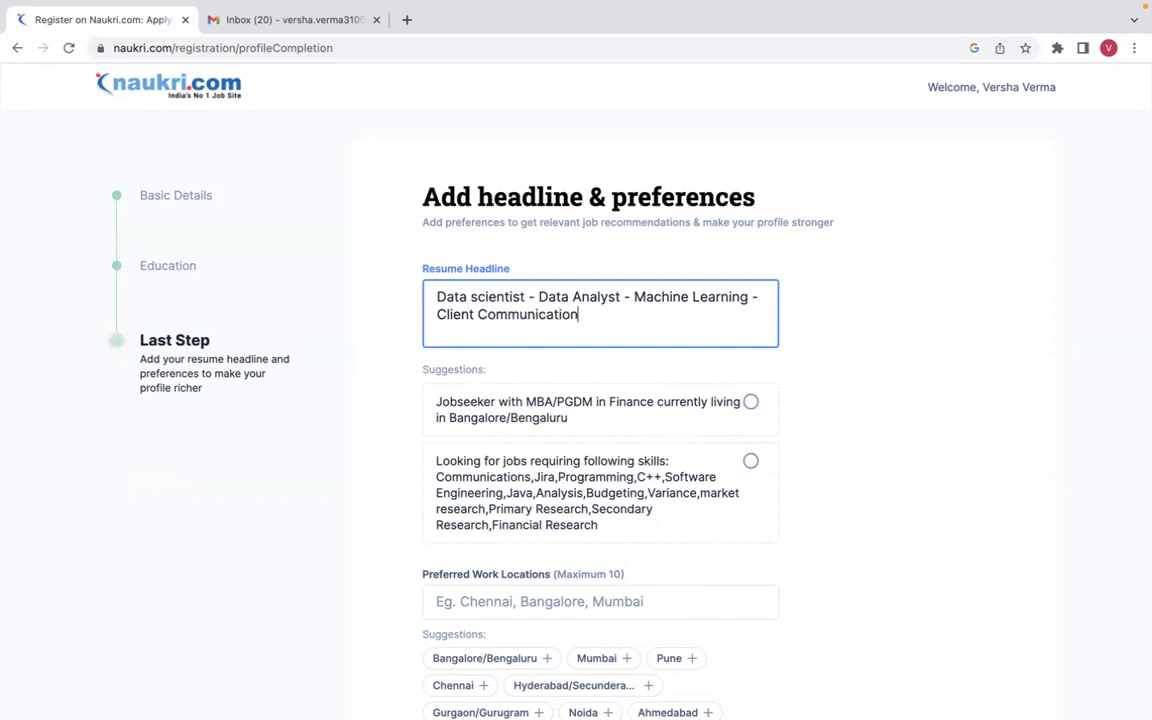
{"action": "left_click", "coordinate": [870, 340]}
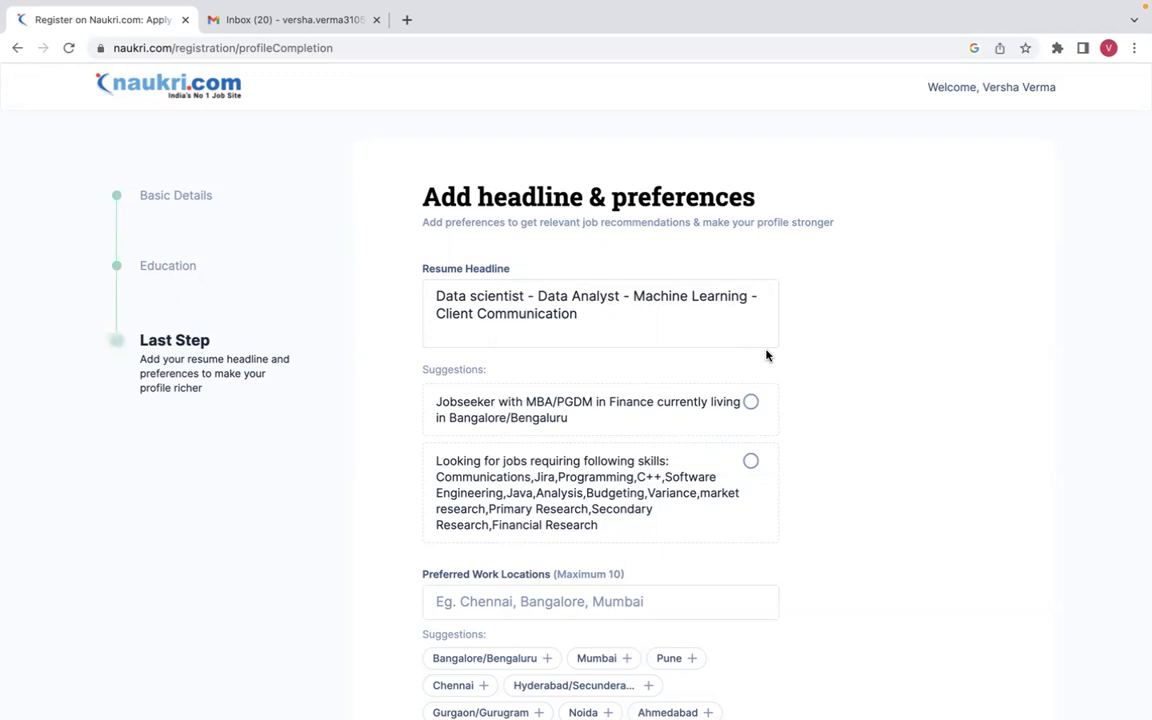
- Compare the headline suggestions and settle on the MBA/PGDM Finance jobseeker in Bangalore/Bengaluru one
{"action": "scroll", "coordinate": [884, 445], "scroll_direction": "down", "scroll_amount": 1}
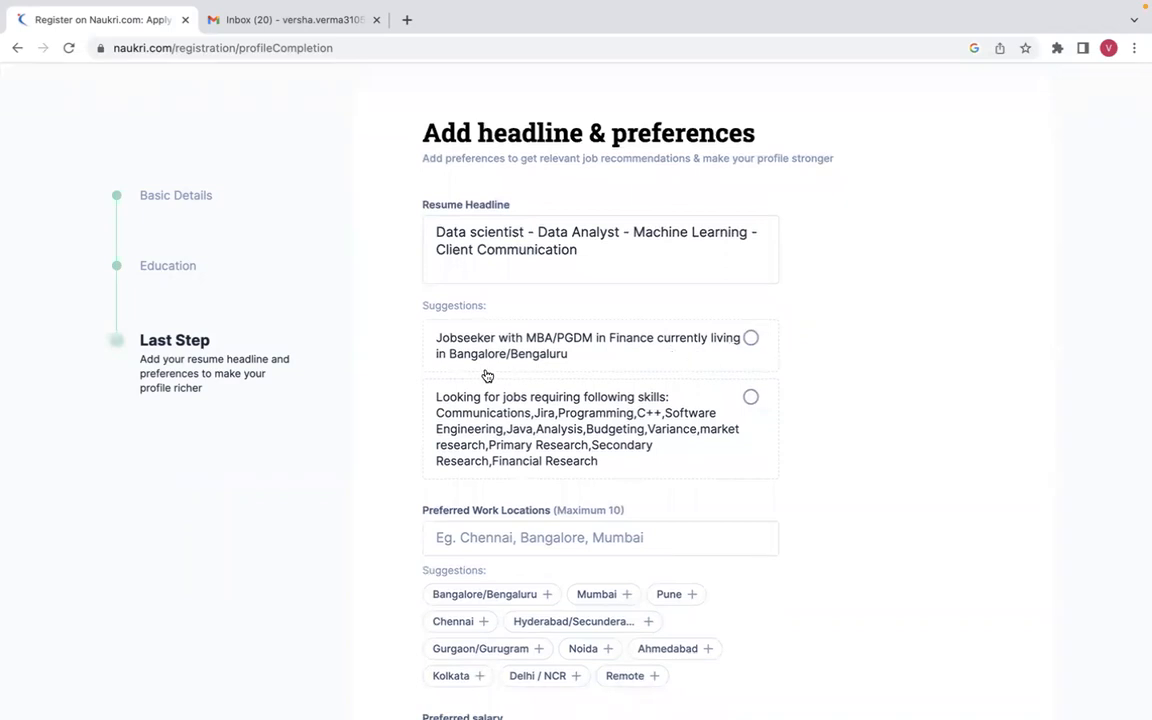
{"action": "left_click", "coordinate": [751, 397]}
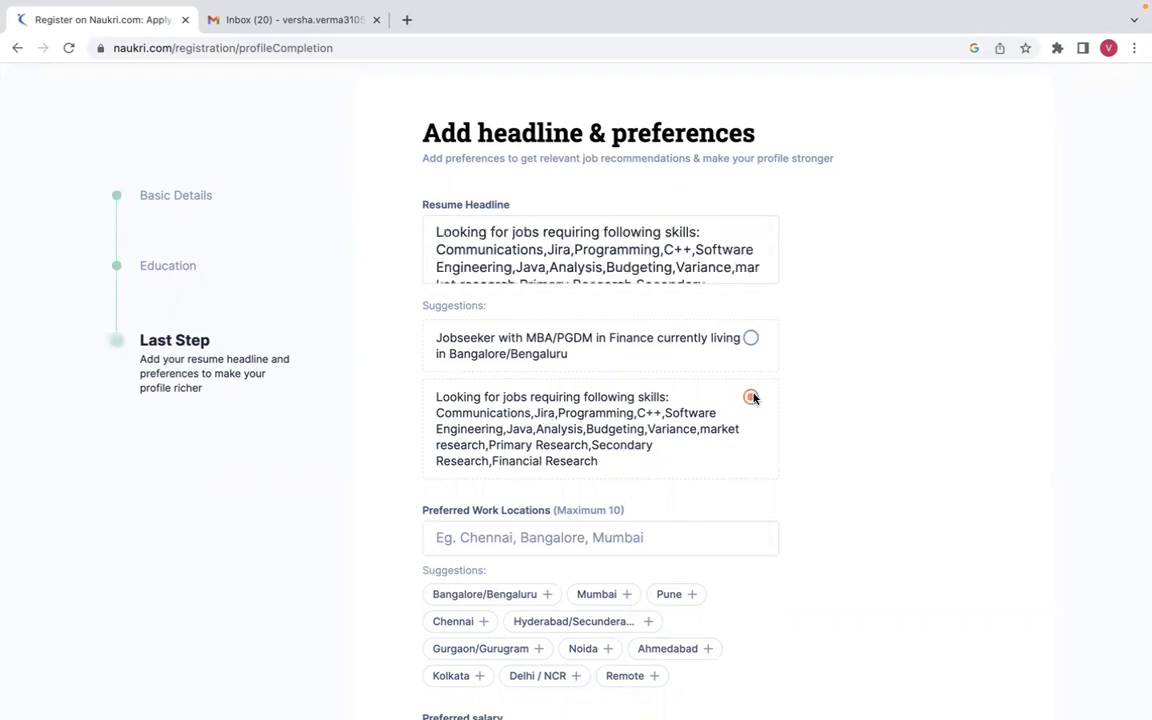
{"action": "left_click", "coordinate": [751, 338]}
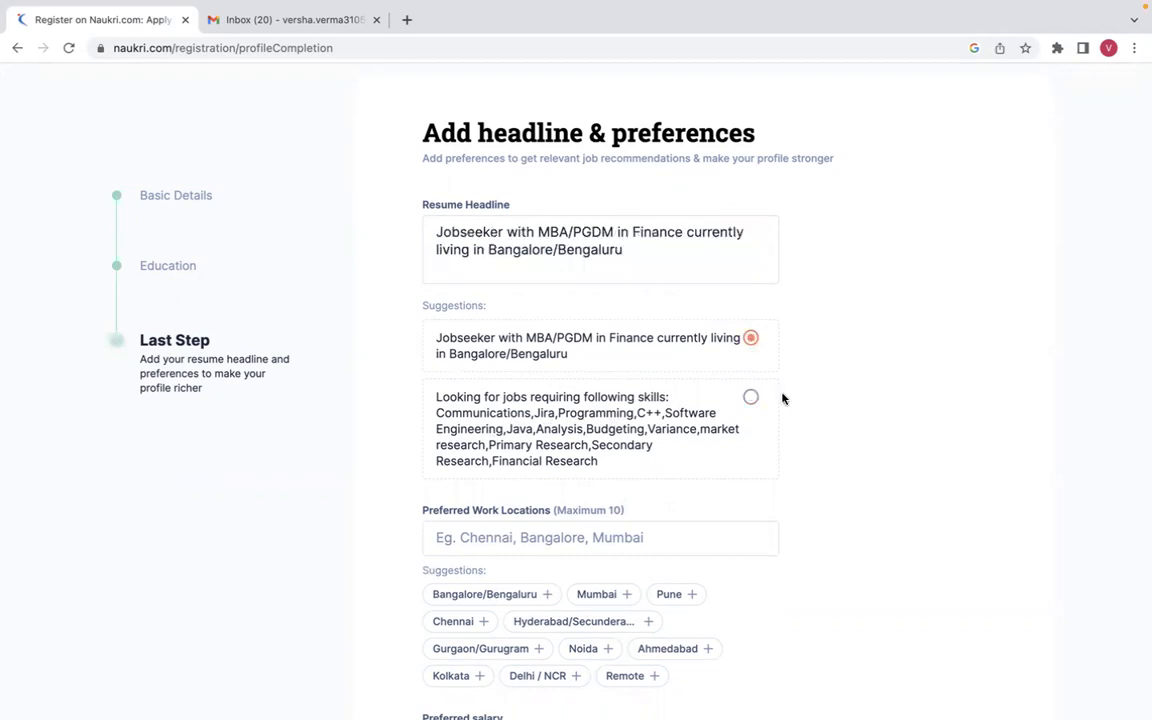
{"action": "left_click", "coordinate": [751, 397]}
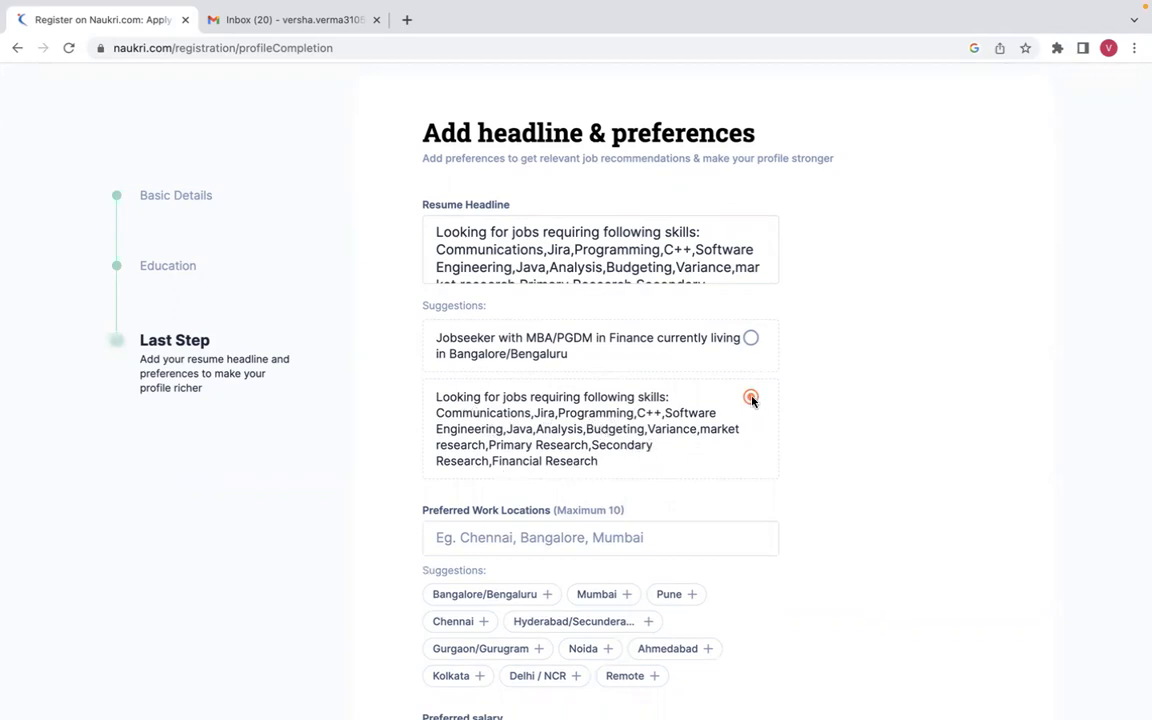
{"action": "left_click", "coordinate": [750, 337]}
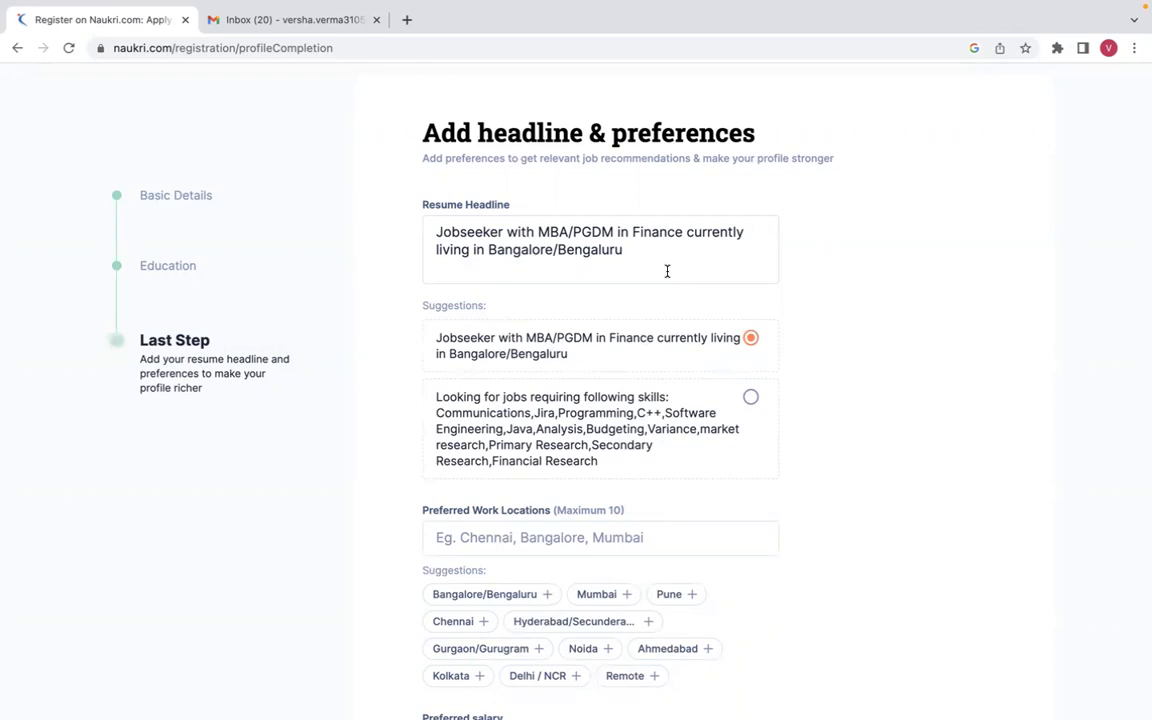
{"action": "scroll", "coordinate": [881, 299], "scroll_direction": "down", "scroll_amount": 3}
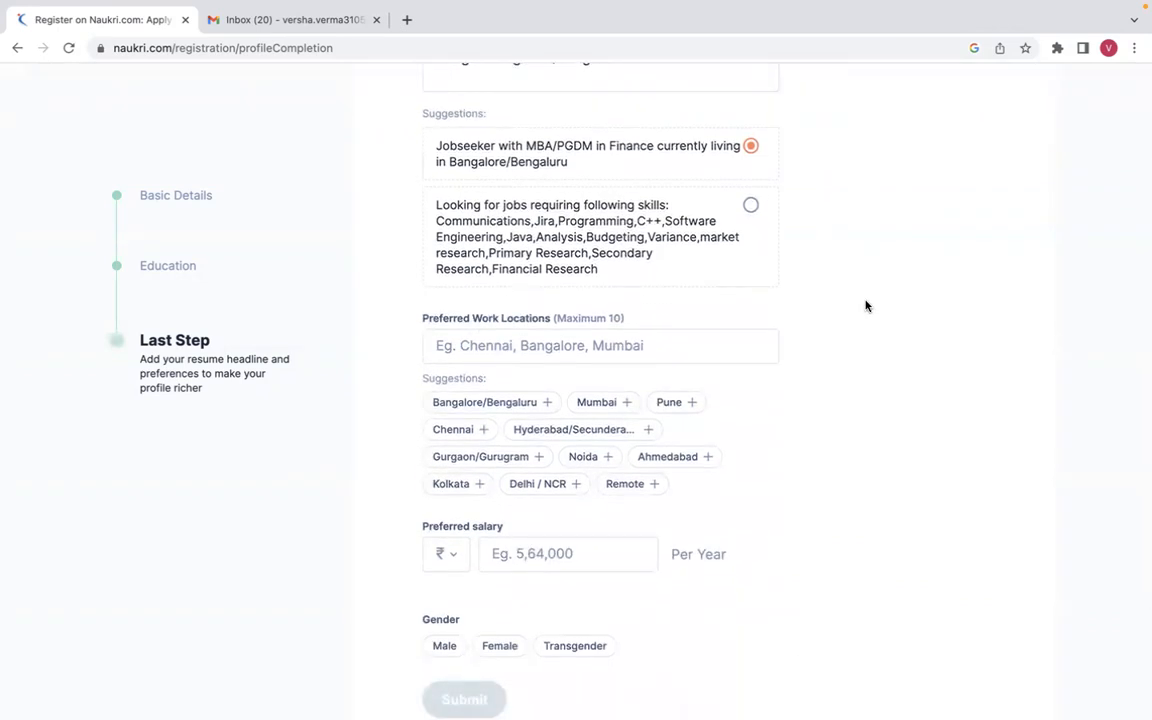
- Add Bangalore, Pune, Delhi / NCR, Remote, Kolkata, Gurgaon, Hyderabad and Chennai as preferred locations
{"action": "scroll", "coordinate": [866, 305], "scroll_direction": "down", "scroll_amount": 1}
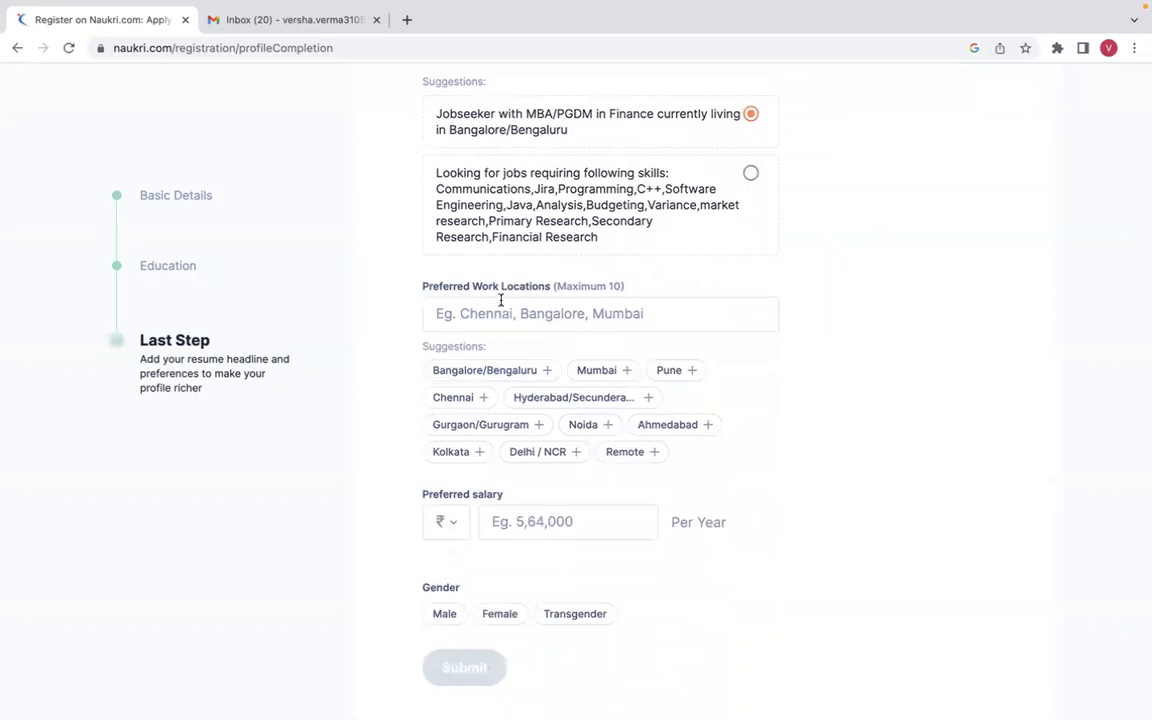
{"action": "left_click", "coordinate": [465, 372]}
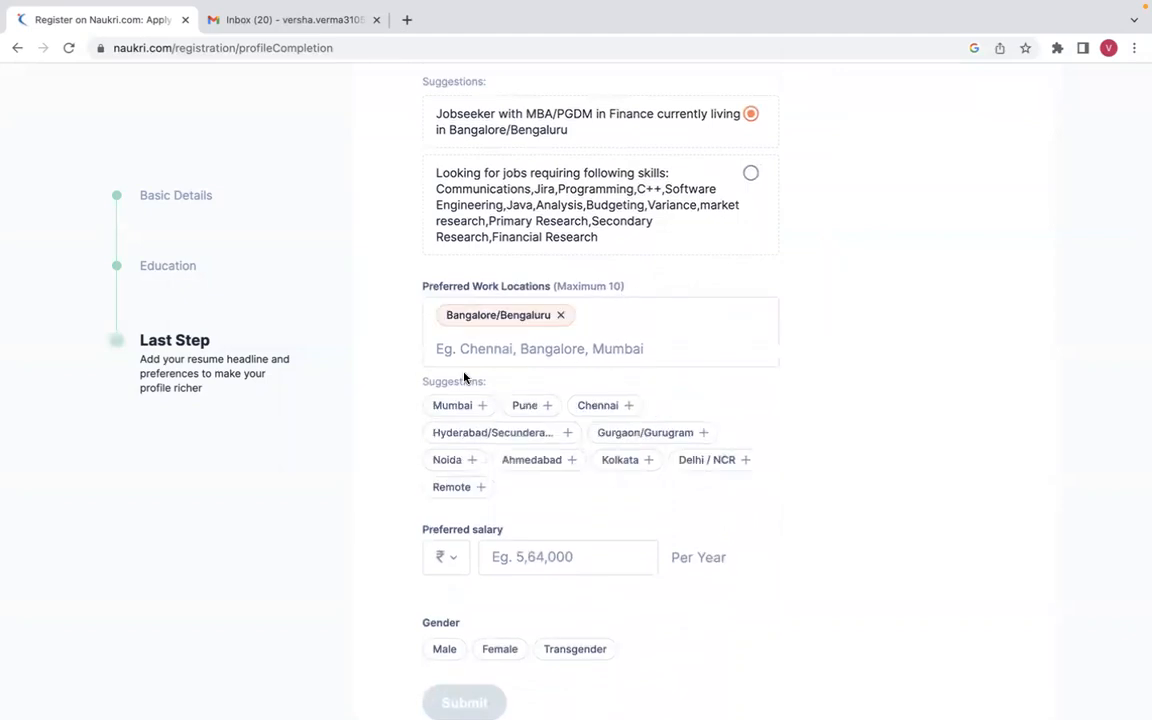
{"action": "left_click", "coordinate": [530, 406]}
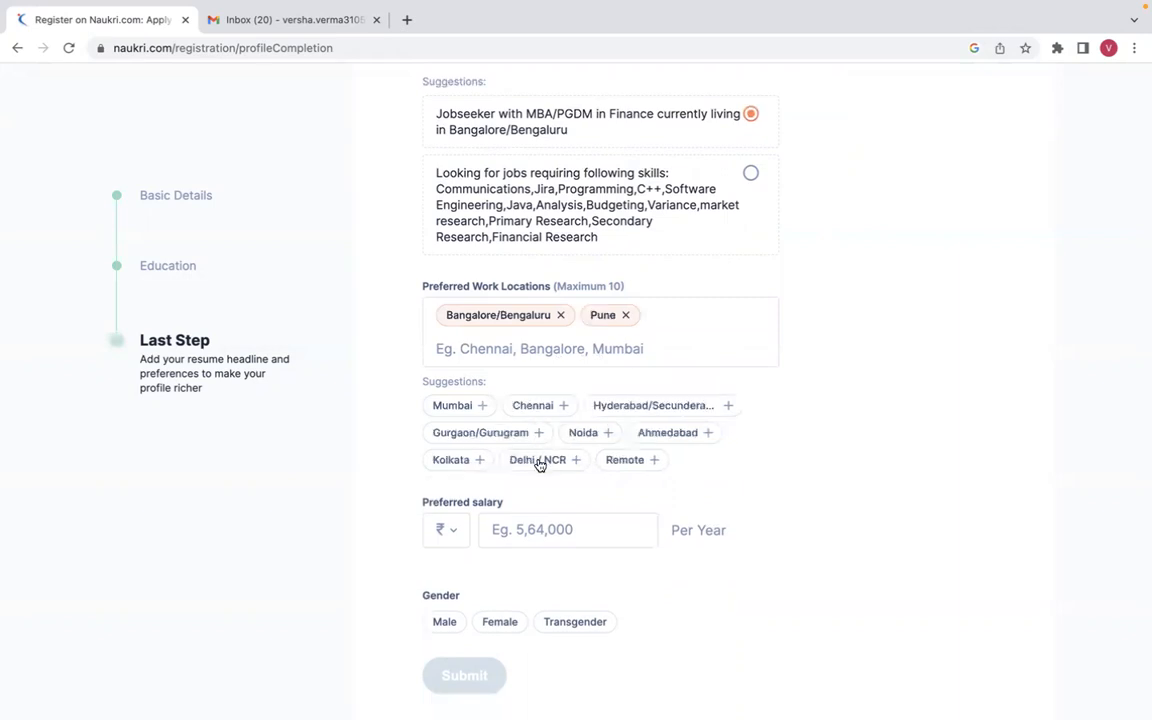
{"action": "left_click", "coordinate": [539, 462]}
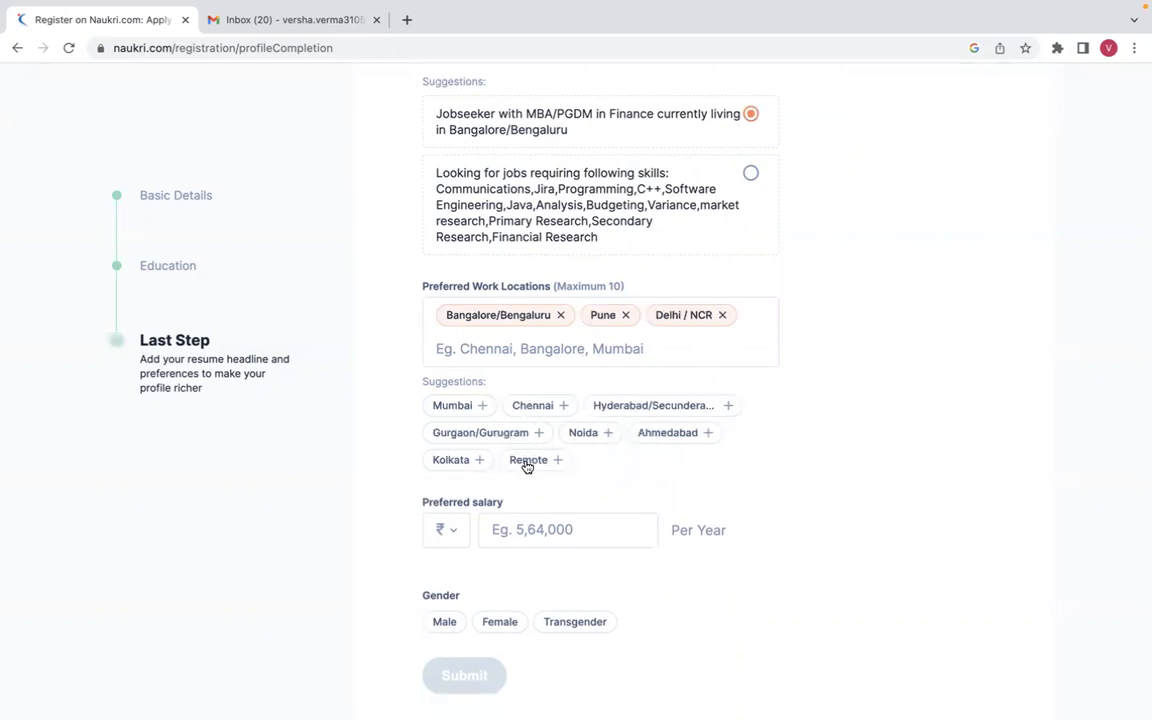
{"action": "left_click", "coordinate": [525, 462]}
{"action": "left_click", "coordinate": [450, 488]}
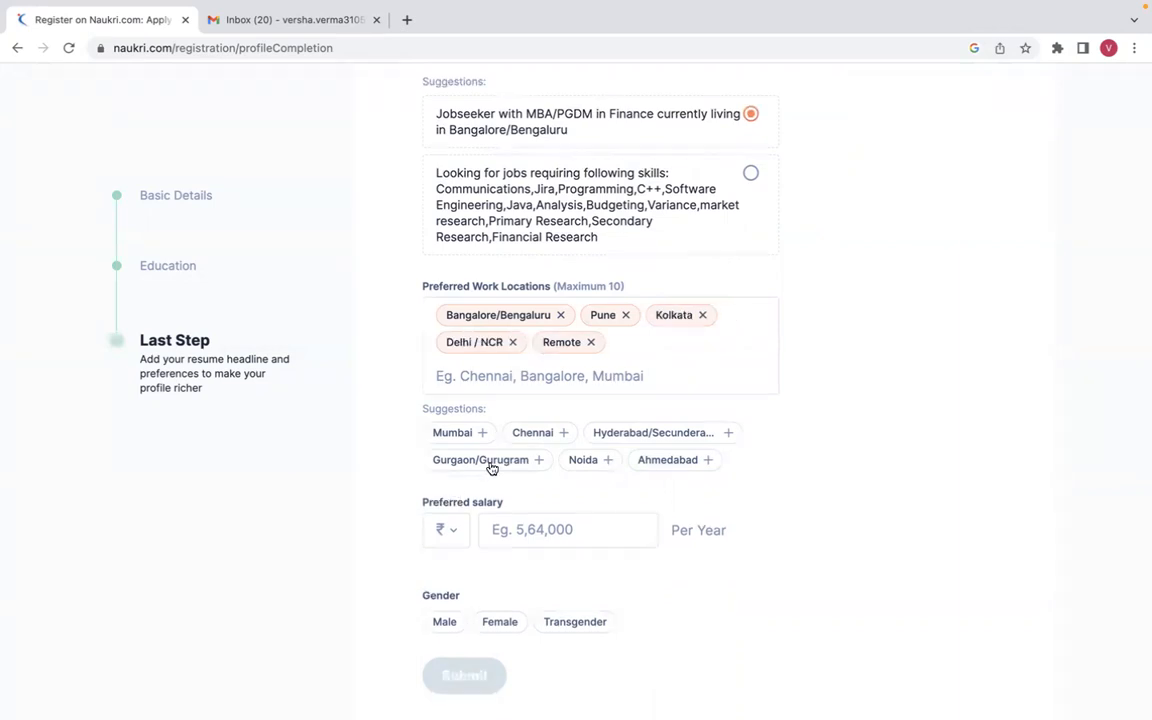
{"action": "left_click", "coordinate": [491, 463]}
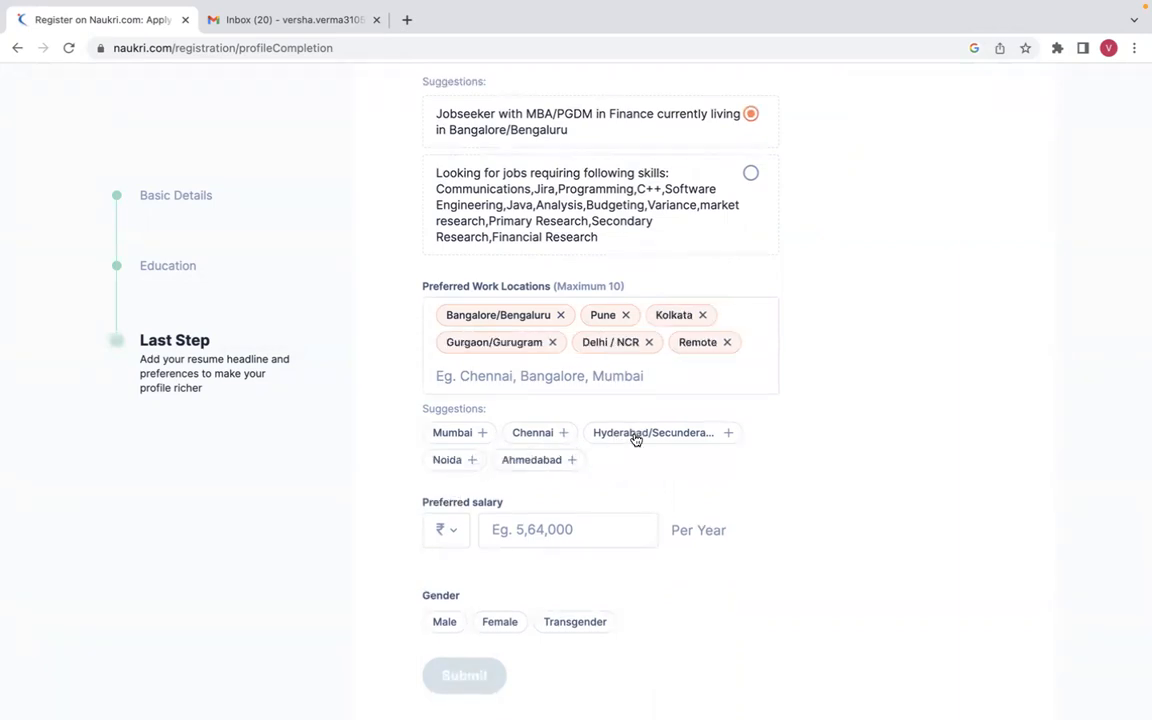
{"action": "left_click", "coordinate": [634, 436]}
{"action": "left_click", "coordinate": [548, 462]}
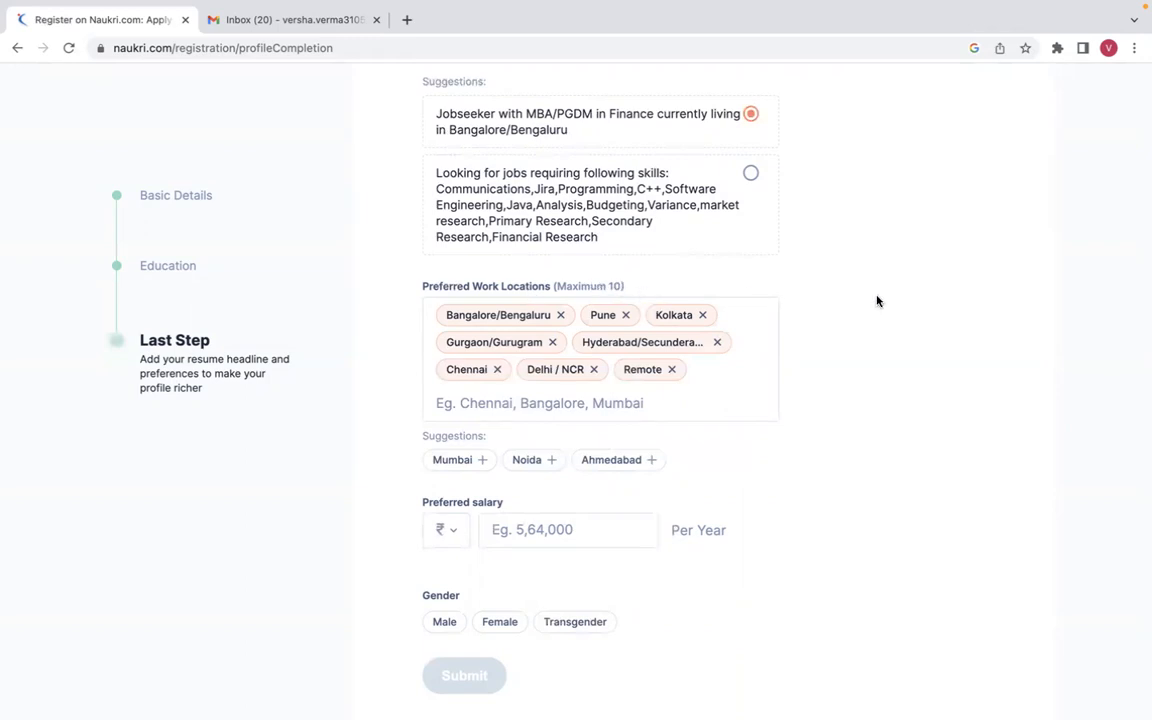
{"action": "scroll", "coordinate": [908, 316], "scroll_direction": "down", "scroll_amount": 2}
- Enter a preferred salary of 10,00,000, select Female as gender, and submit the profile
{"action": "scroll", "coordinate": [870, 322], "scroll_direction": "down", "scroll_amount": 1}
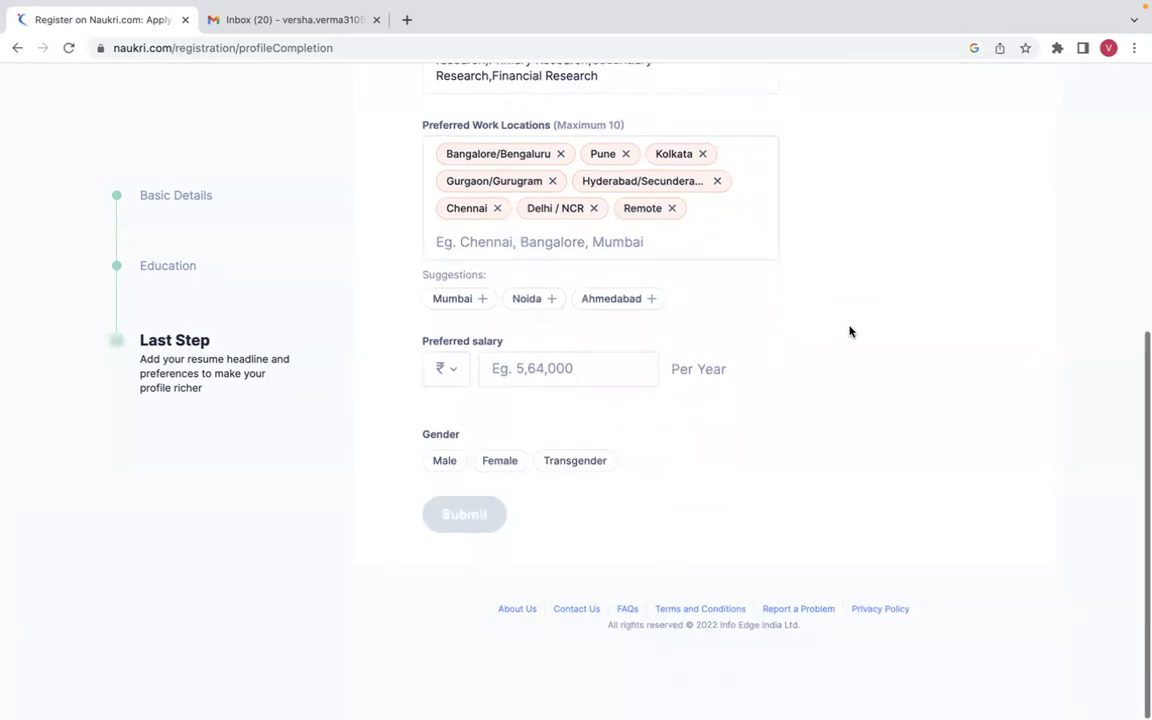
{"action": "left_click", "coordinate": [606, 370]}
{"action": "type", "text": "10,00,000"}
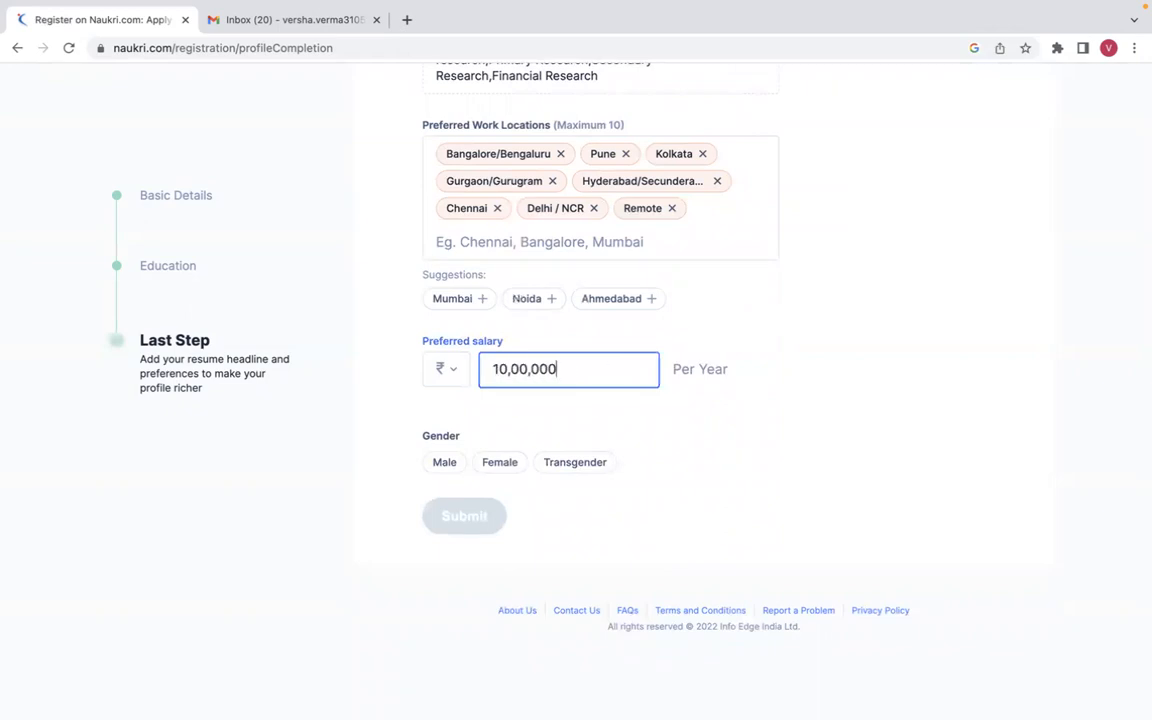
{"action": "left_click", "coordinate": [760, 456]}
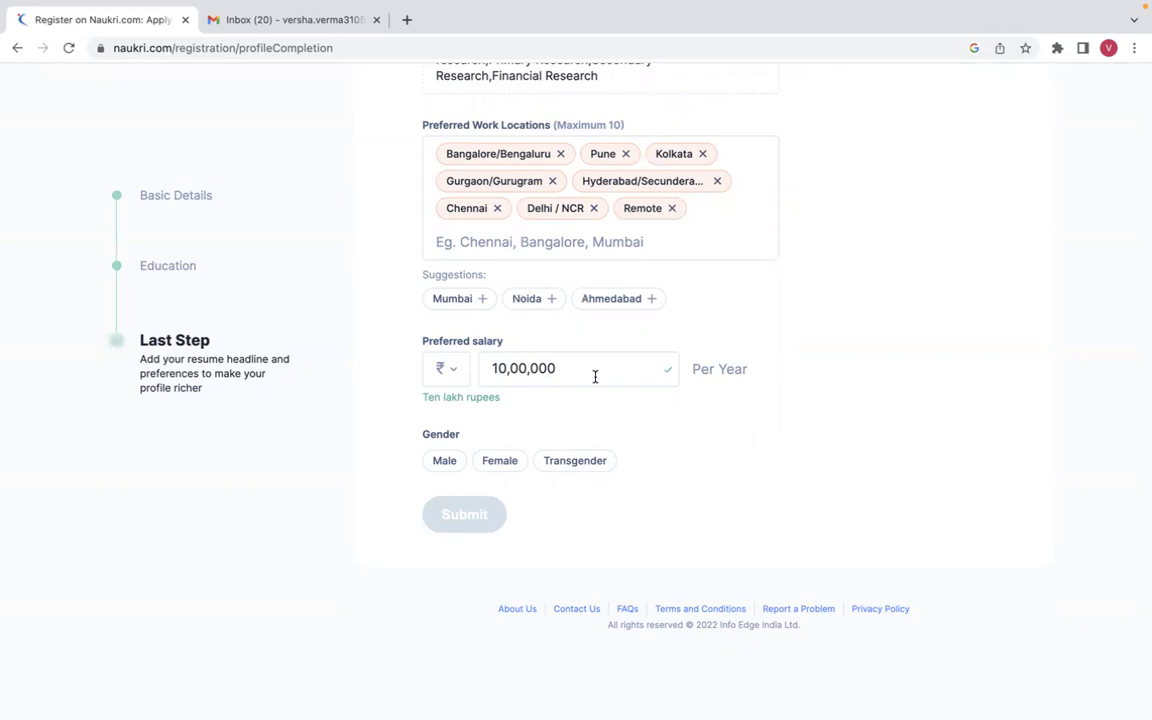
{"action": "left_click", "coordinate": [491, 466]}
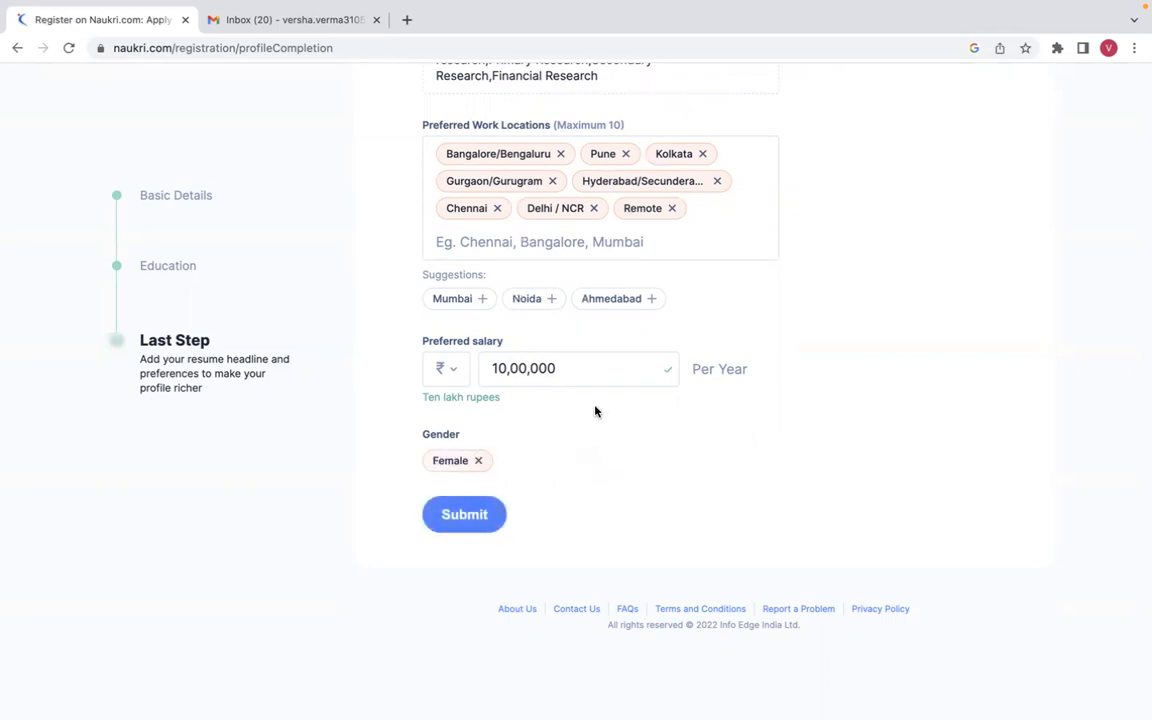
{"action": "left_click", "coordinate": [466, 520]}
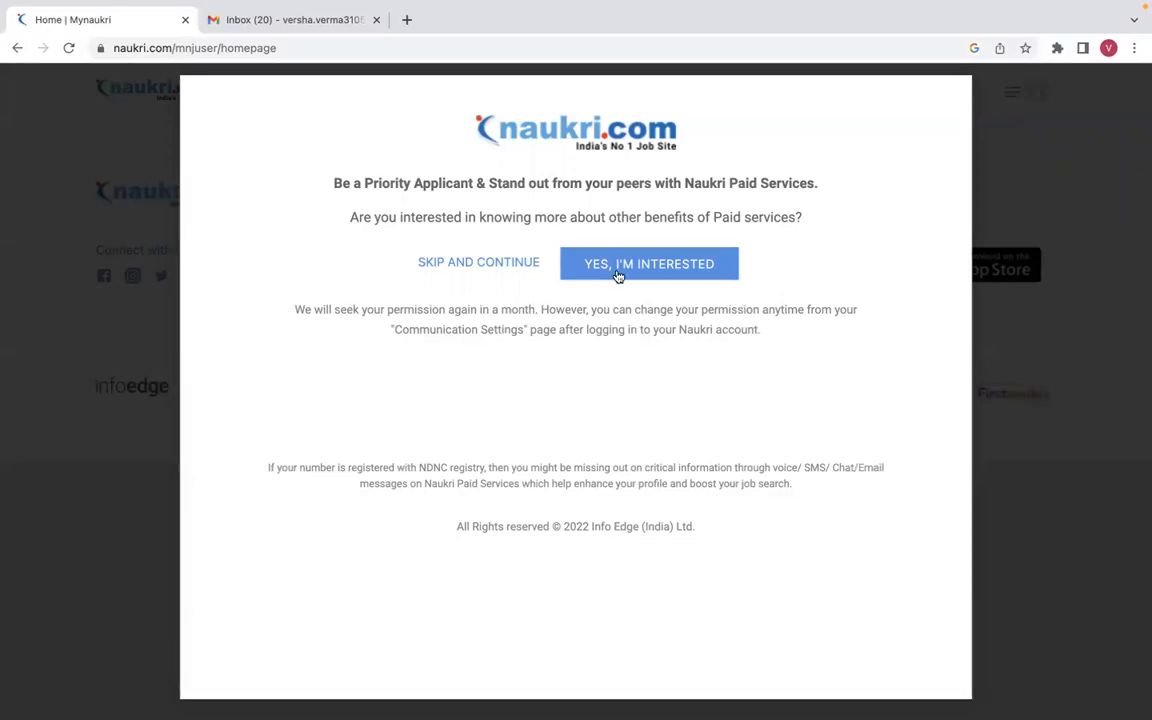
- Skip the paid Priority Applicant services offer to reach the homepage
{"action": "left_click", "coordinate": [465, 264]}
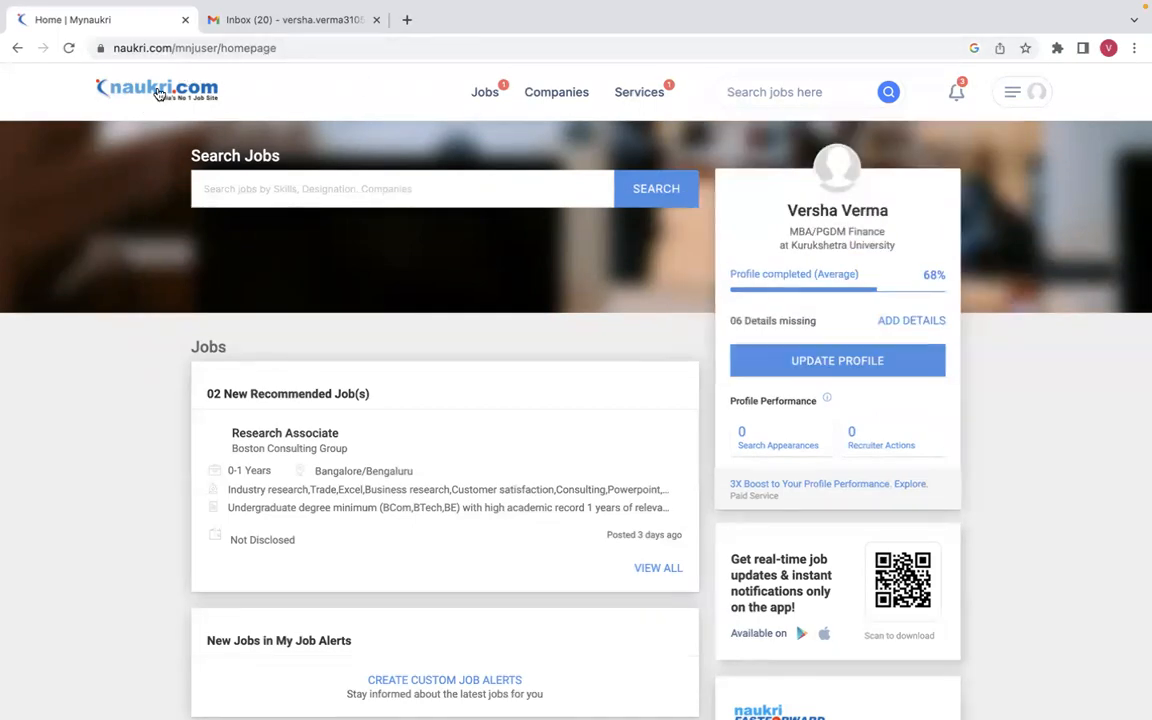
{"action": "mouse_move", "coordinate": [485, 95]}
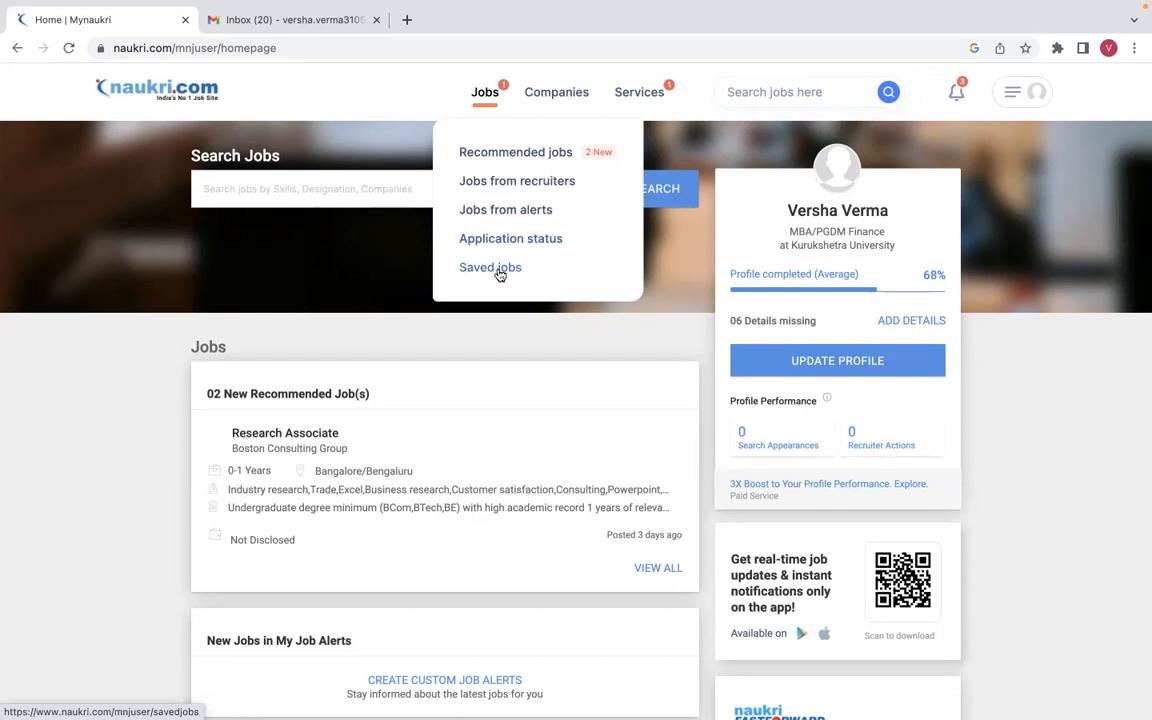
{"action": "mouse_move", "coordinate": [560, 110]}
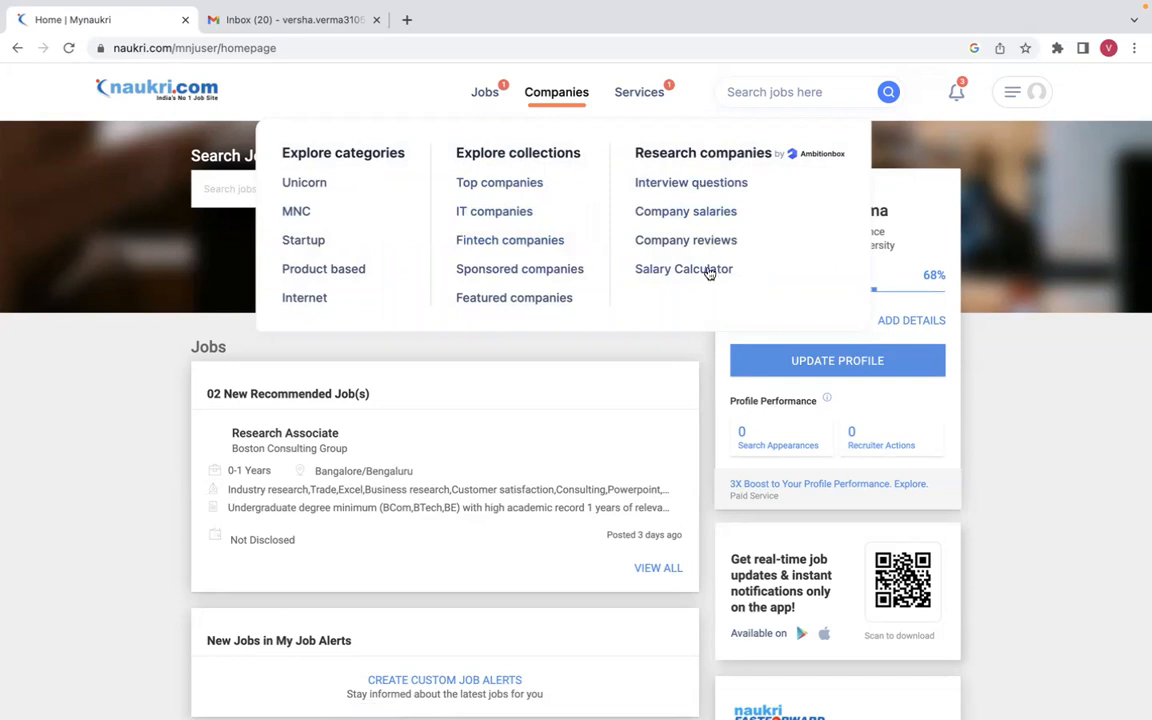
{"action": "mouse_move", "coordinate": [521, 92]}
{"action": "mouse_move", "coordinate": [640, 100]}
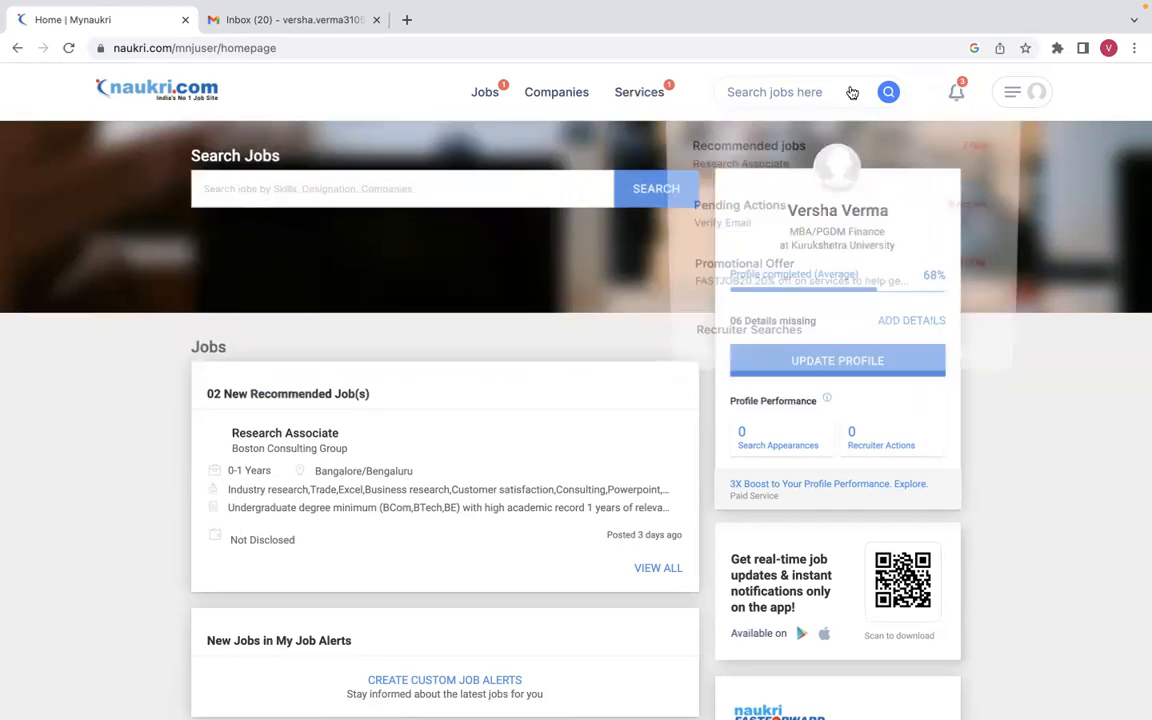
{"action": "left_click", "coordinate": [825, 91]}
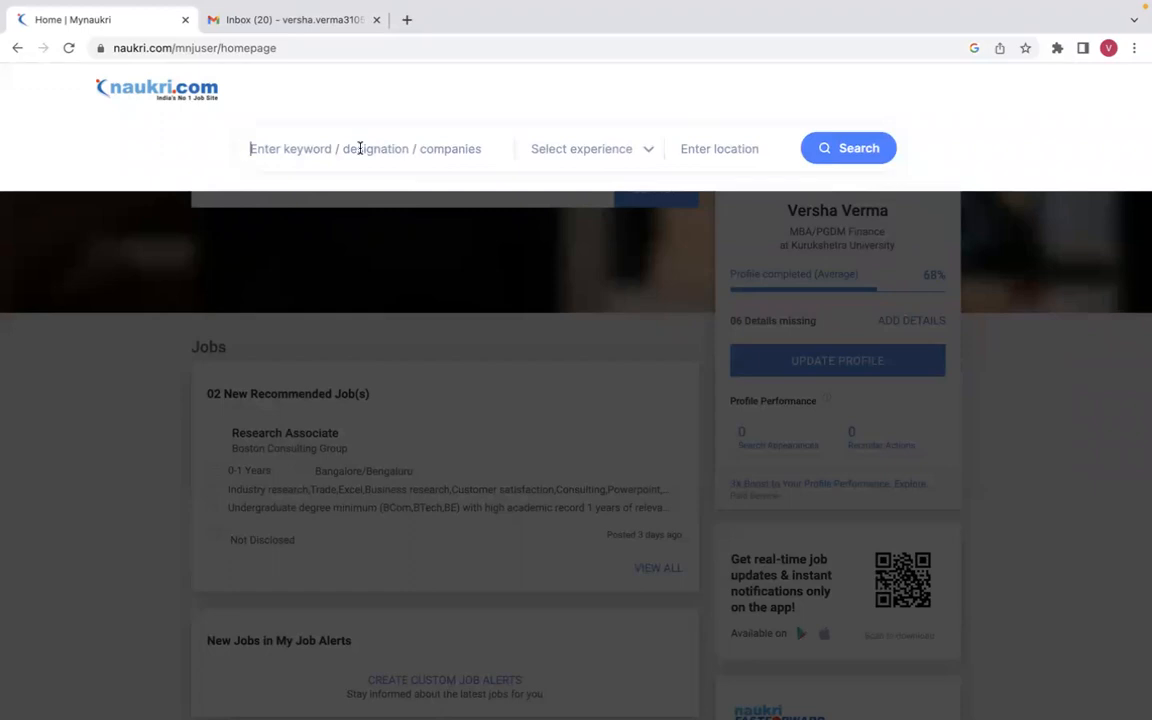
{"action": "left_click", "coordinate": [612, 148]}
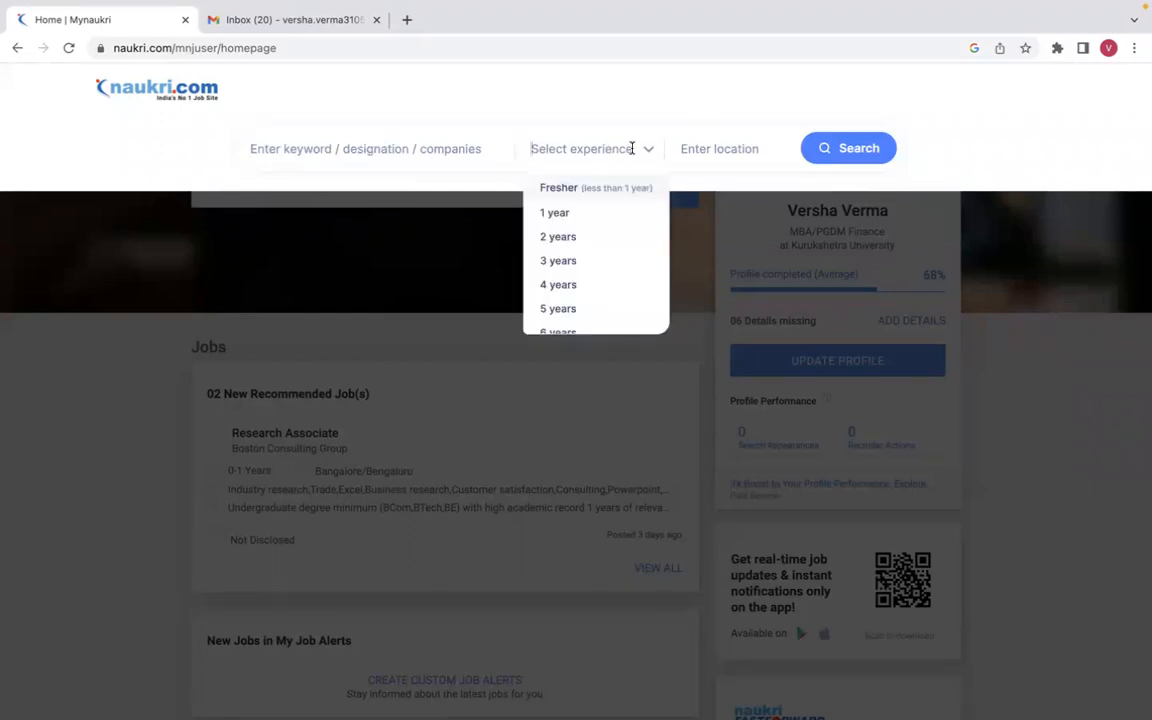
{"action": "left_click", "coordinate": [712, 149]}
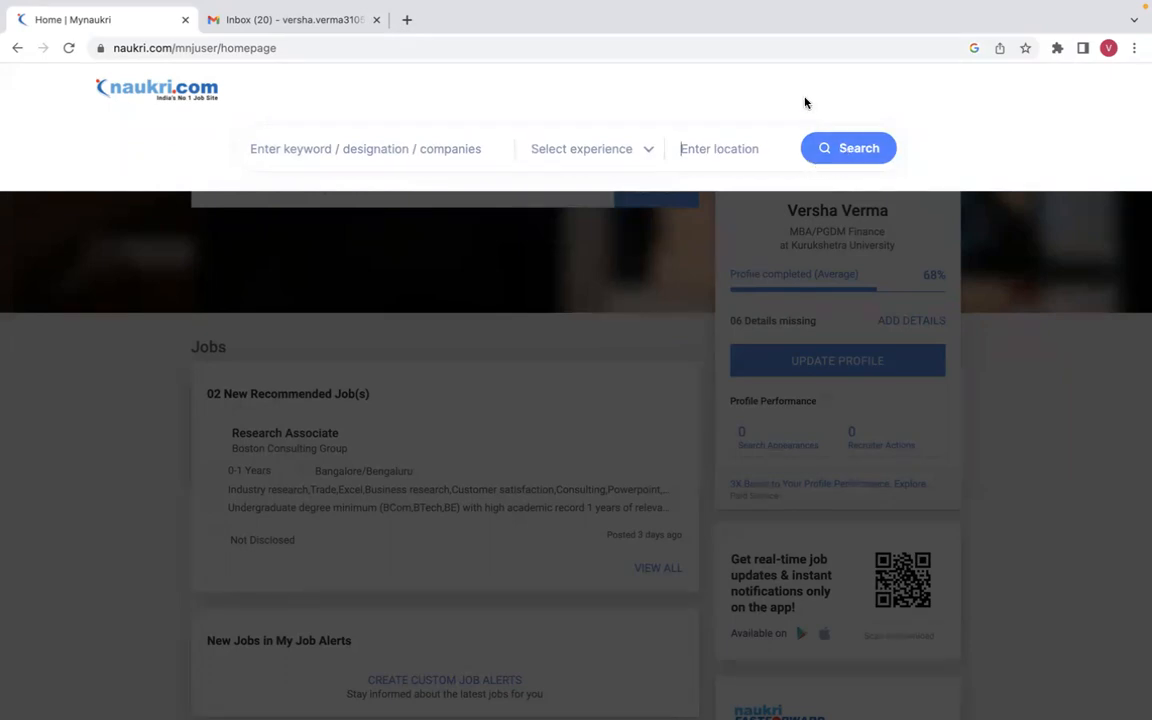
{"action": "left_click", "coordinate": [487, 248]}
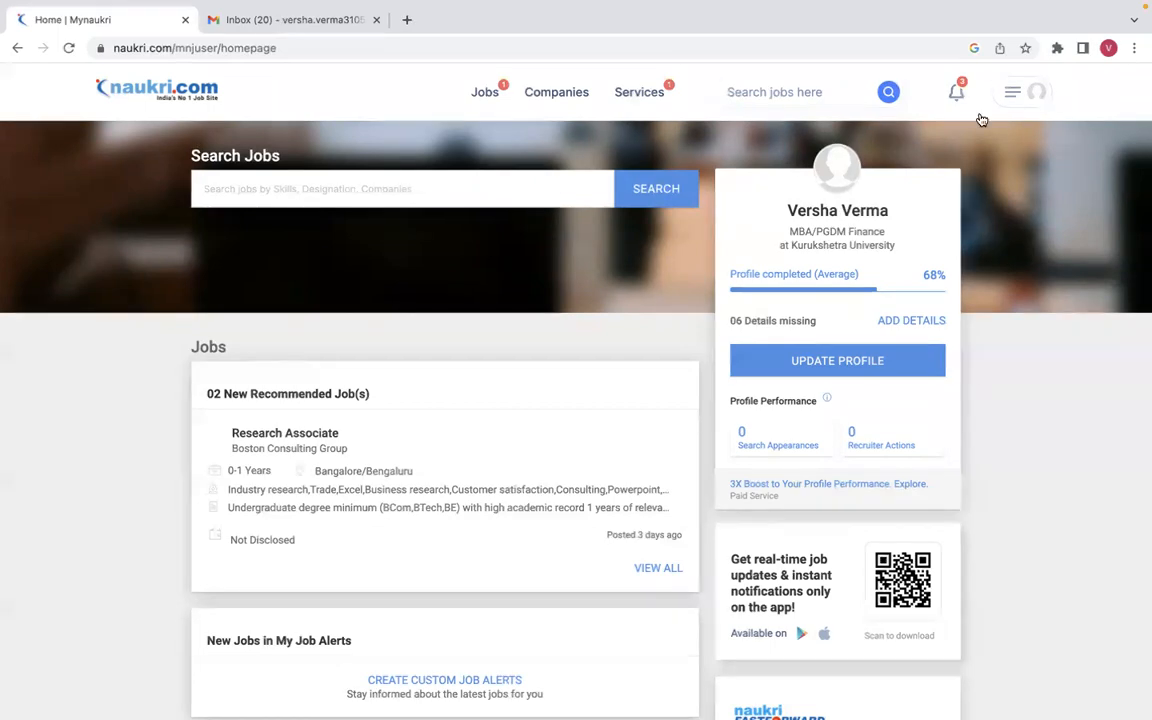
{"action": "mouse_move", "coordinate": [968, 96]}
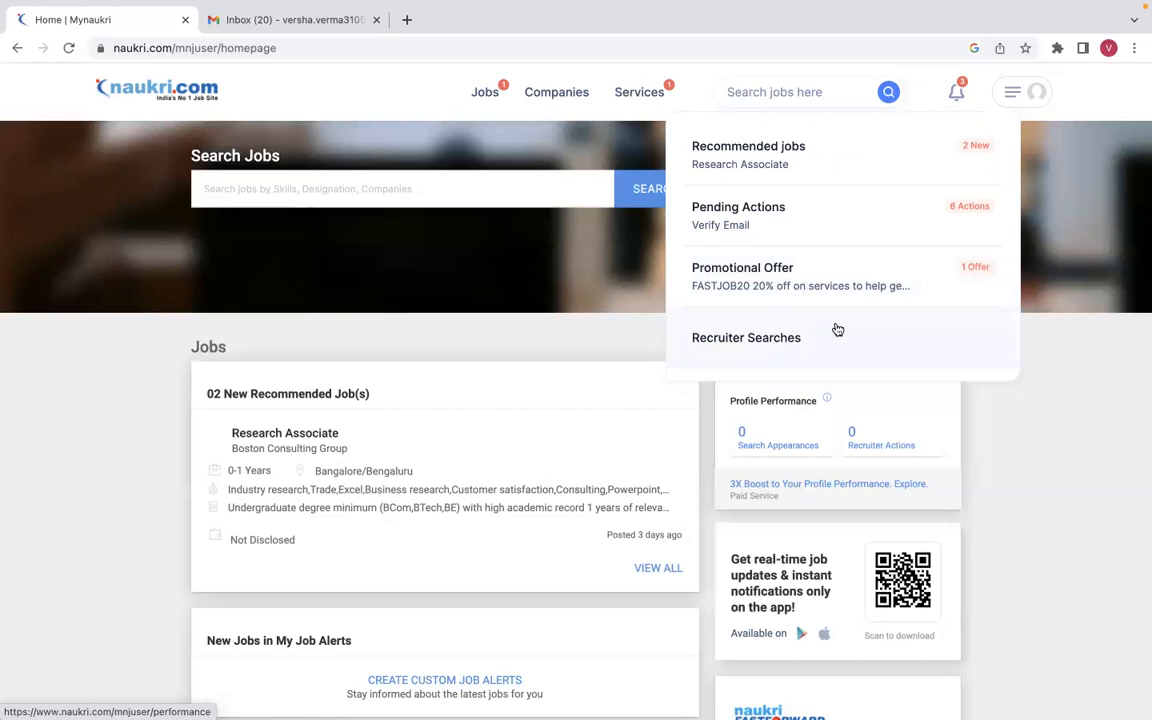
{"action": "left_click", "coordinate": [1035, 94]}
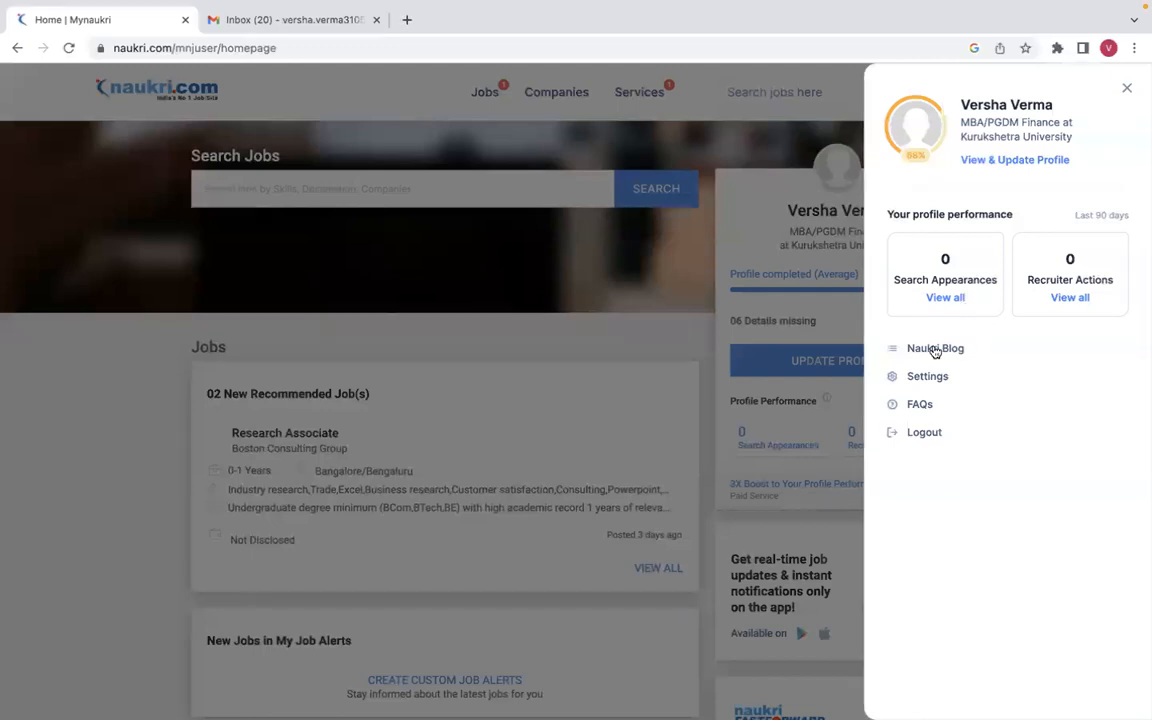
{"action": "left_click", "coordinate": [898, 350]}
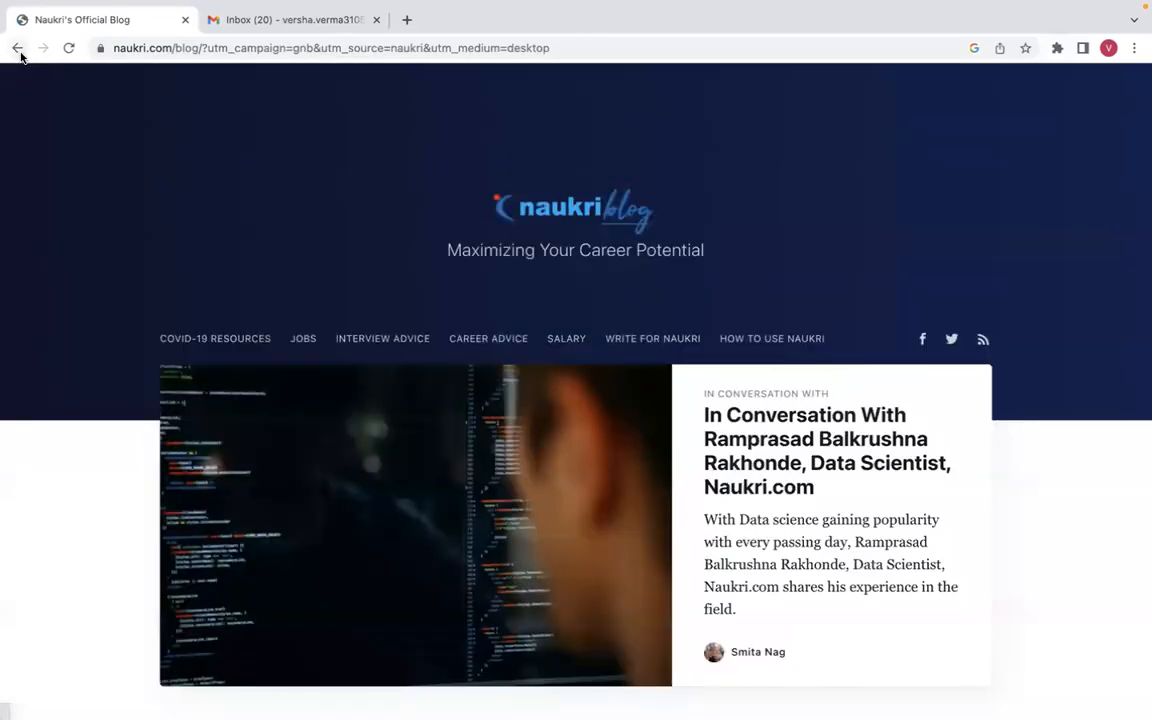
{"action": "left_click", "coordinate": [18, 50]}
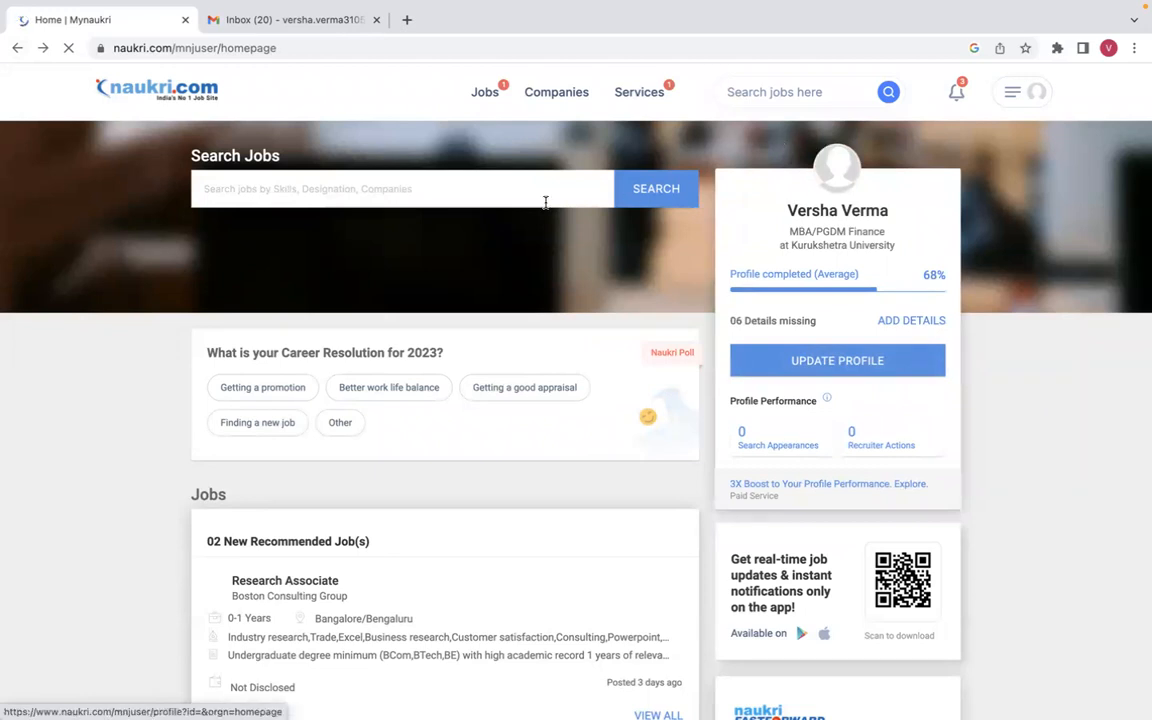
{"action": "mouse_move", "coordinate": [485, 92]}
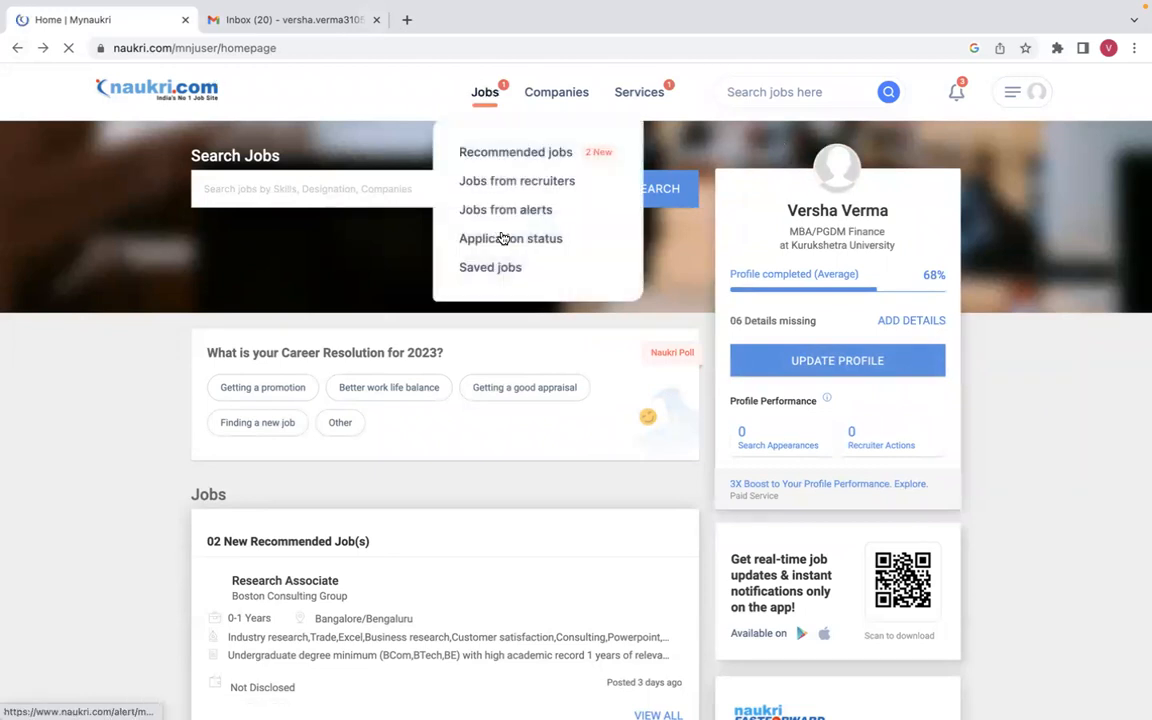
{"action": "left_click", "coordinate": [287, 182]}
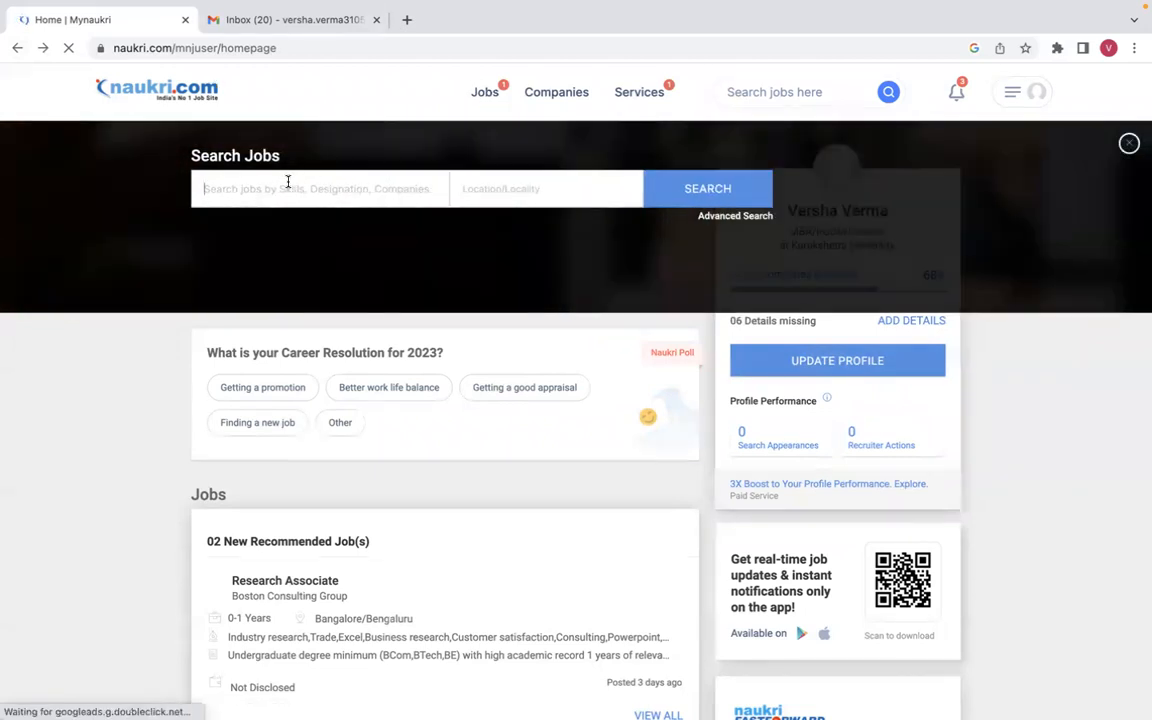
{"action": "mouse_move", "coordinate": [635, 103]}
{"action": "left_click", "coordinate": [331, 182]}
{"action": "left_click", "coordinate": [481, 200]}
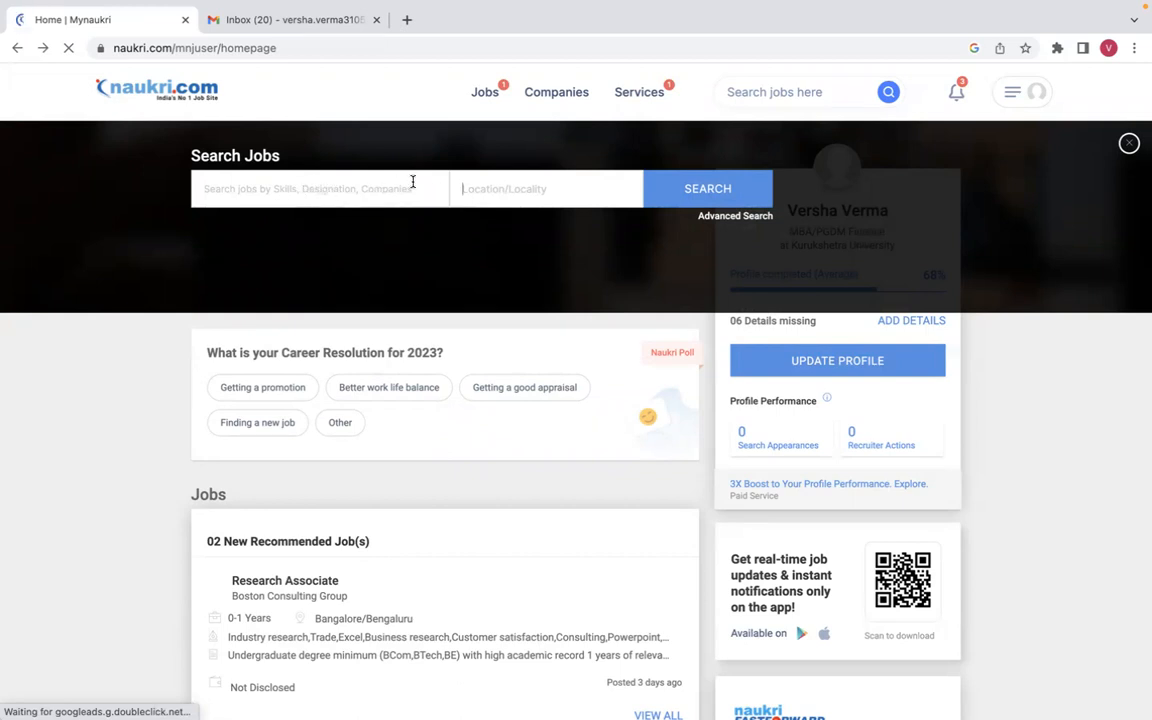
{"action": "left_click", "coordinate": [643, 259]}
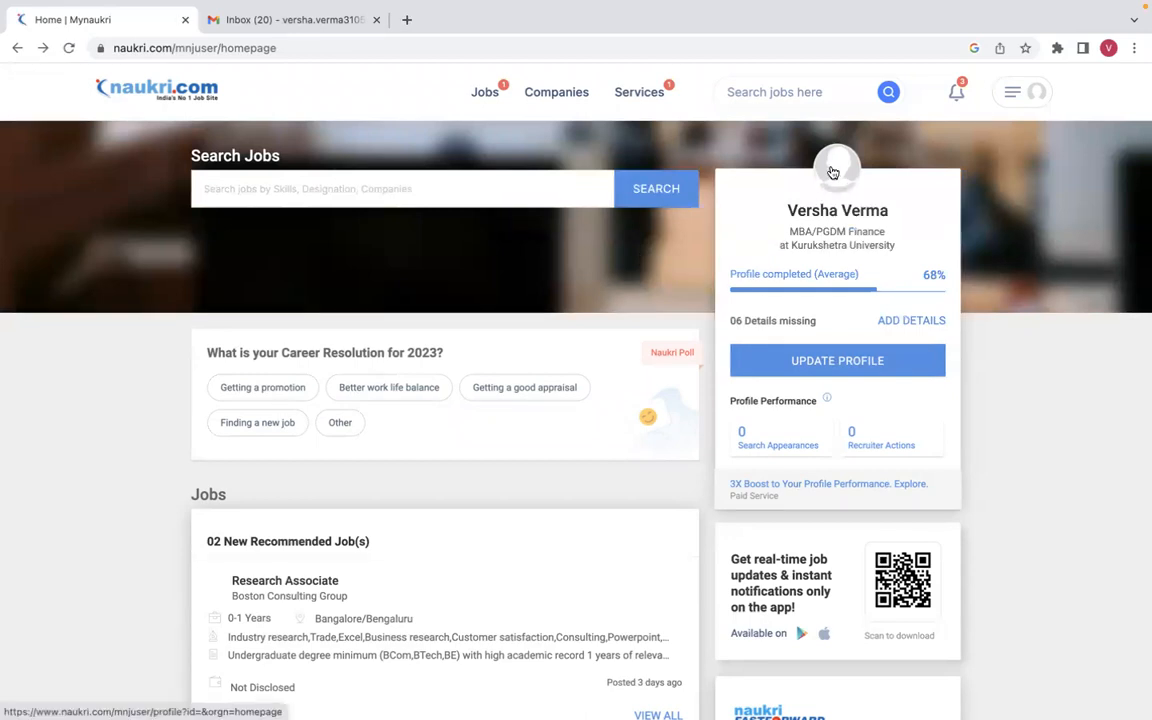
- Open the profile page and browse Desktop > pics for a photo, cancelling without uploading
{"action": "left_click", "coordinate": [830, 372]}
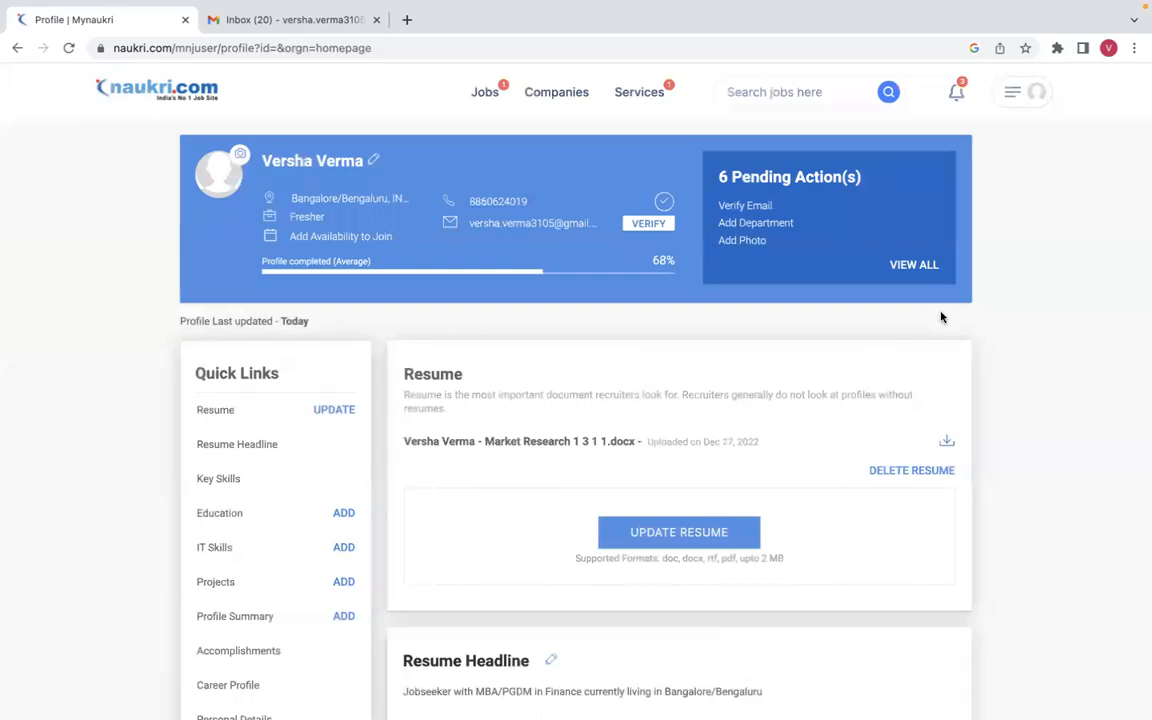
{"action": "left_click", "coordinate": [242, 157]}
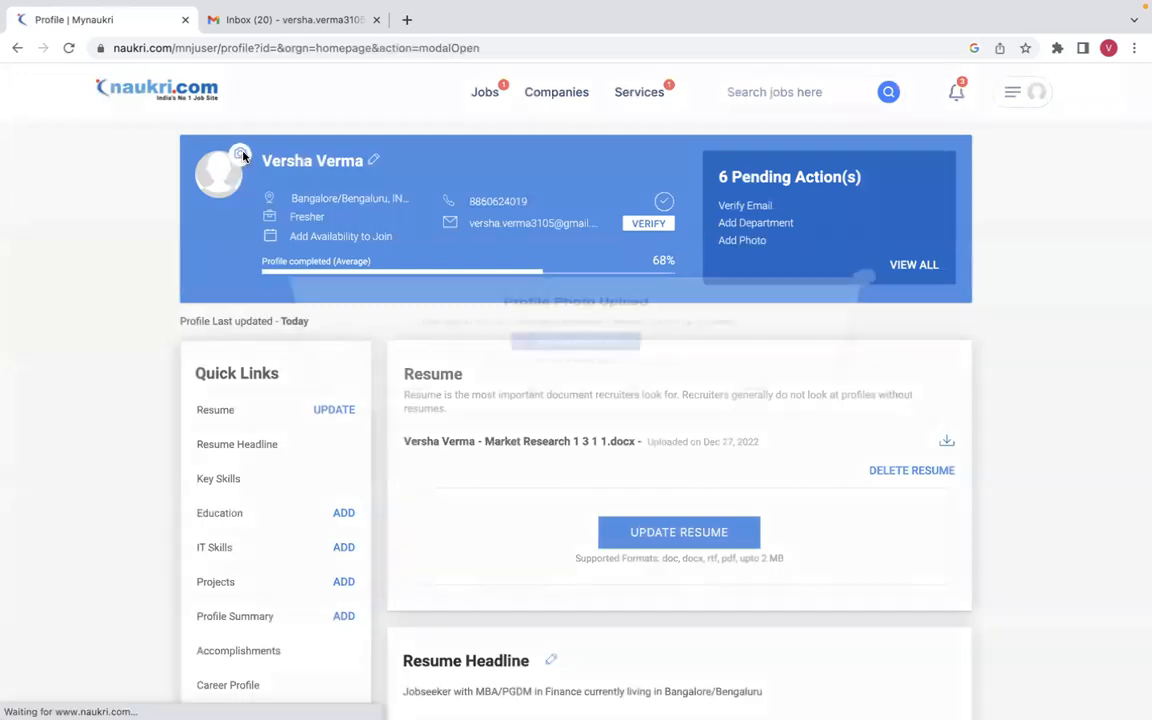
{"action": "left_click", "coordinate": [607, 384]}
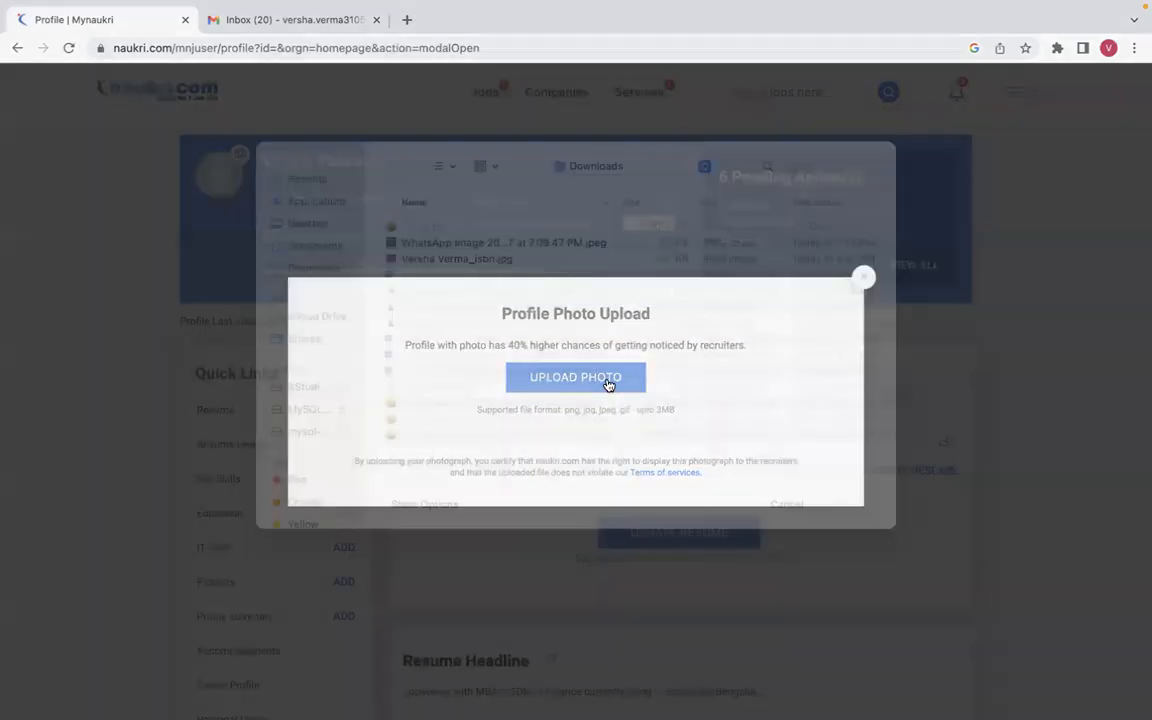
{"action": "left_click", "coordinate": [298, 247]}
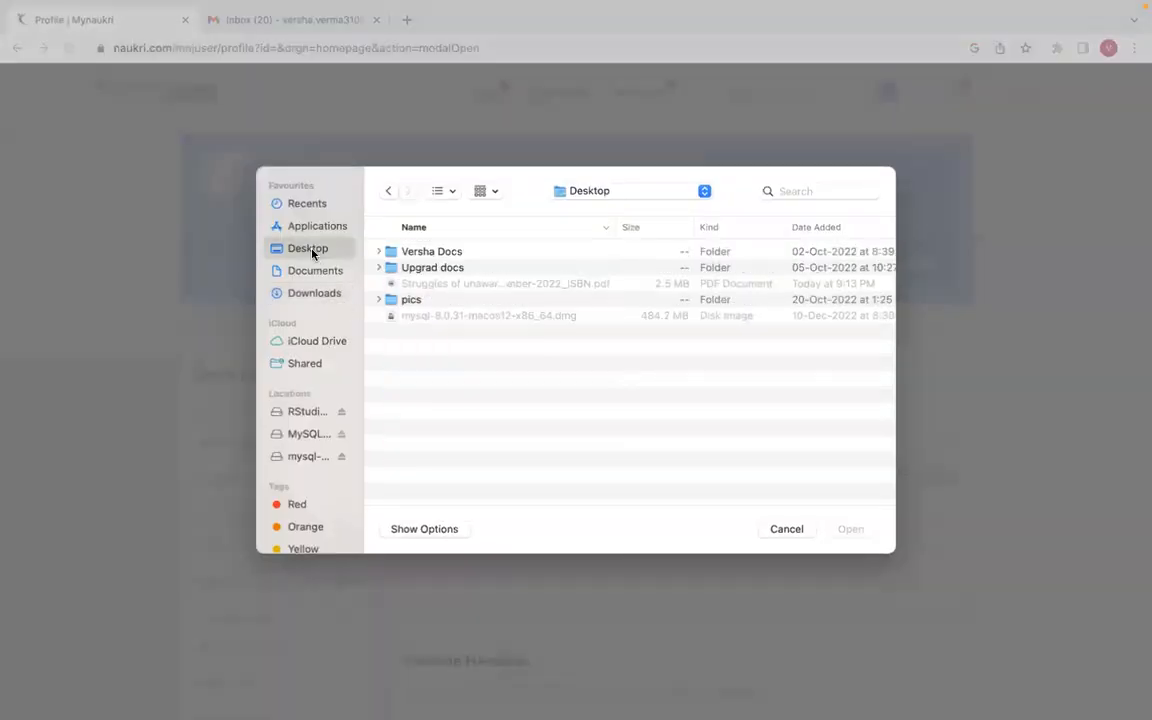
{"action": "left_click", "coordinate": [443, 303]}
{"action": "double_click", "coordinate": [443, 303]}
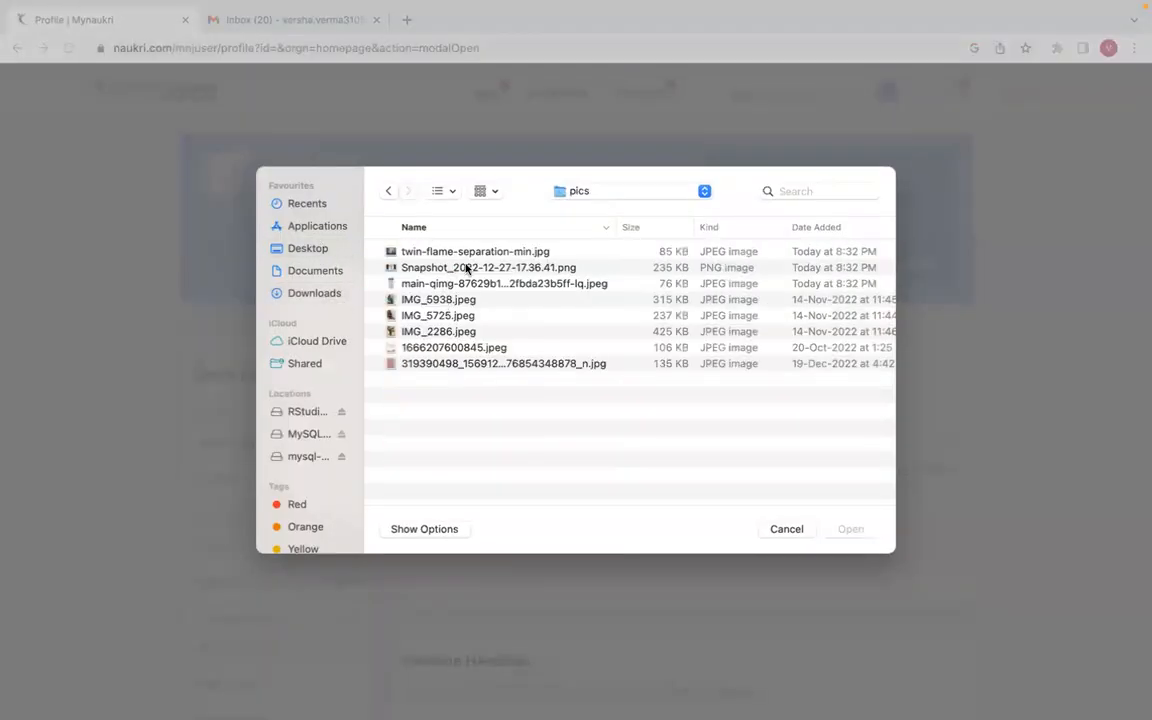
{"action": "left_click", "coordinate": [784, 529]}
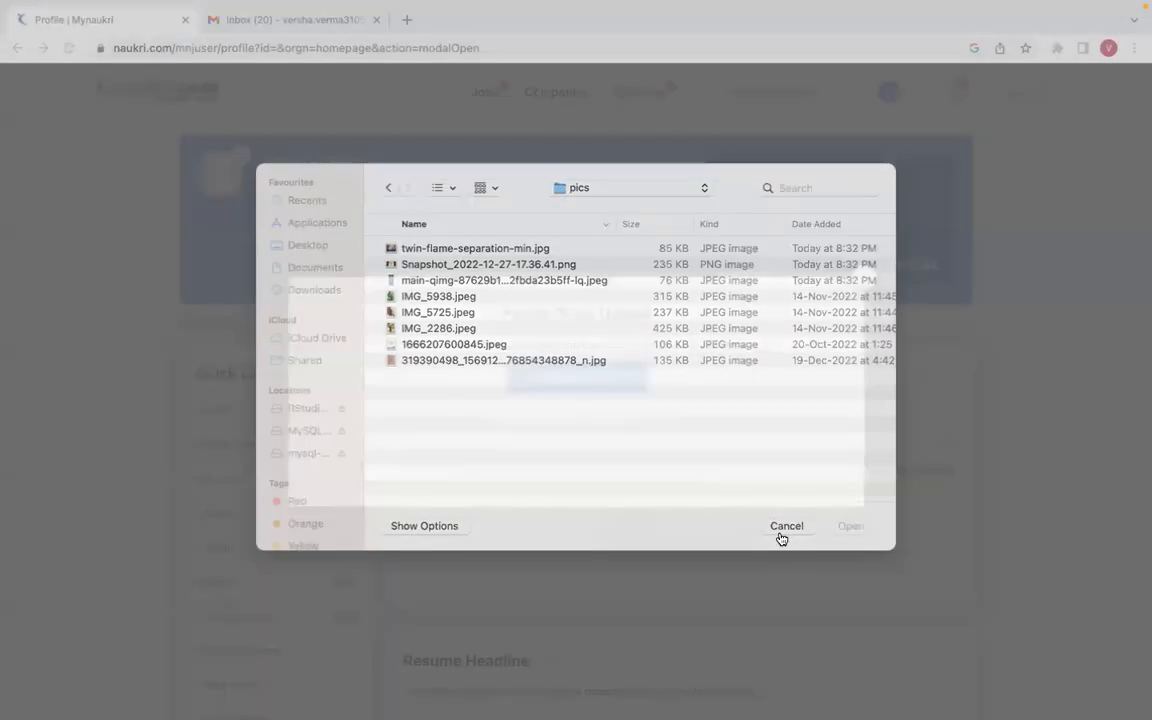
{"action": "left_click", "coordinate": [866, 280]}
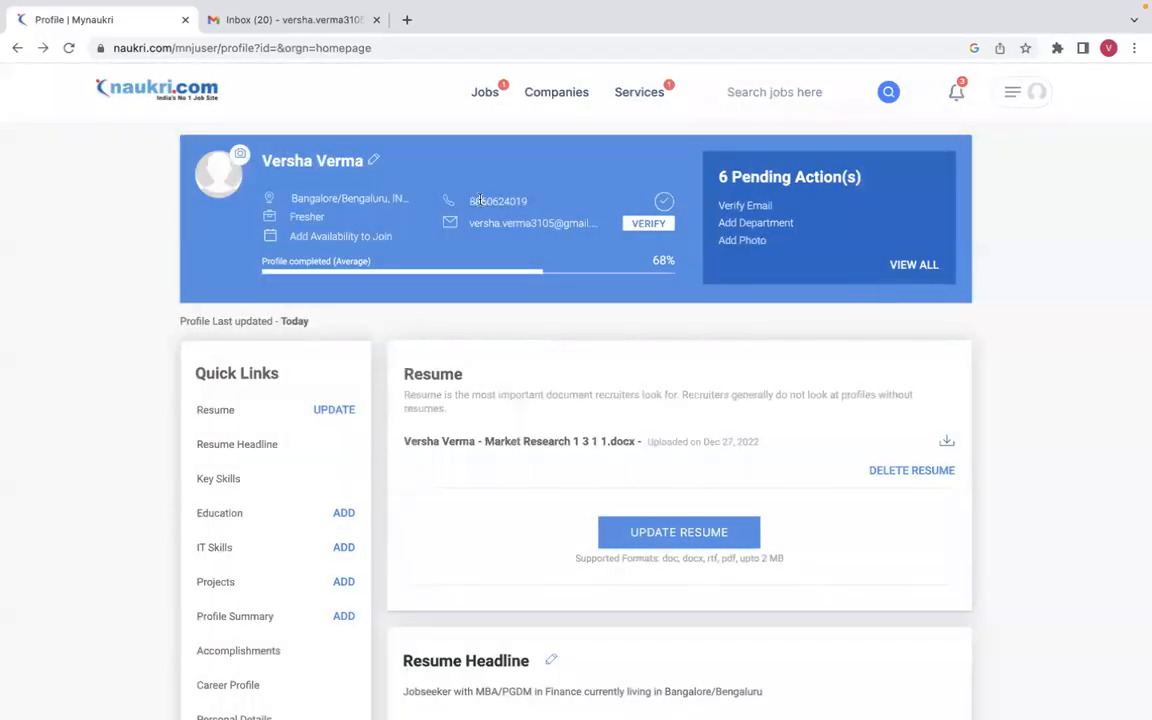
{"action": "left_click", "coordinate": [373, 160]}
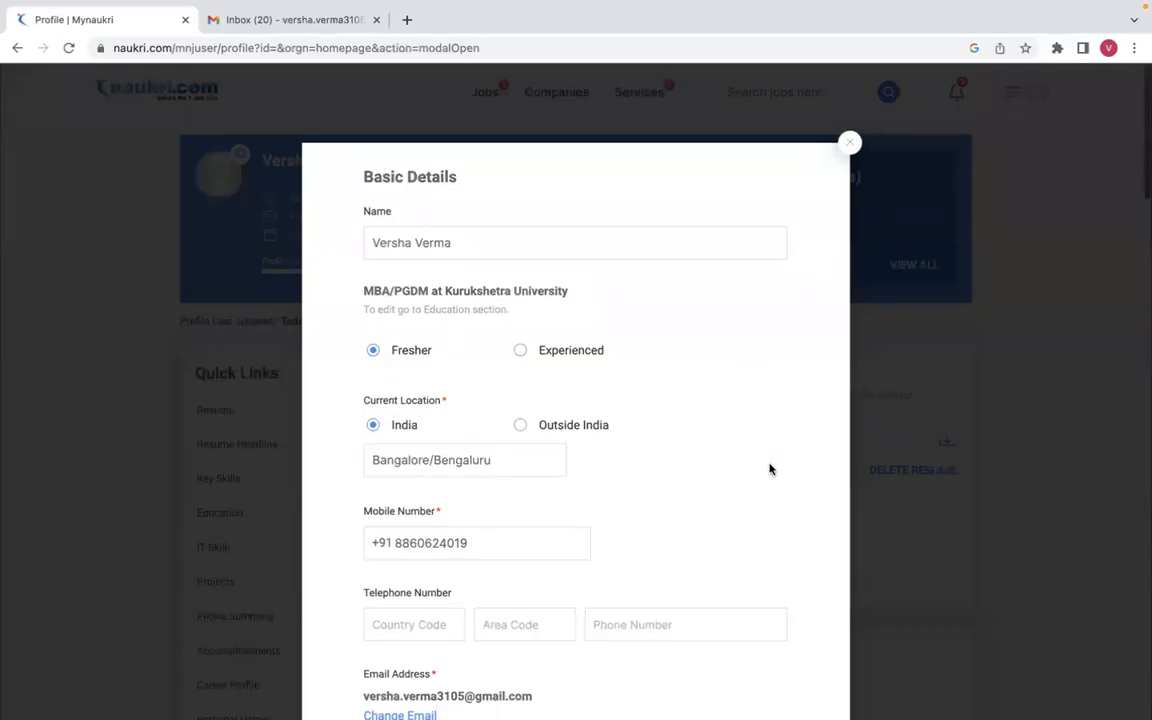
{"action": "scroll", "coordinate": [769, 468], "scroll_direction": "down", "scroll_amount": 1}
{"action": "left_click", "coordinate": [565, 497]}
{"action": "double_click", "coordinate": [565, 497]}
{"action": "key", "text": "BackSpace"}
{"action": "left_click", "coordinate": [848, 117]}
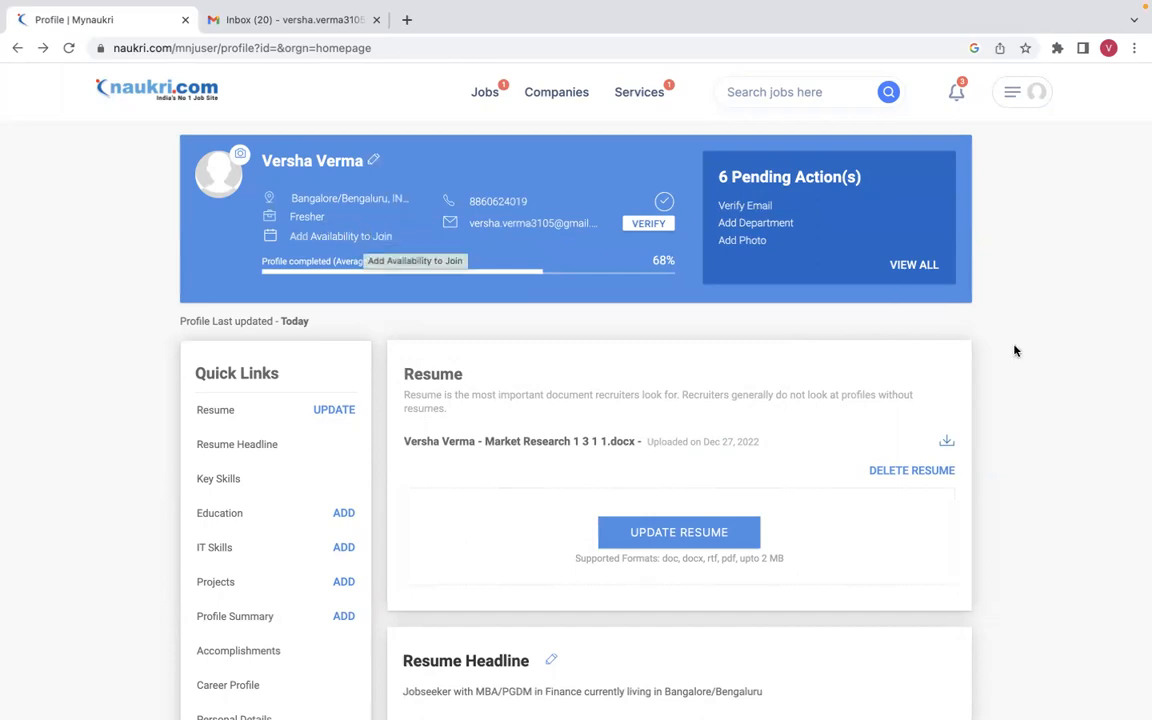
{"action": "scroll", "coordinate": [1014, 350], "scroll_direction": "down", "scroll_amount": 3}
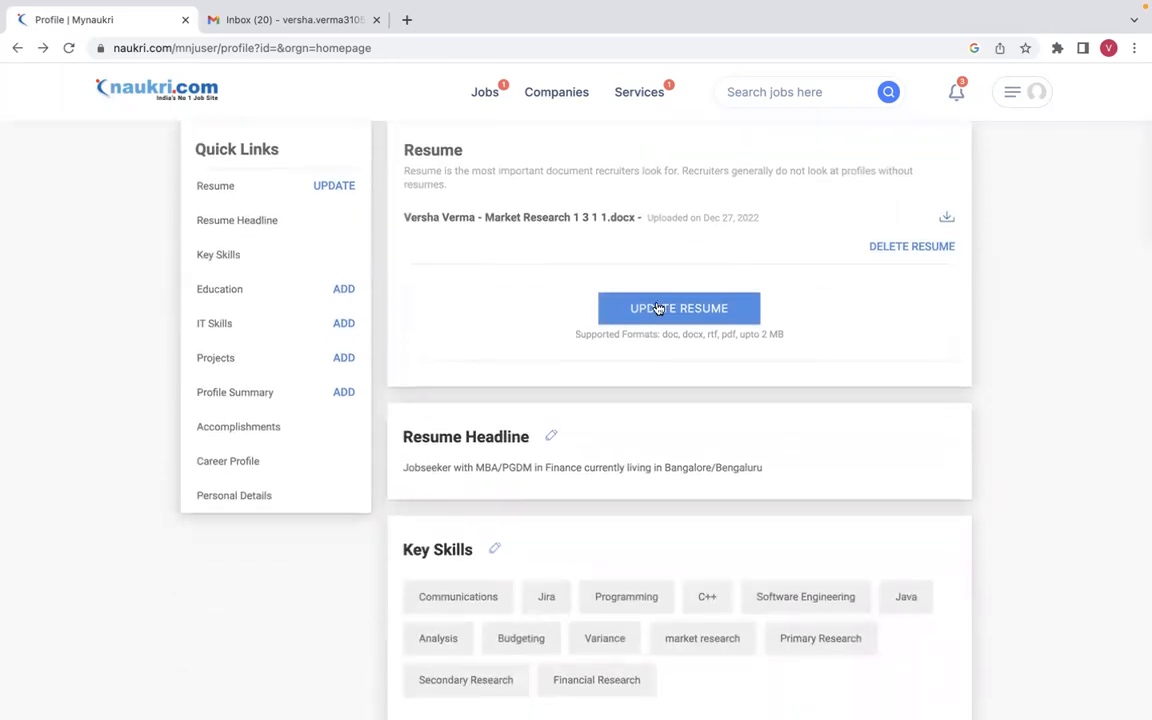
{"action": "left_click", "coordinate": [658, 309]}
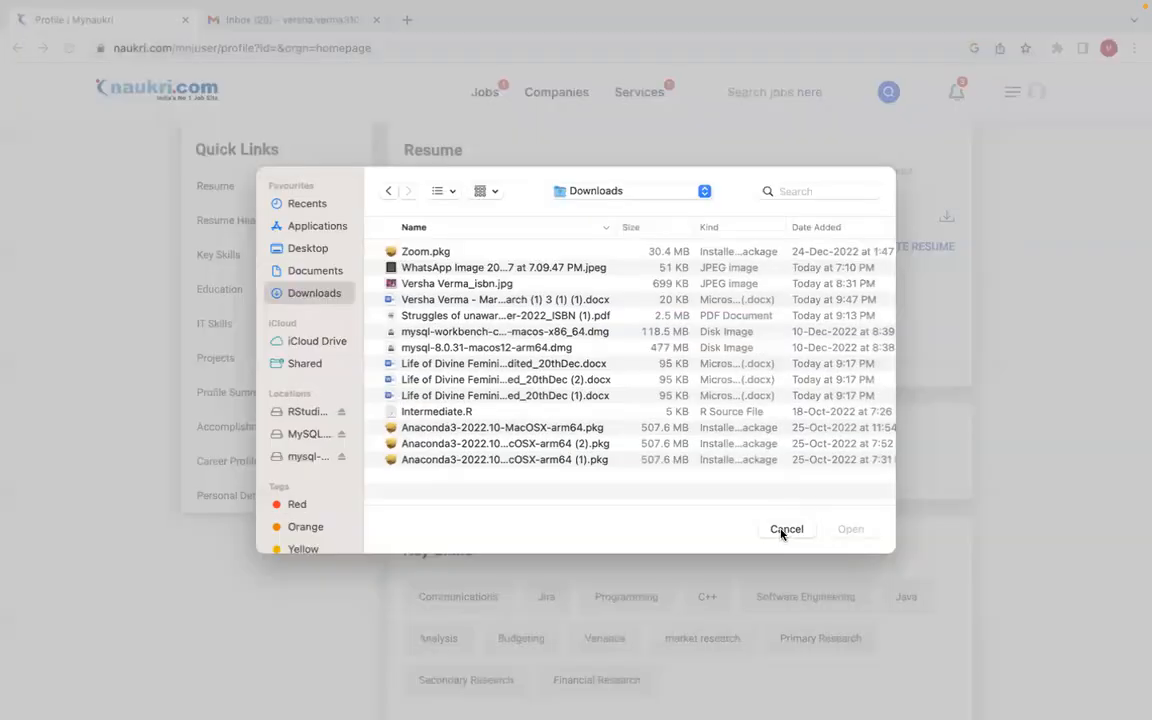
{"action": "key", "text": "Escape"}
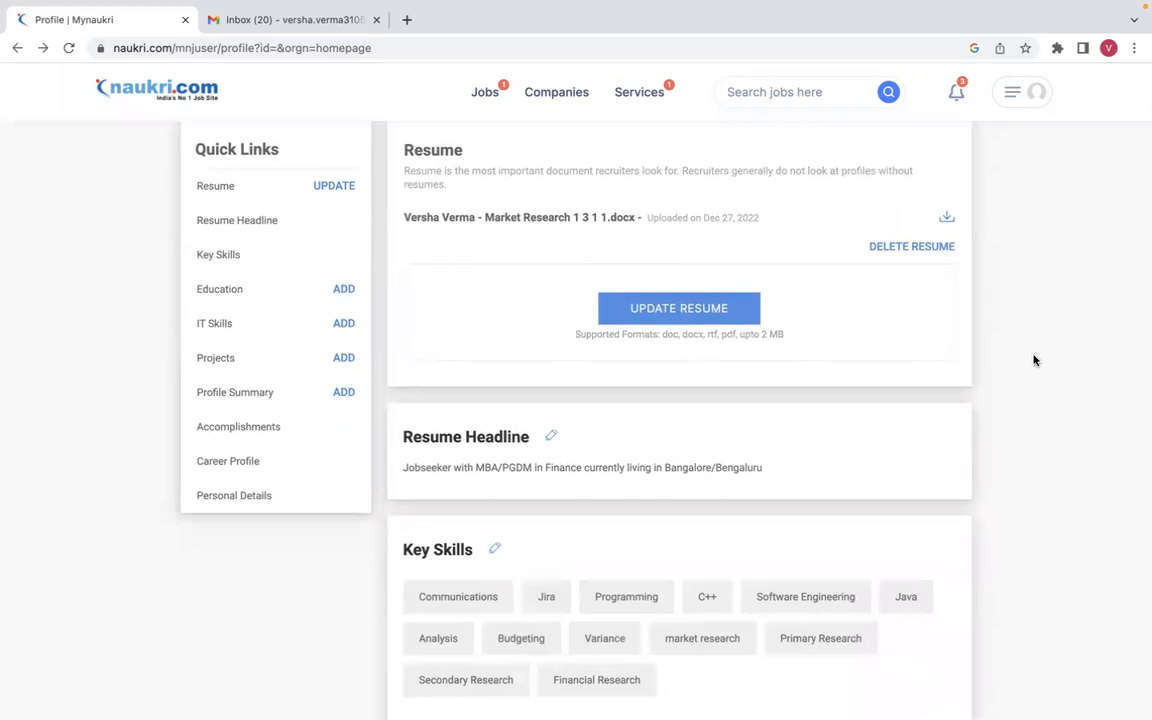
- Open the Add Employment form, try the Skills used and Job Profile fields, then discard it empty
{"action": "scroll", "coordinate": [1034, 360], "scroll_direction": "down", "scroll_amount": 5}
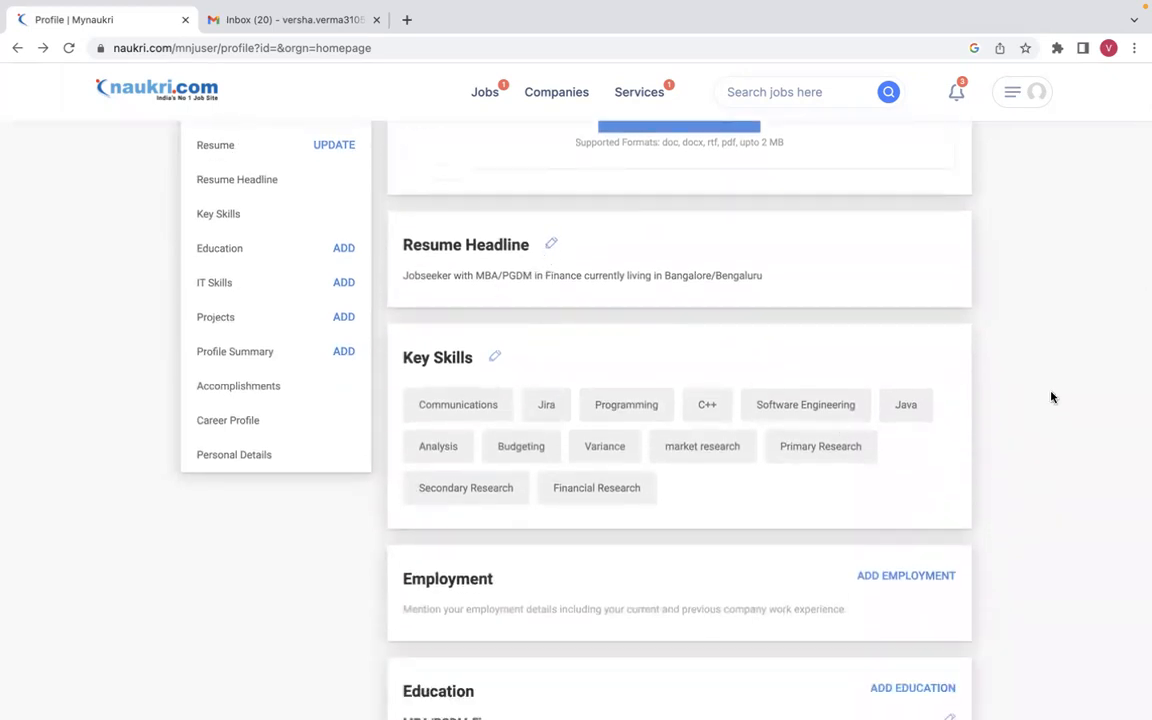
{"action": "scroll", "coordinate": [1051, 397], "scroll_direction": "down", "scroll_amount": 1}
{"action": "scroll", "coordinate": [1051, 397], "scroll_direction": "down", "scroll_amount": 6}
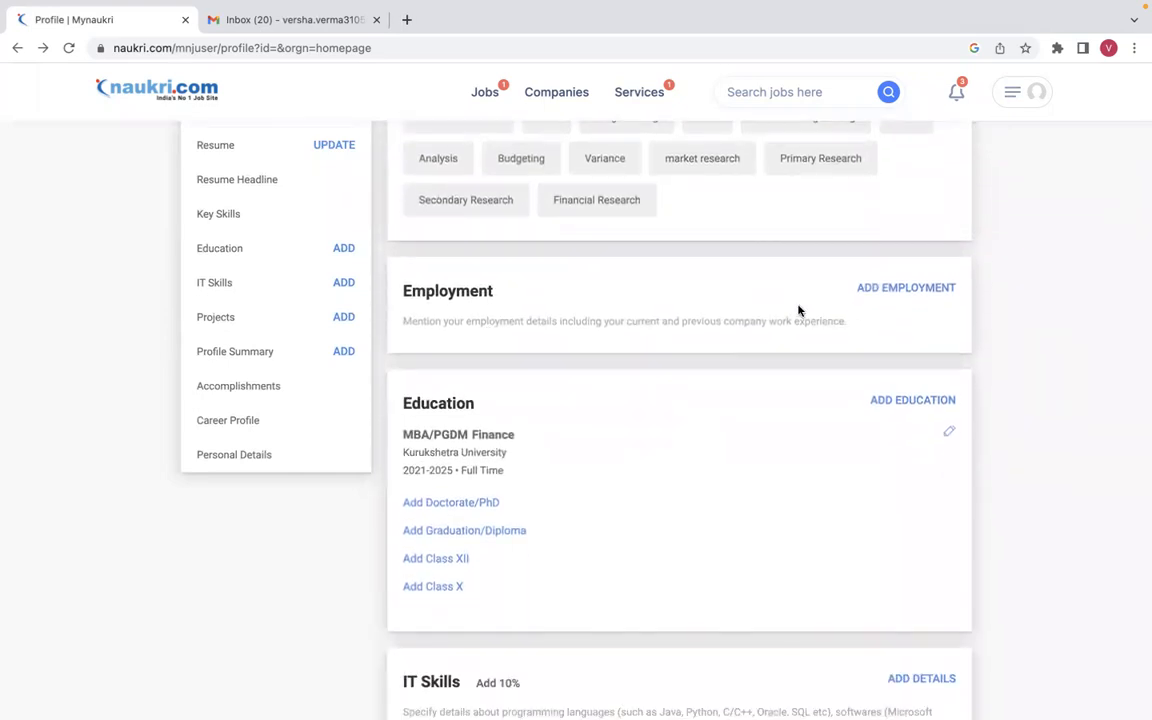
{"action": "left_click", "coordinate": [887, 289]}
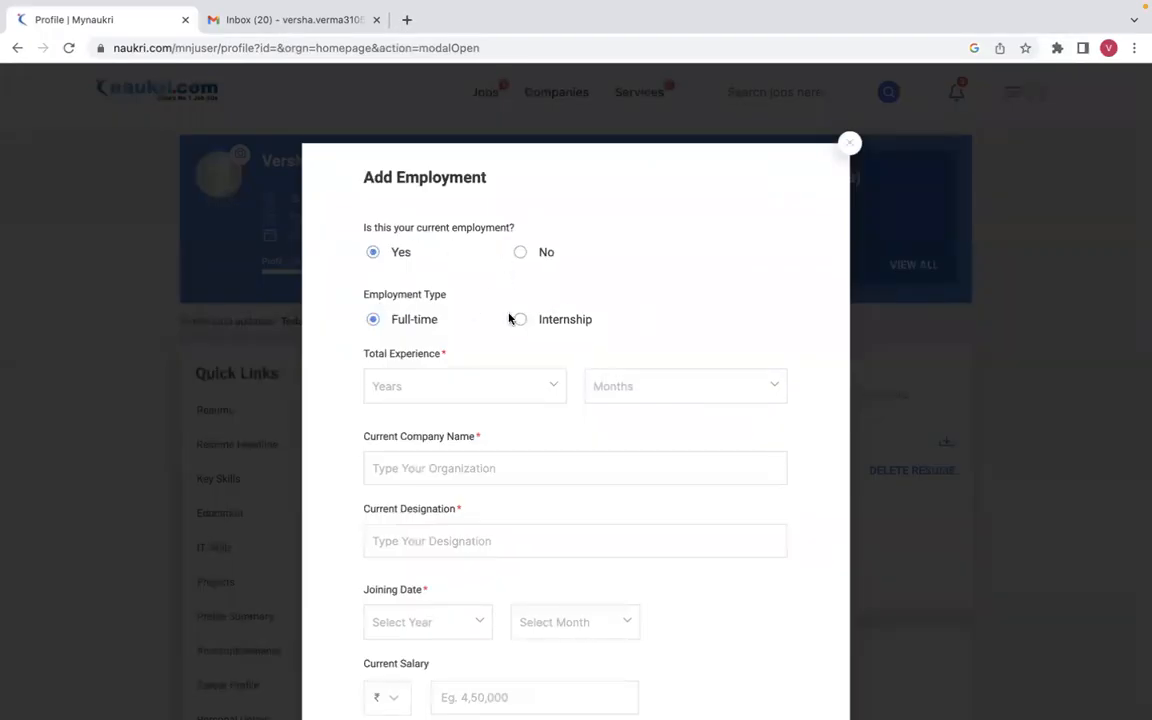
{"action": "scroll", "coordinate": [820, 470], "scroll_direction": "down", "scroll_amount": 2}
{"action": "scroll", "coordinate": [821, 470], "scroll_direction": "down", "scroll_amount": 5}
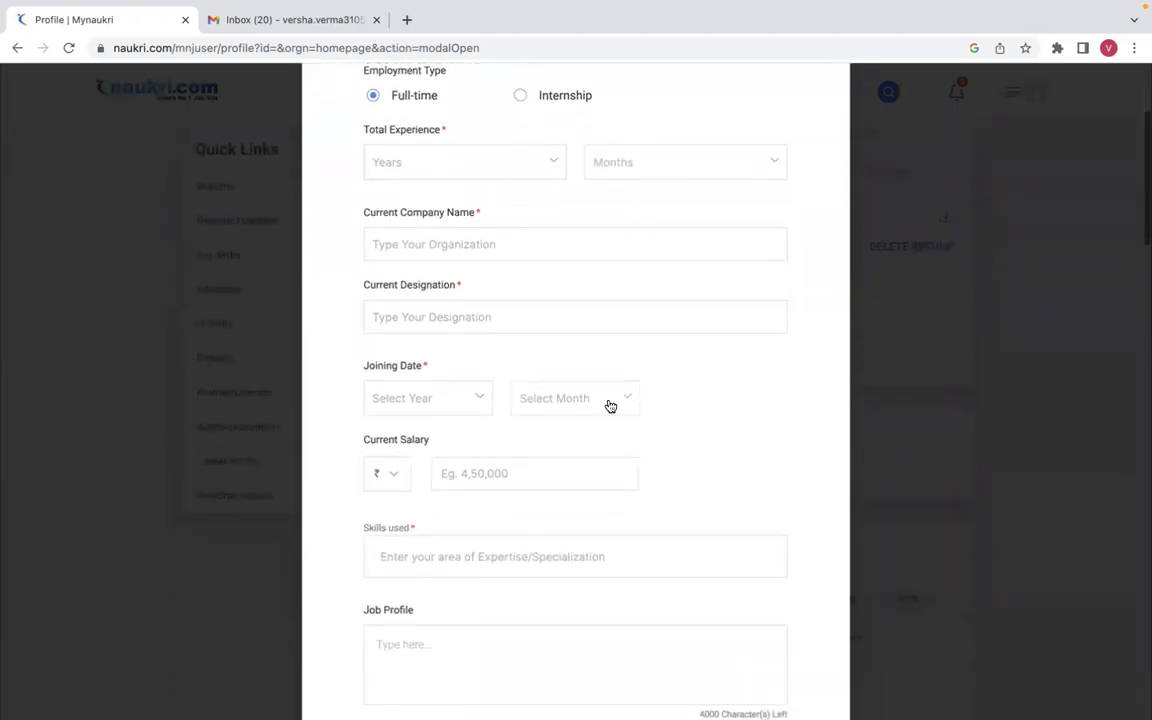
{"action": "scroll", "coordinate": [689, 404], "scroll_direction": "down", "scroll_amount": 1}
{"action": "scroll", "coordinate": [690, 405], "scroll_direction": "down", "scroll_amount": 4}
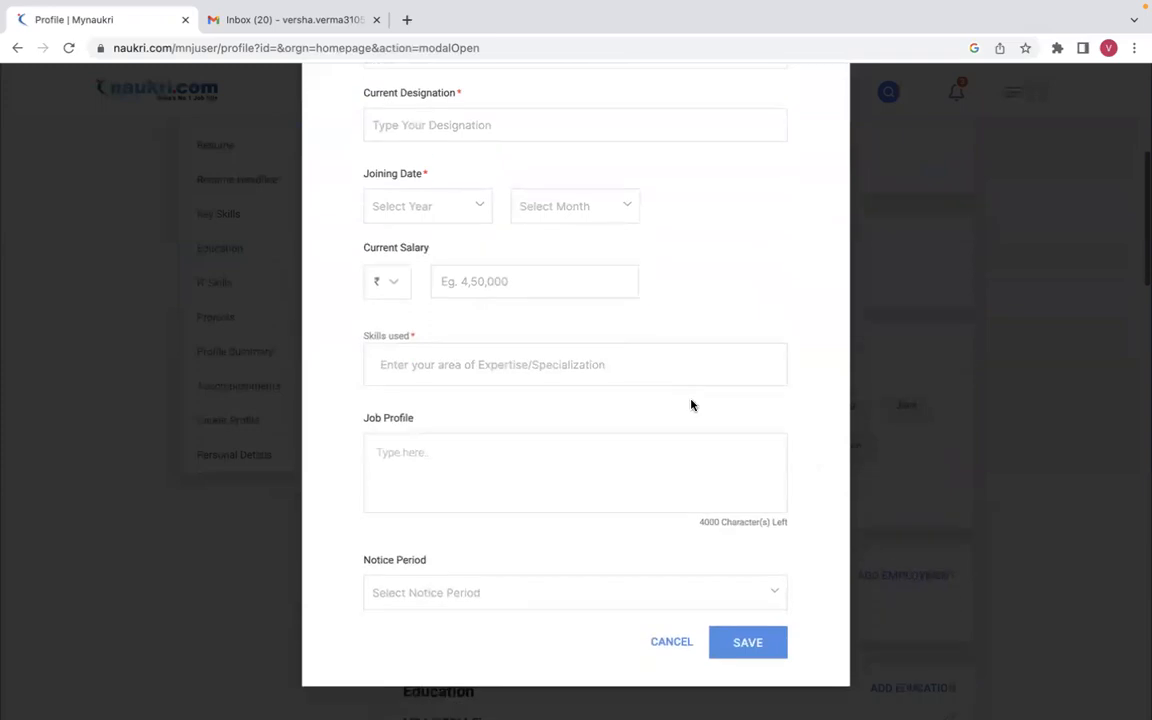
{"action": "left_click", "coordinate": [641, 368]}
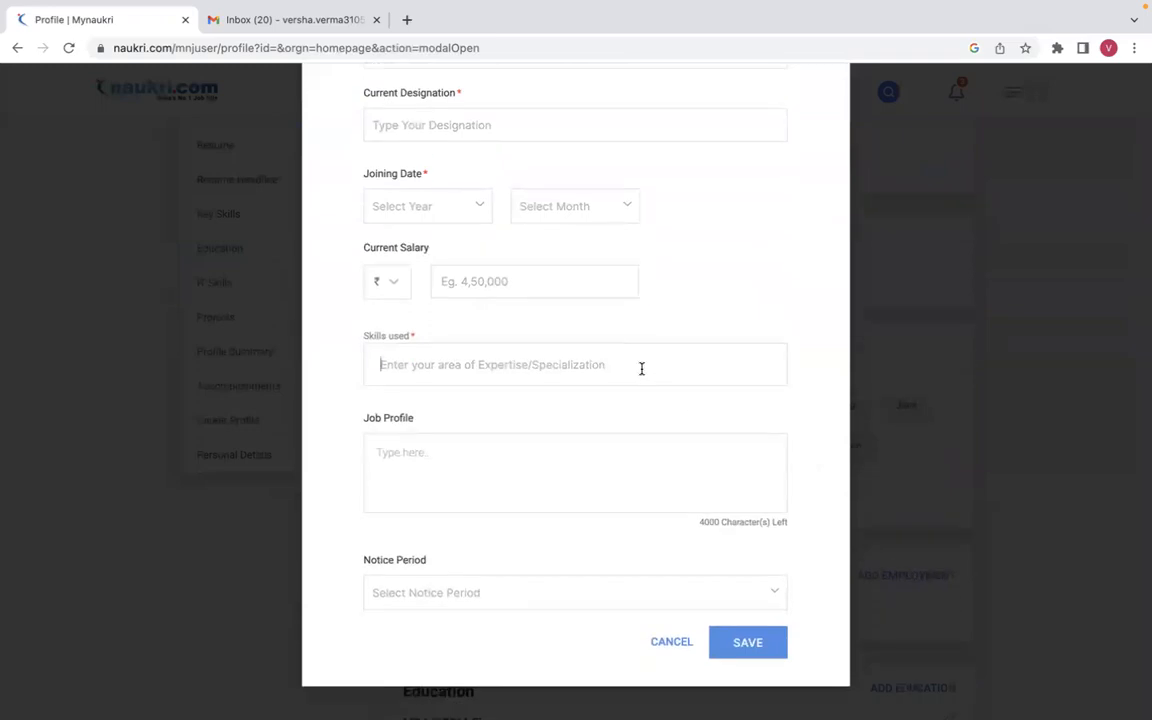
{"action": "left_click", "coordinate": [641, 368]}
{"action": "left_click", "coordinate": [502, 474]}
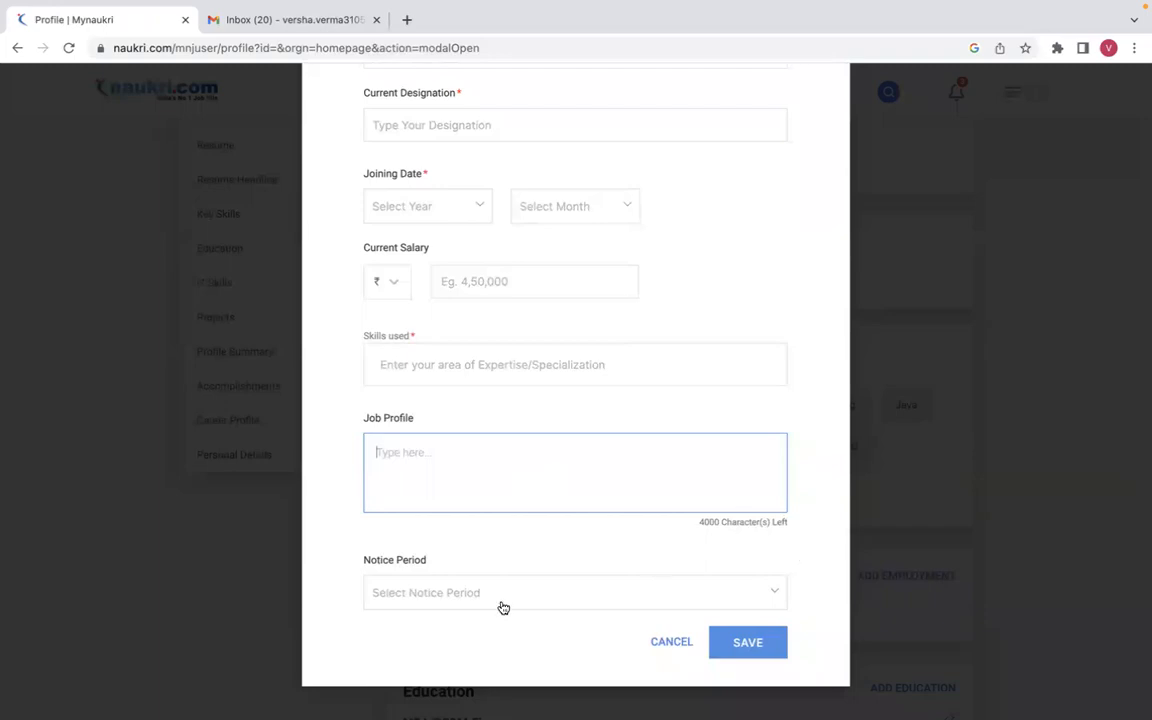
{"action": "left_click", "coordinate": [661, 652]}
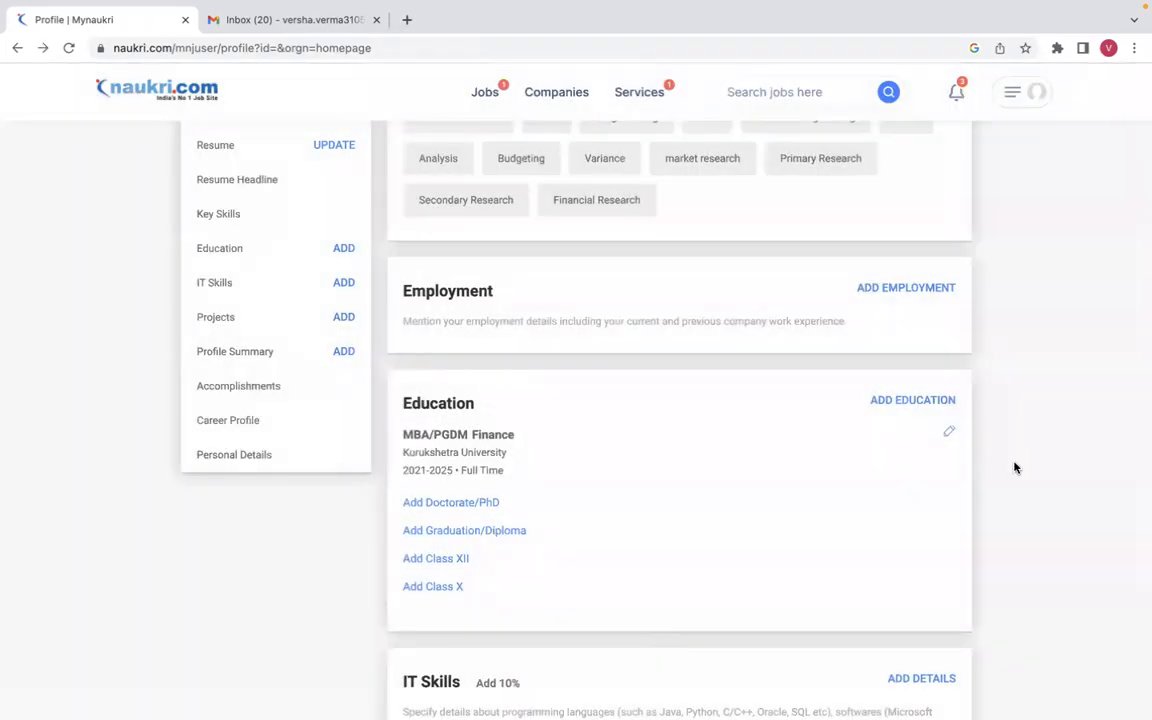
- Scroll past Education, IT Skills, Projects and Profile Summary to the empty Accomplishments section
{"action": "scroll", "coordinate": [1014, 467], "scroll_direction": "down", "scroll_amount": 1}
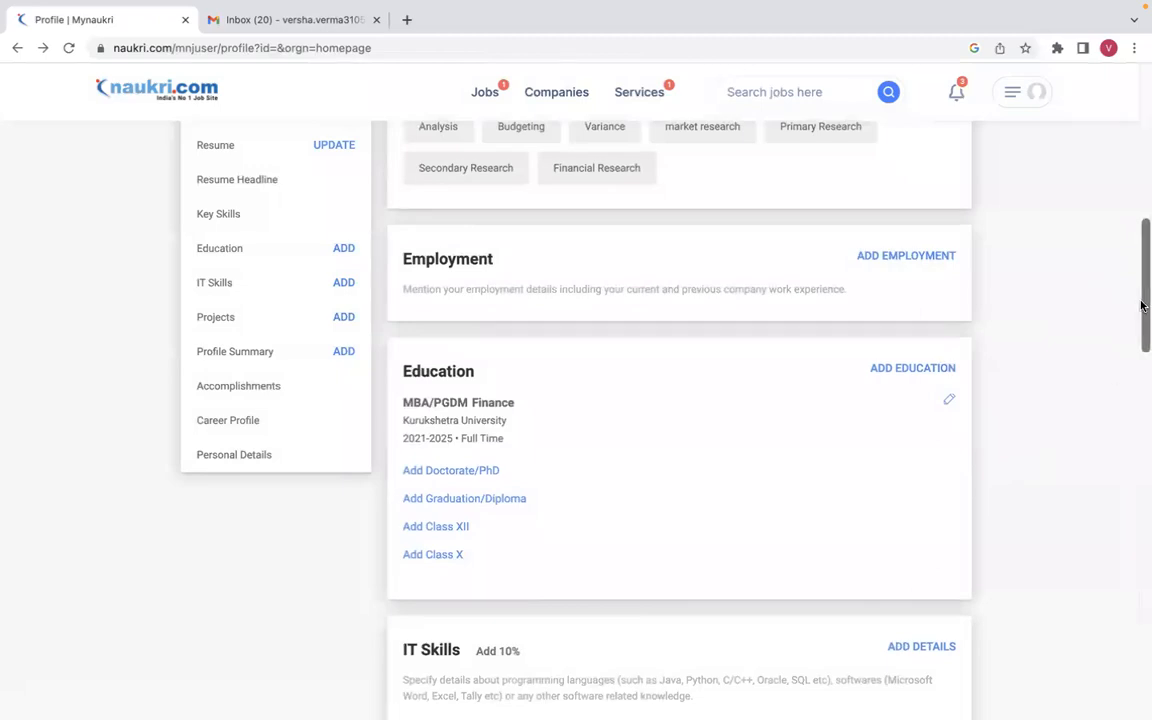
{"action": "scroll", "coordinate": [1143, 305], "scroll_direction": "down", "scroll_amount": 3}
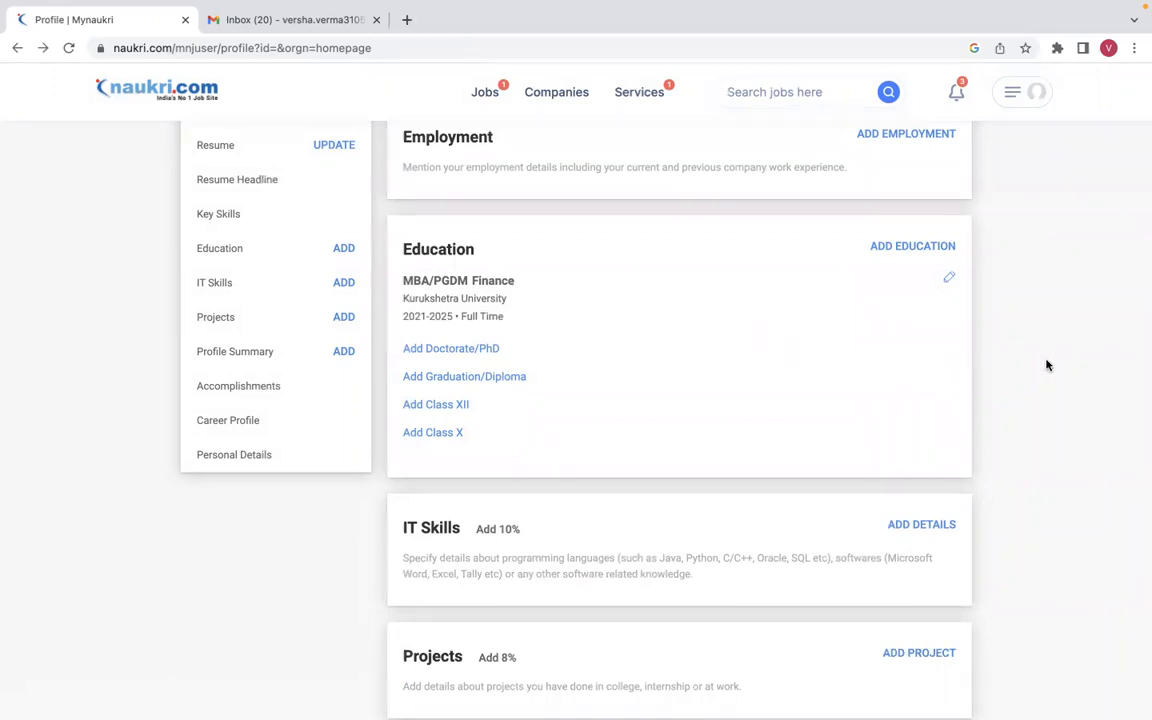
{"action": "scroll", "coordinate": [1047, 365], "scroll_direction": "down", "scroll_amount": 2}
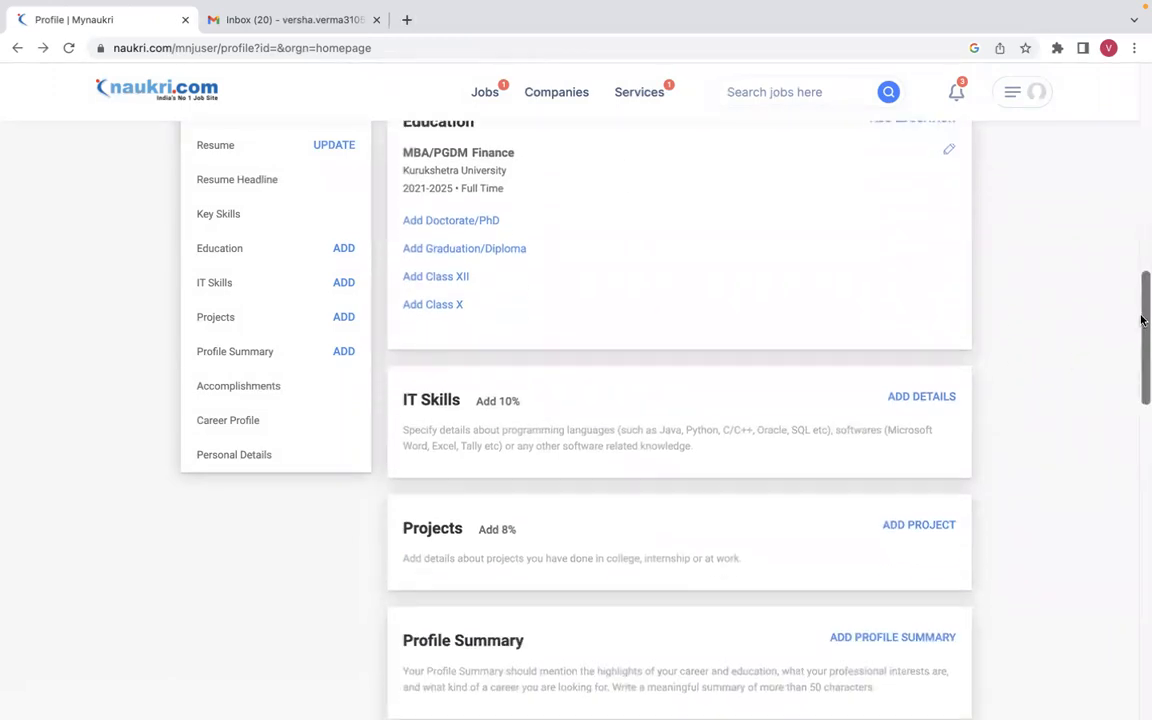
{"action": "left_click_drag", "start_coordinate": [1143, 322], "coordinate": [1143, 376]}
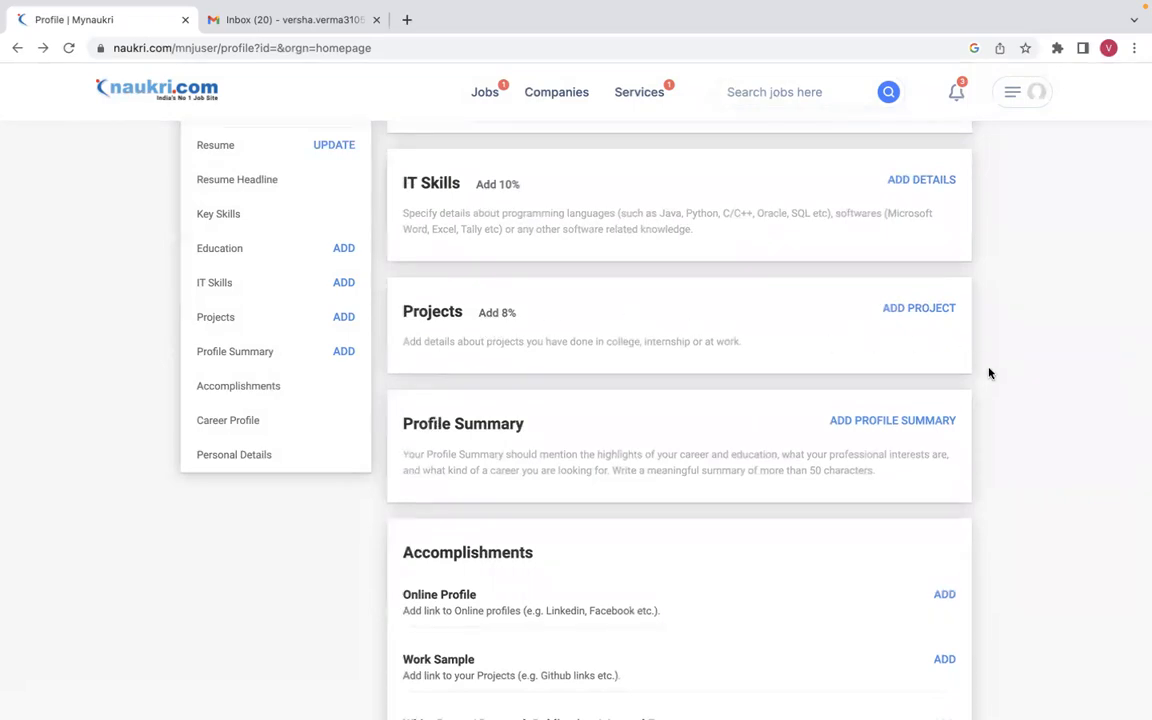
{"action": "scroll", "coordinate": [993, 383], "scroll_direction": "down", "scroll_amount": 2}
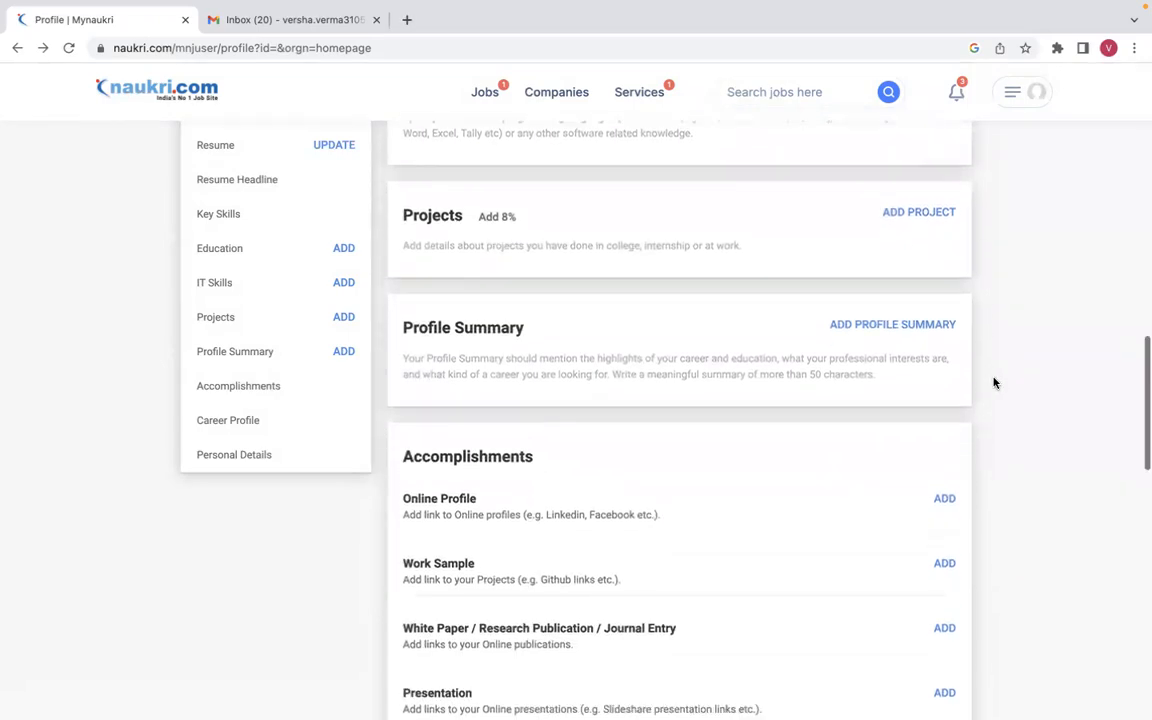
{"action": "scroll", "coordinate": [1141, 366], "scroll_direction": "down", "scroll_amount": 2}
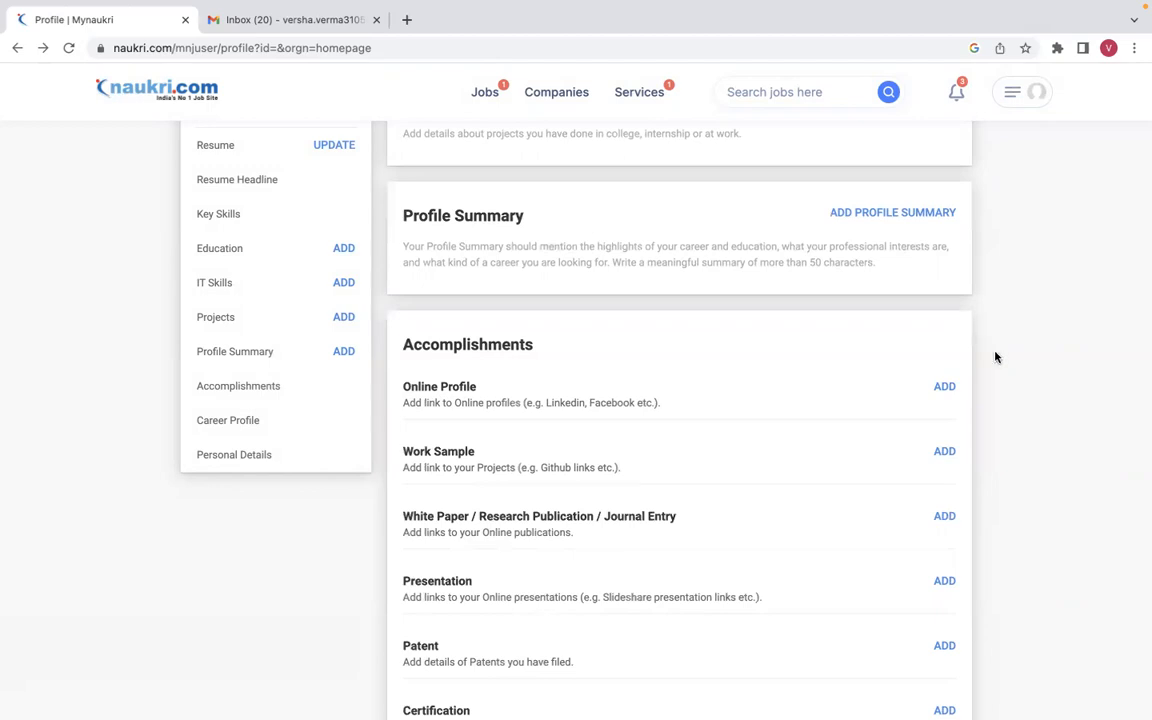
{"action": "scroll", "coordinate": [1003, 364], "scroll_direction": "down", "scroll_amount": 2}
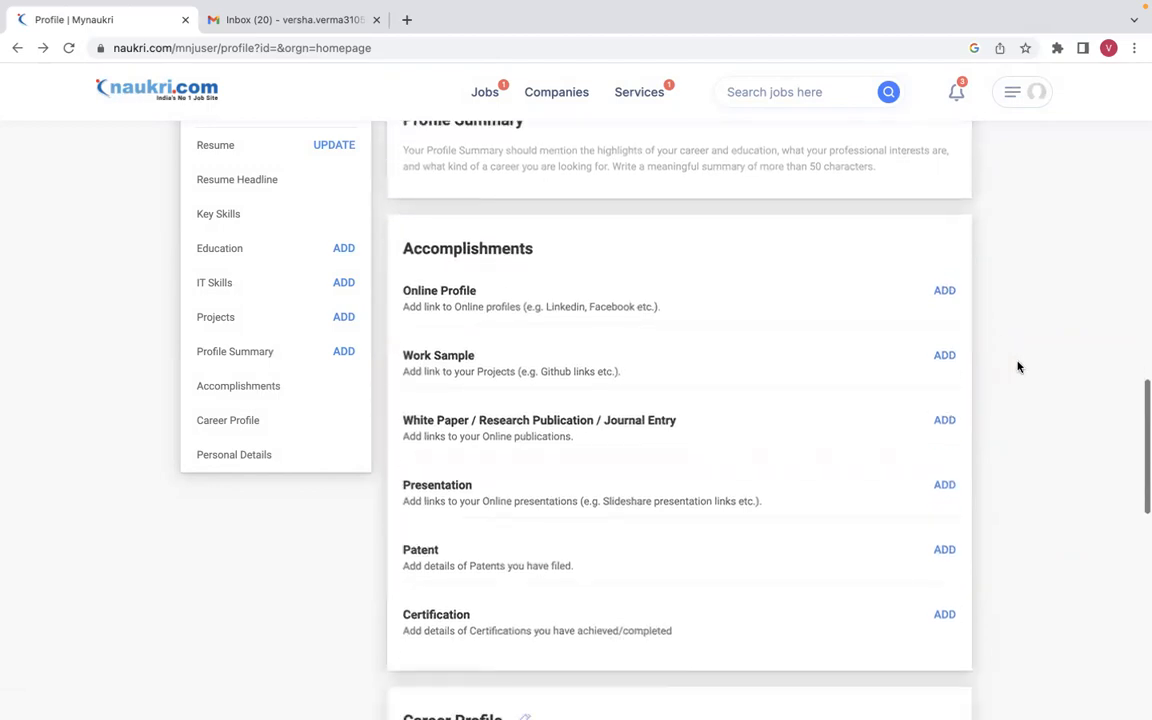
{"action": "left_click_drag", "start_coordinate": [1143, 428], "coordinate": [1143, 452]}
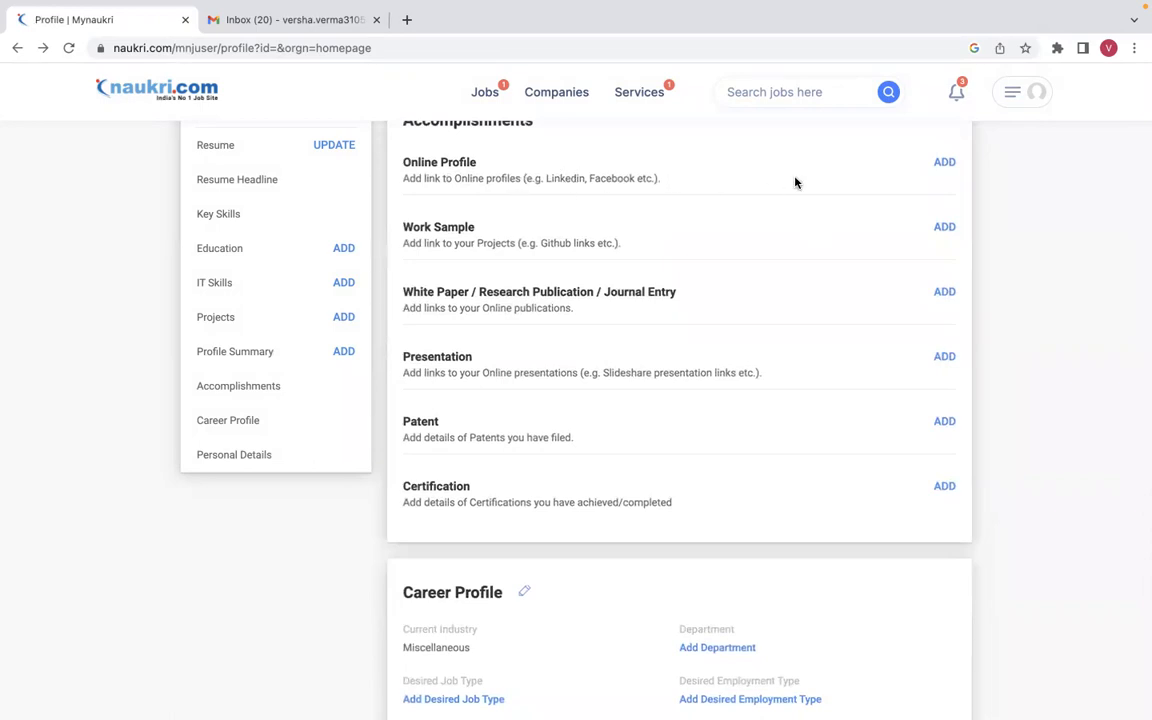
{"action": "left_click", "coordinate": [943, 163]}
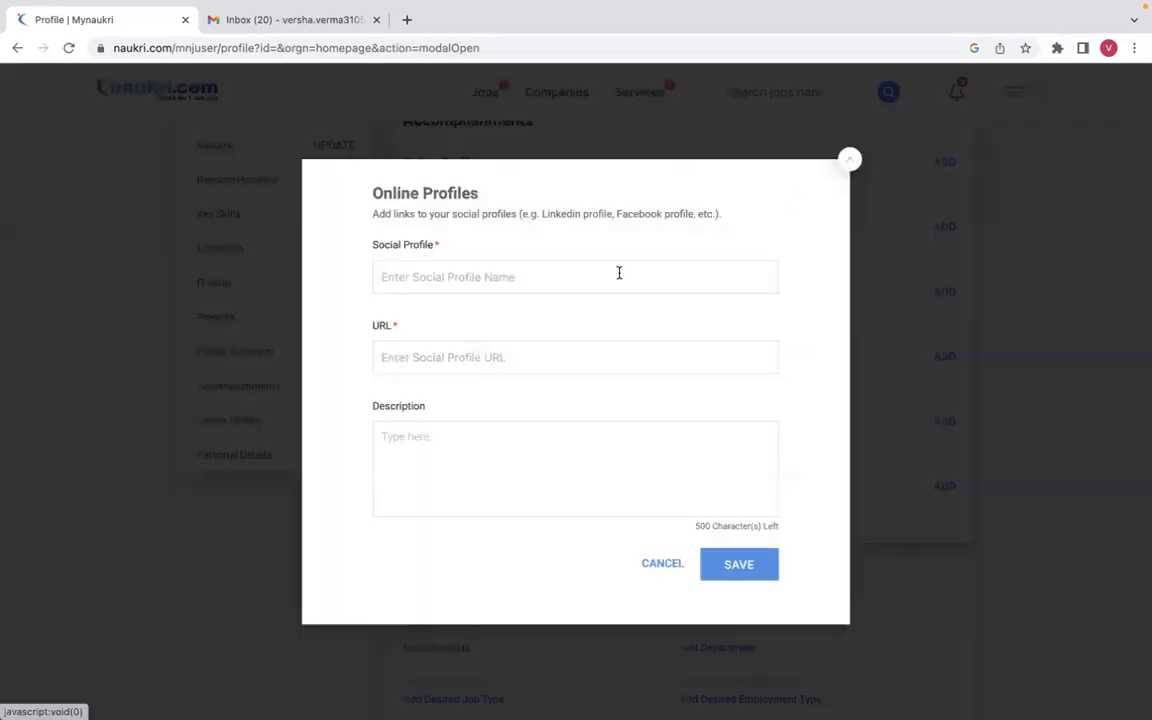
{"action": "left_click", "coordinate": [849, 159]}
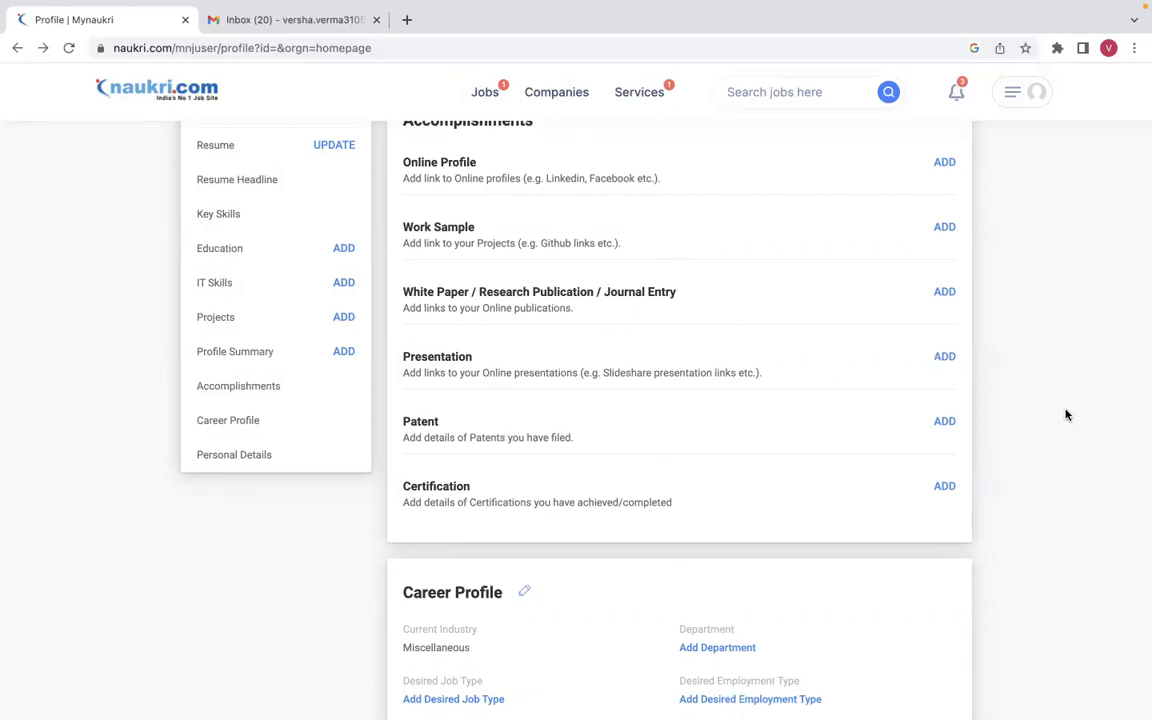
{"action": "scroll", "coordinate": [1066, 415], "scroll_direction": "down", "scroll_amount": 2}
{"action": "left_click_drag", "start_coordinate": [1145, 470], "coordinate": [1143, 531]}
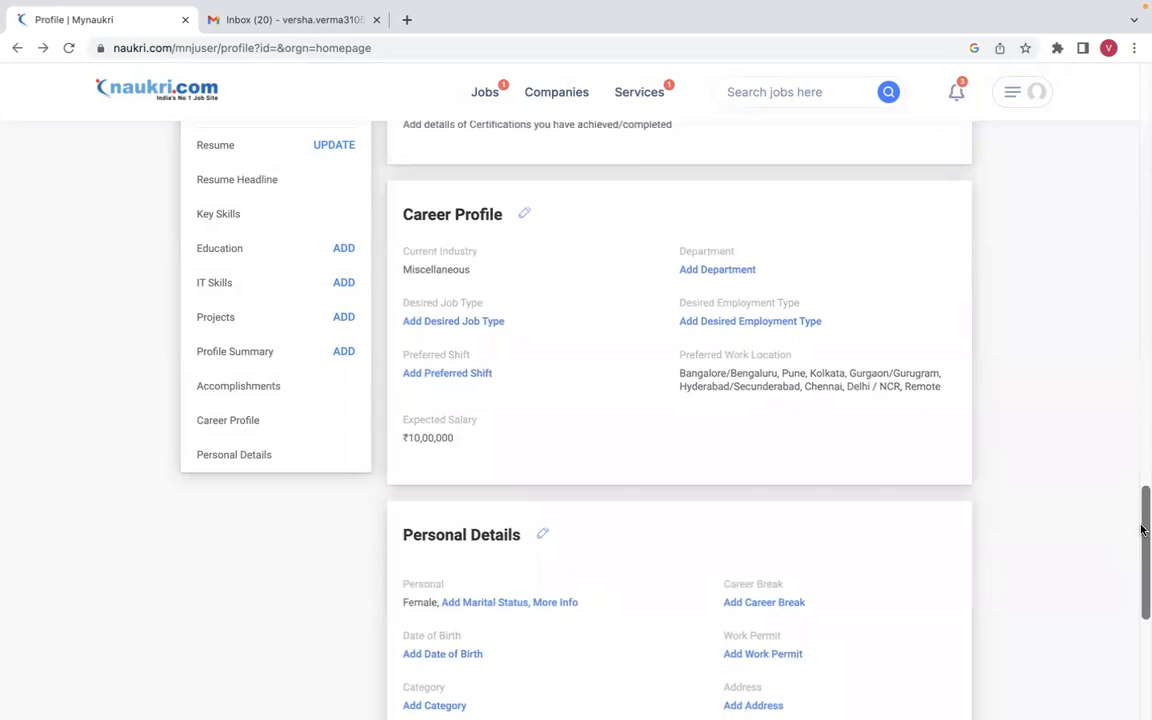
{"action": "left_click_drag", "start_coordinate": [1145, 530], "coordinate": [1133, 577]}
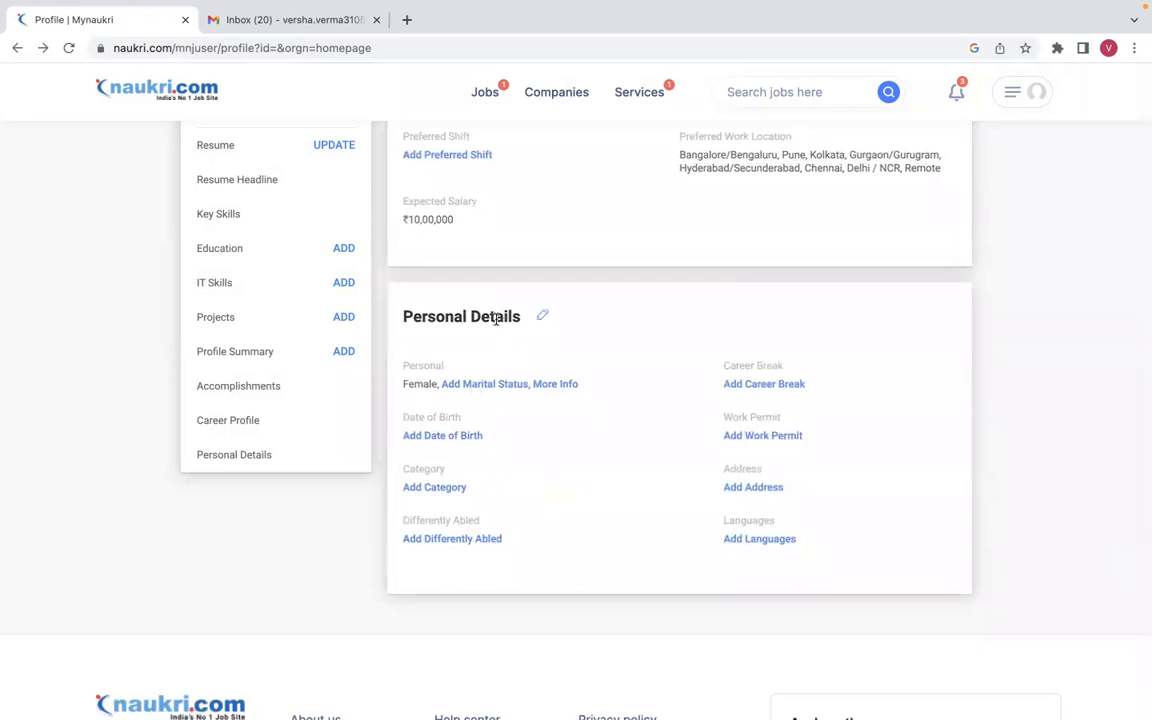
{"action": "scroll", "coordinate": [1096, 544], "scroll_direction": "up", "scroll_amount": 1}
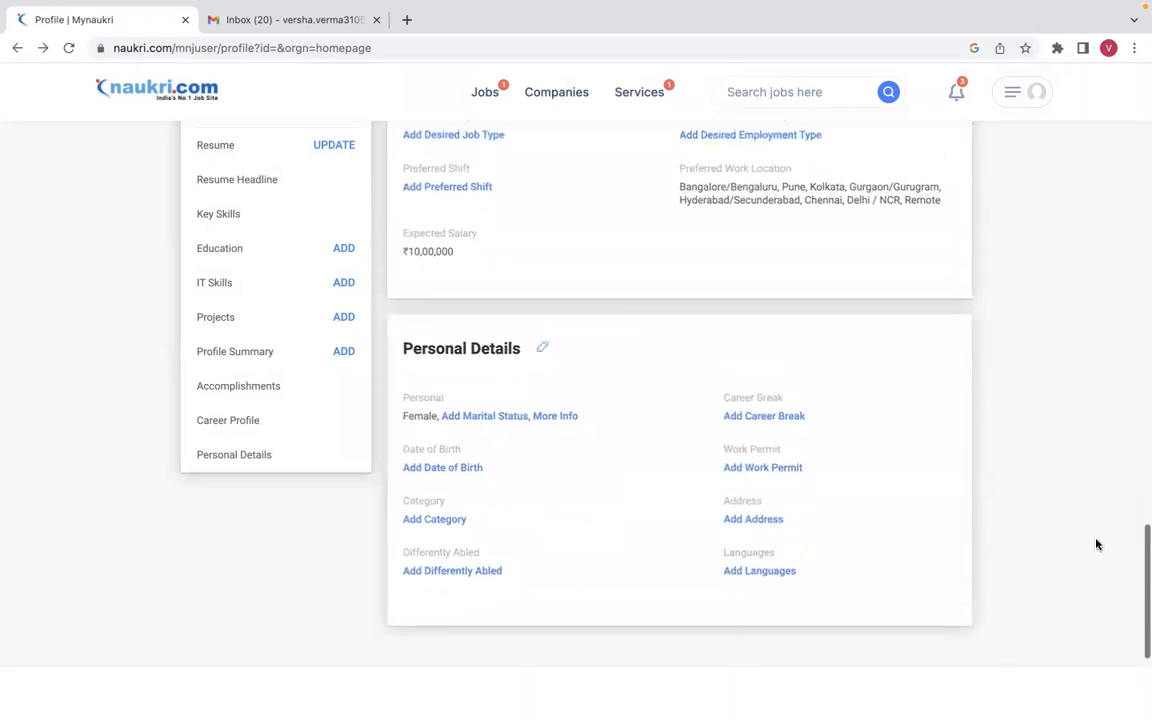
{"action": "left_click_drag", "start_coordinate": [1142, 572], "coordinate": [1142, 542]}
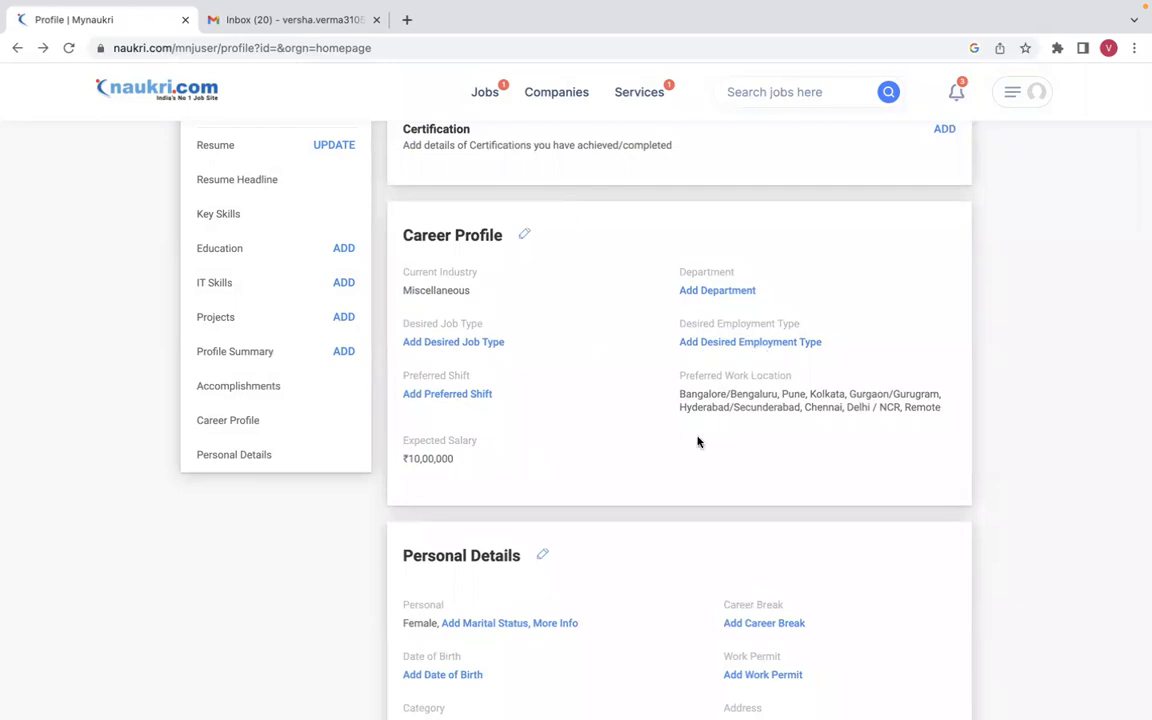
{"action": "scroll", "coordinate": [1088, 453], "scroll_direction": "up", "scroll_amount": 1}
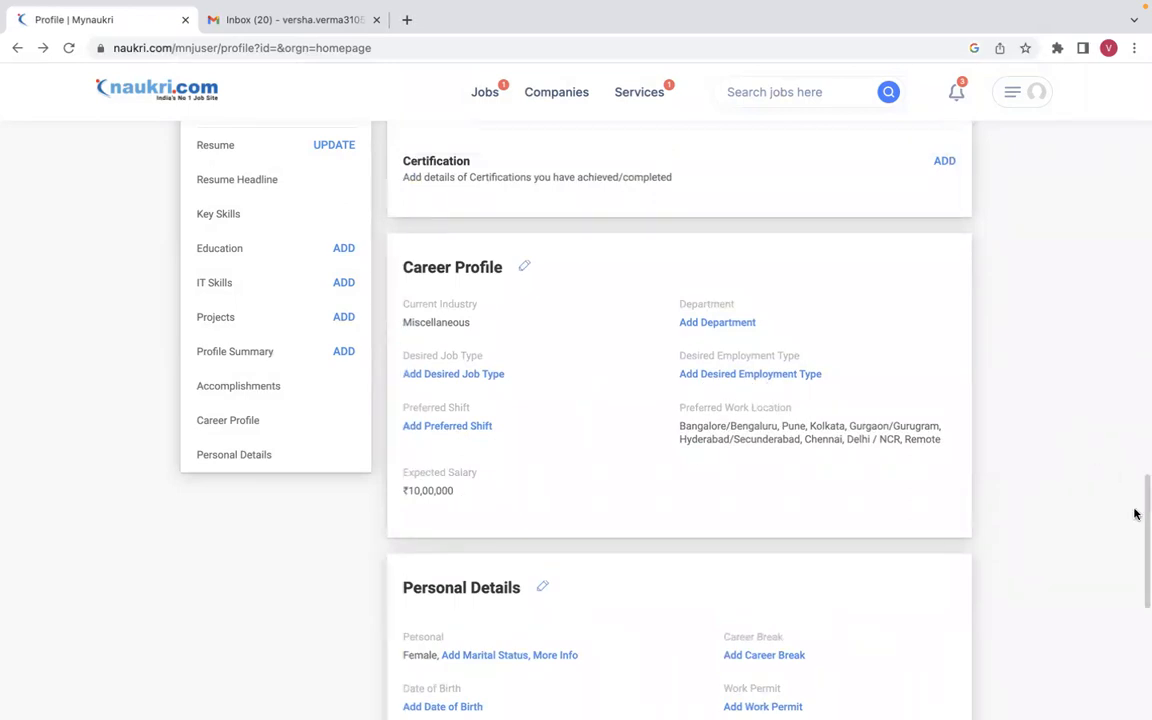
{"action": "left_click_drag", "start_coordinate": [1141, 538], "coordinate": [1141, 130]}
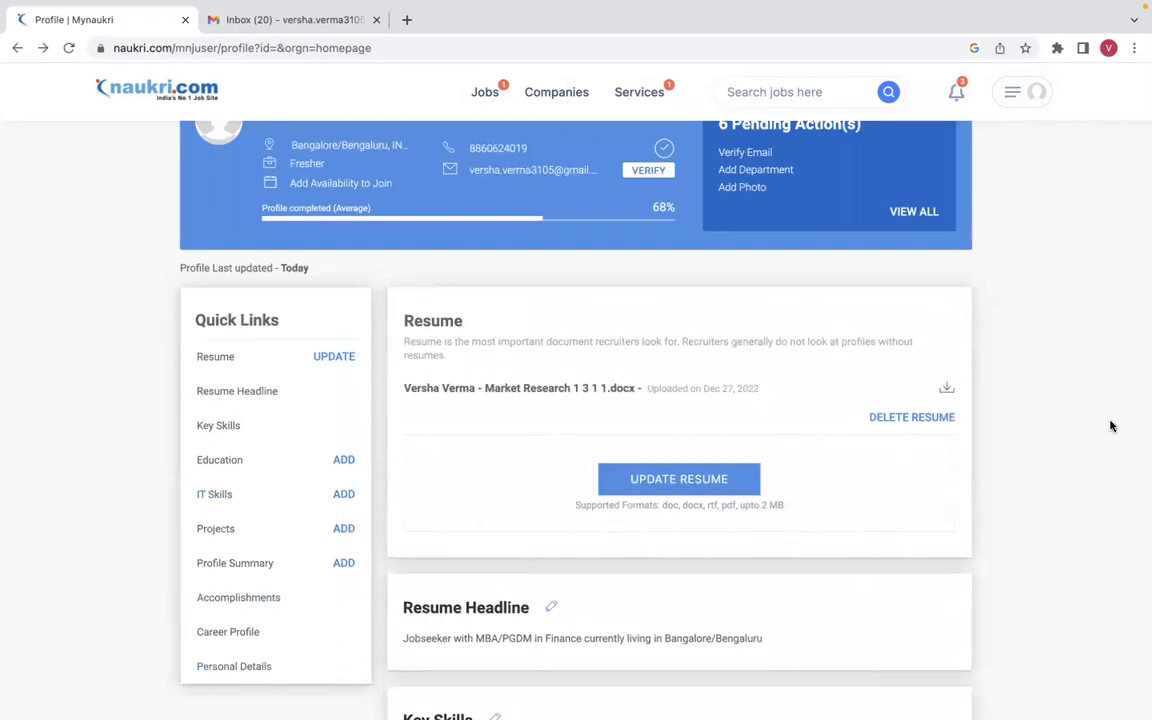
{"action": "scroll", "coordinate": [1080, 432], "scroll_direction": "up", "scroll_amount": 1}
{"action": "scroll", "coordinate": [1080, 432], "scroll_direction": "up", "scroll_amount": 1}
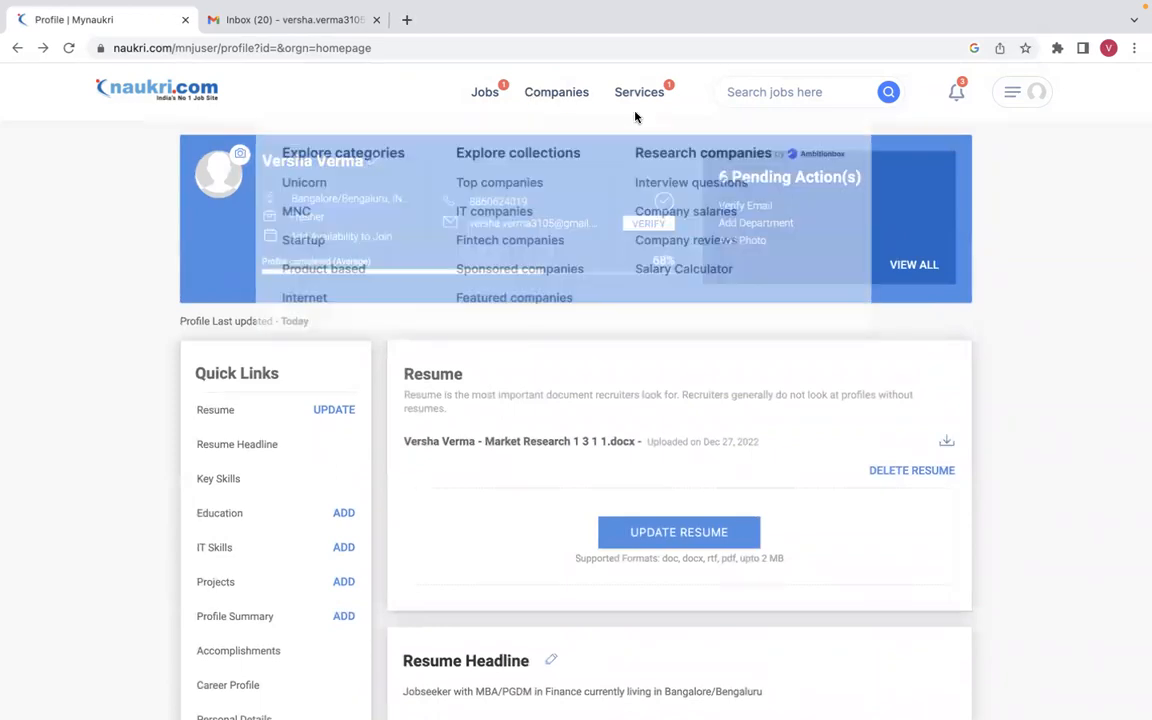
- Search for convergys jobs with 1 year experience in Gurgaon/Gurugram
{"action": "left_click", "coordinate": [740, 97]}
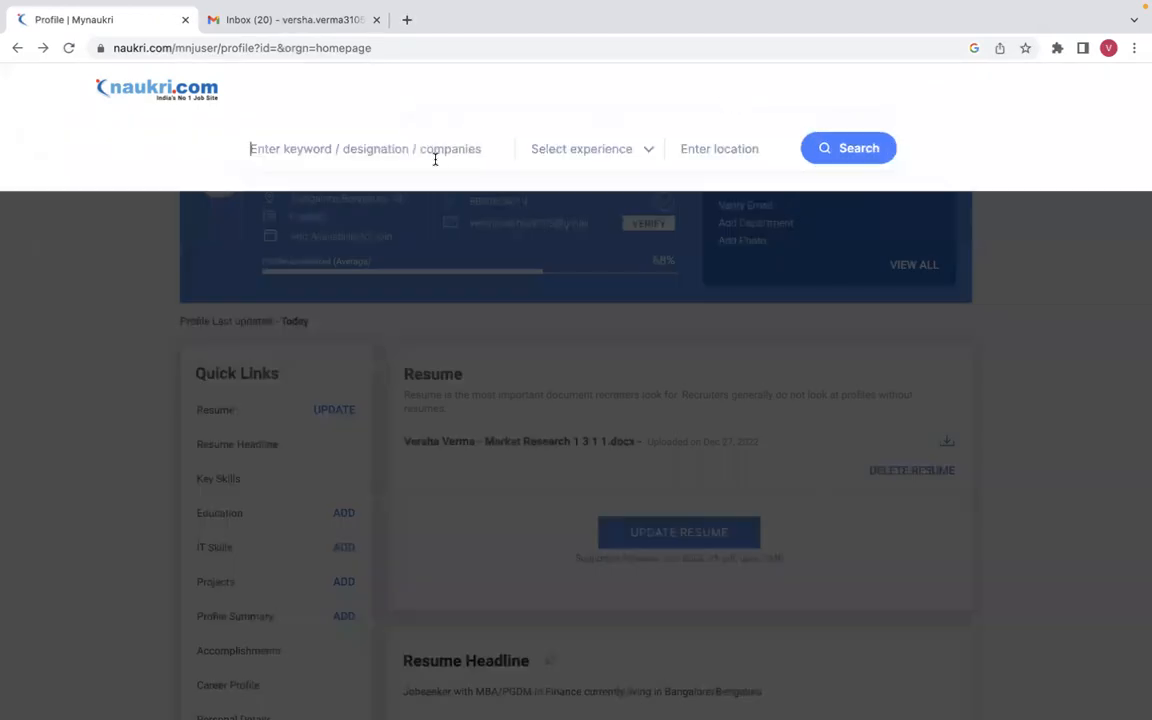
{"action": "type", "text": "con"}
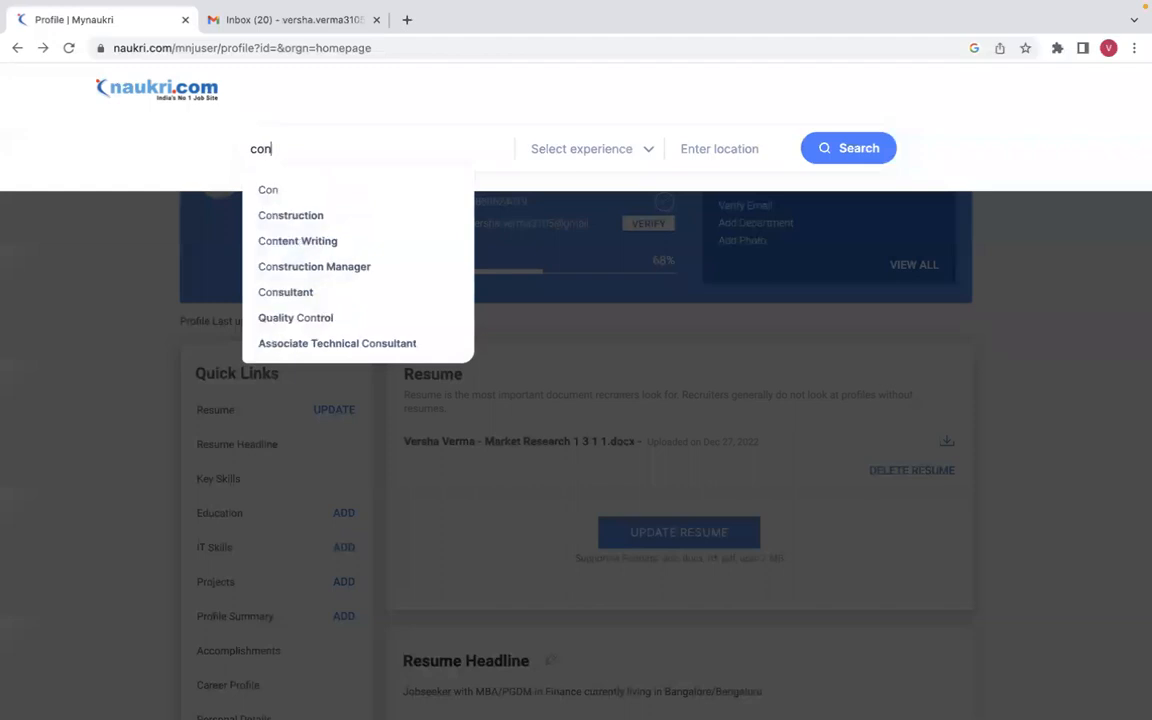
{"action": "type", "text": "vergys"}
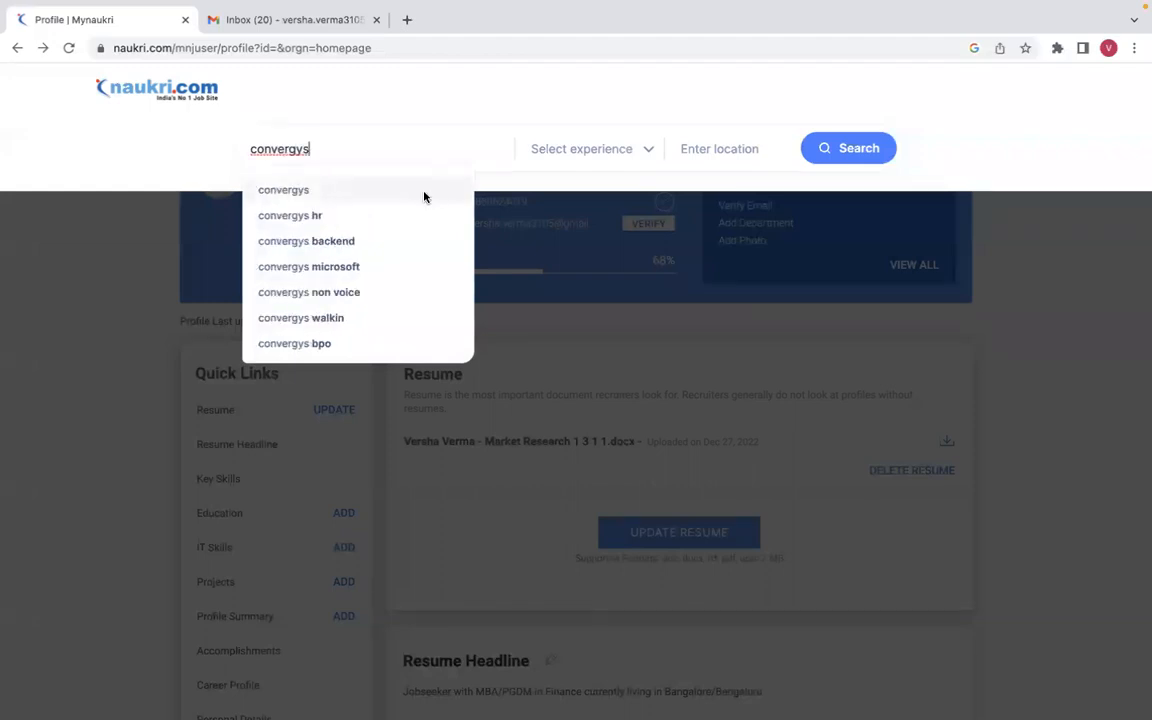
{"action": "left_click", "coordinate": [424, 192]}
{"action": "left_click", "coordinate": [601, 150]}
{"action": "left_click", "coordinate": [592, 211]}
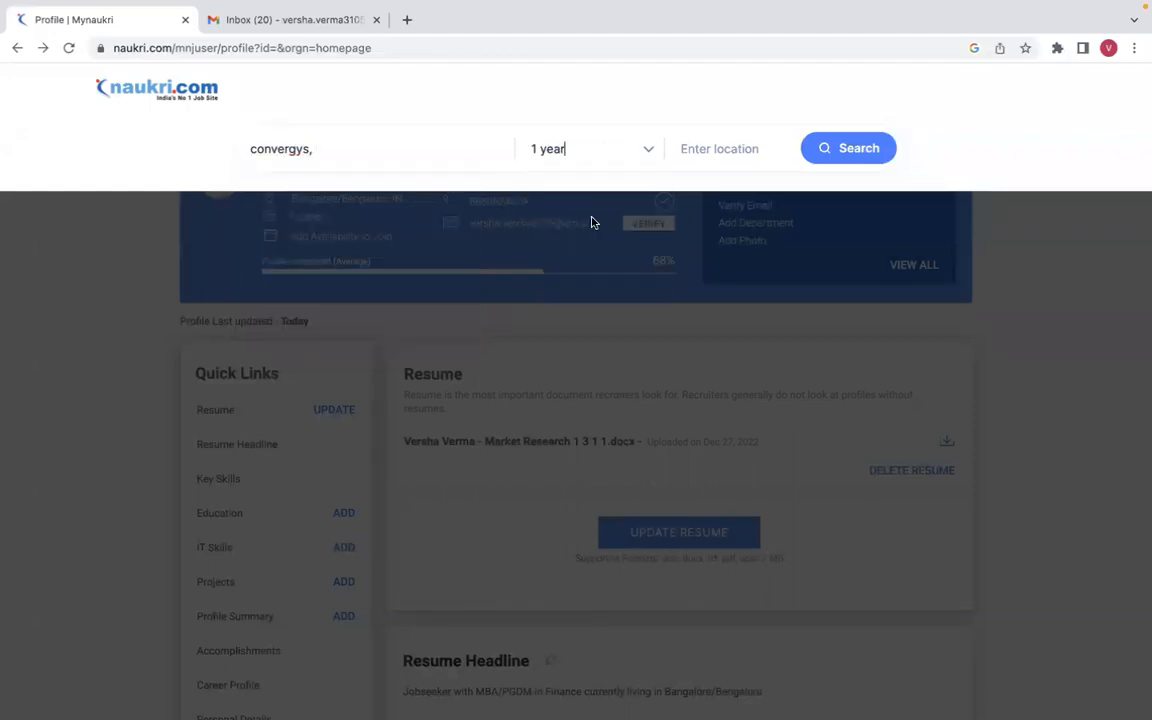
{"action": "left_click", "coordinate": [728, 148]}
{"action": "type", "text": "Gurgaon"}
{"action": "left_click", "coordinate": [764, 192]}
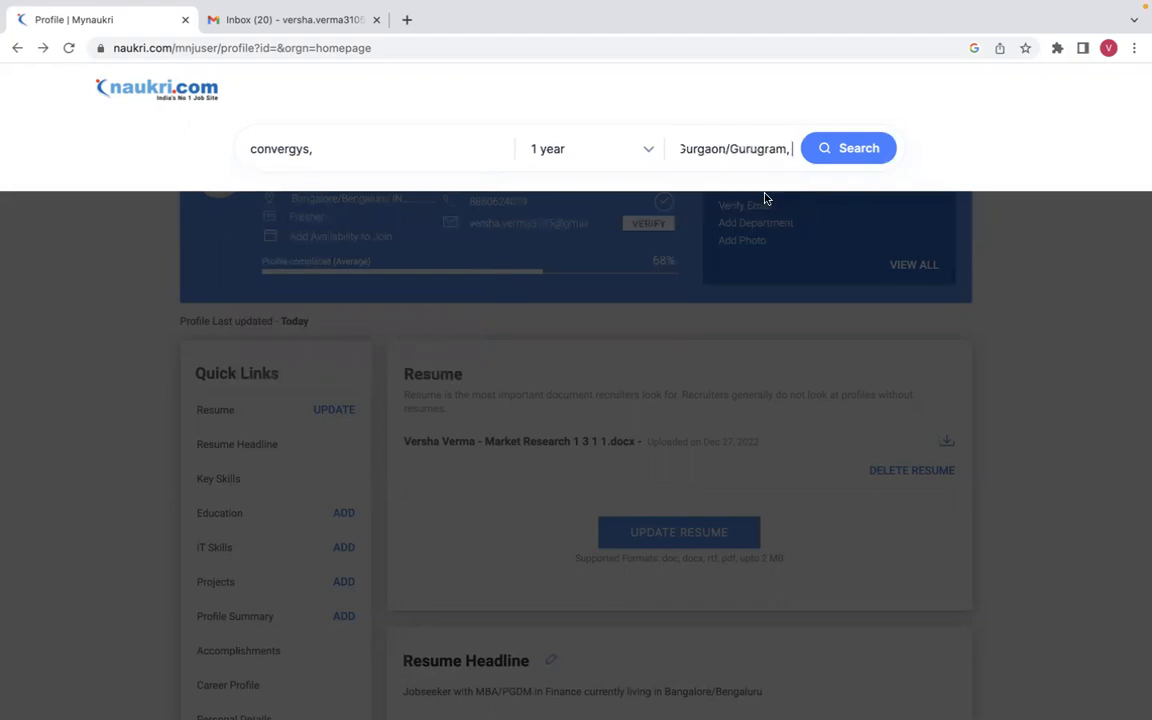
{"action": "left_click", "coordinate": [857, 160]}
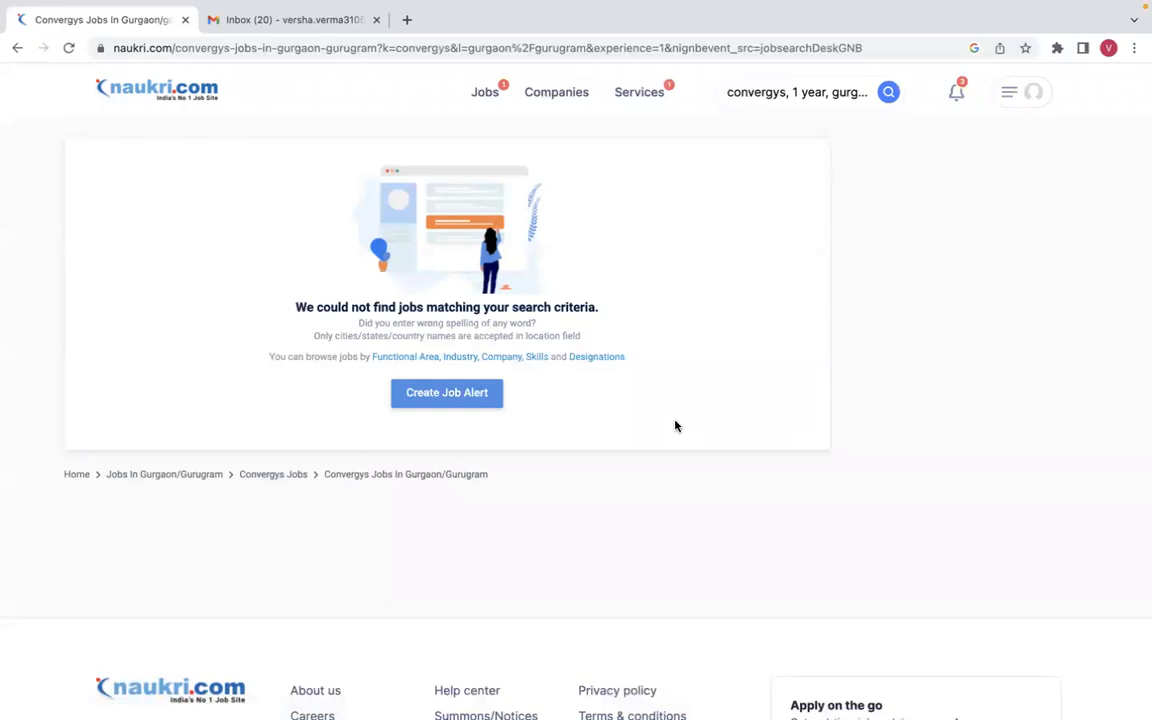
- Replace the keyword with amazon and rerun the search
{"action": "left_click", "coordinate": [771, 93]}
{"action": "triple_click", "coordinate": [323, 147]}
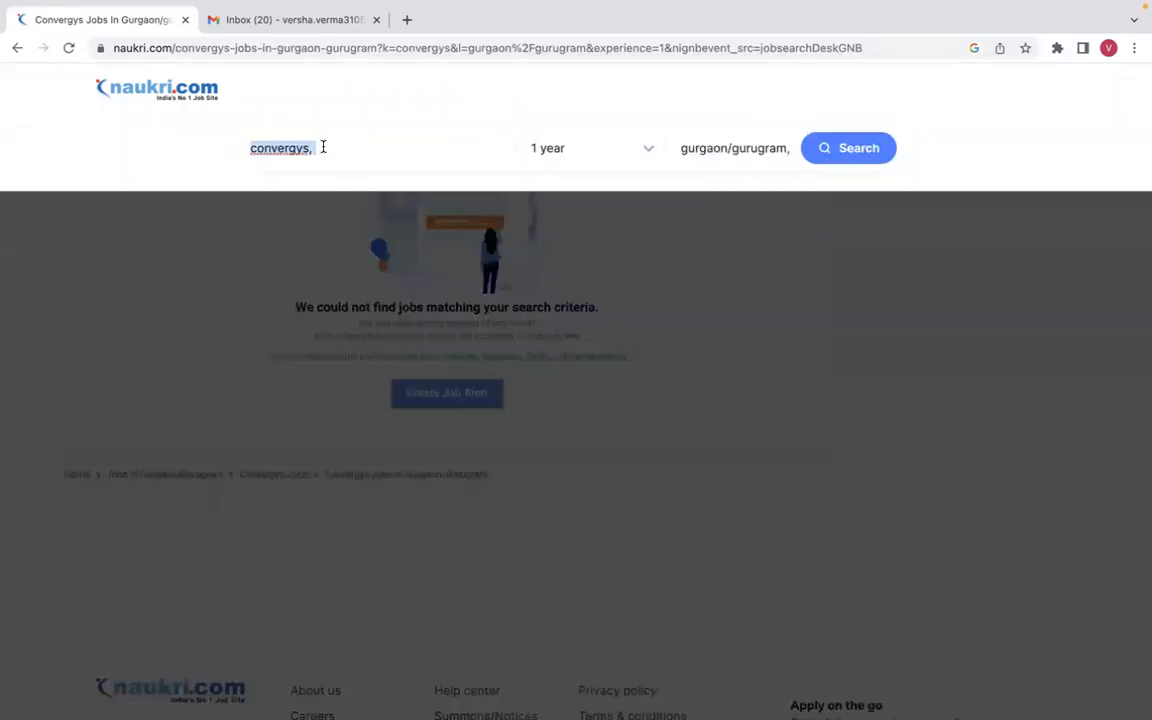
{"action": "type", "text": "amazon"}
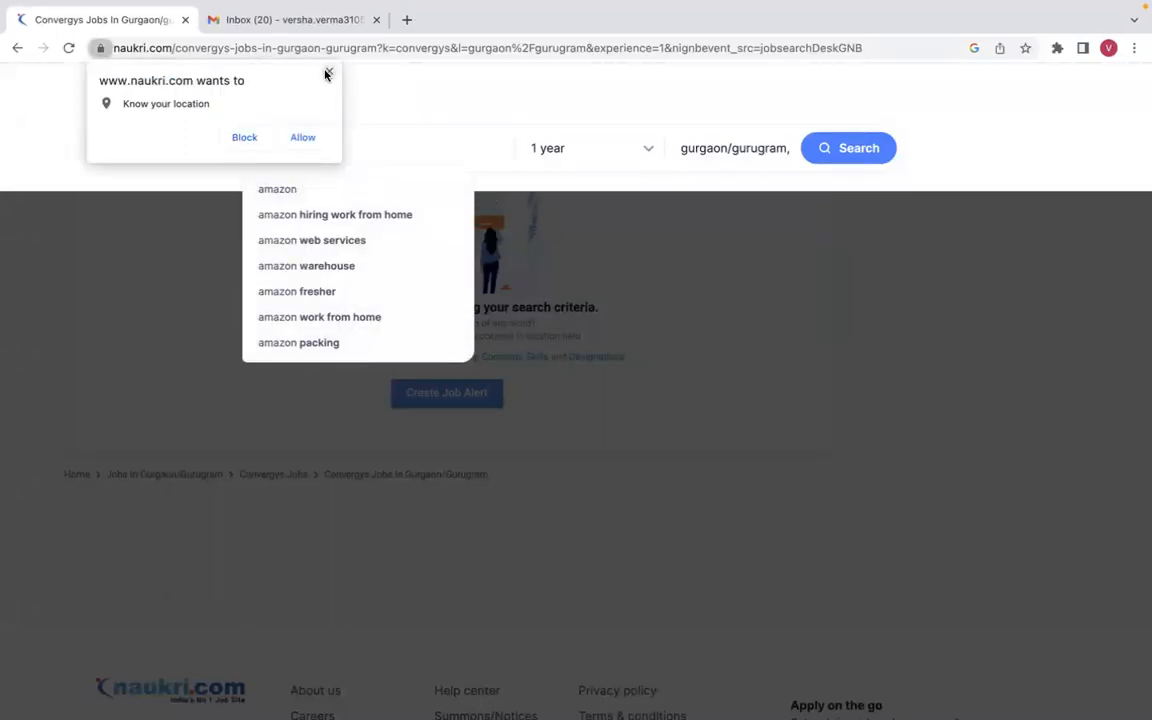
{"action": "left_click", "coordinate": [325, 74]}
{"action": "left_click", "coordinate": [334, 188]}
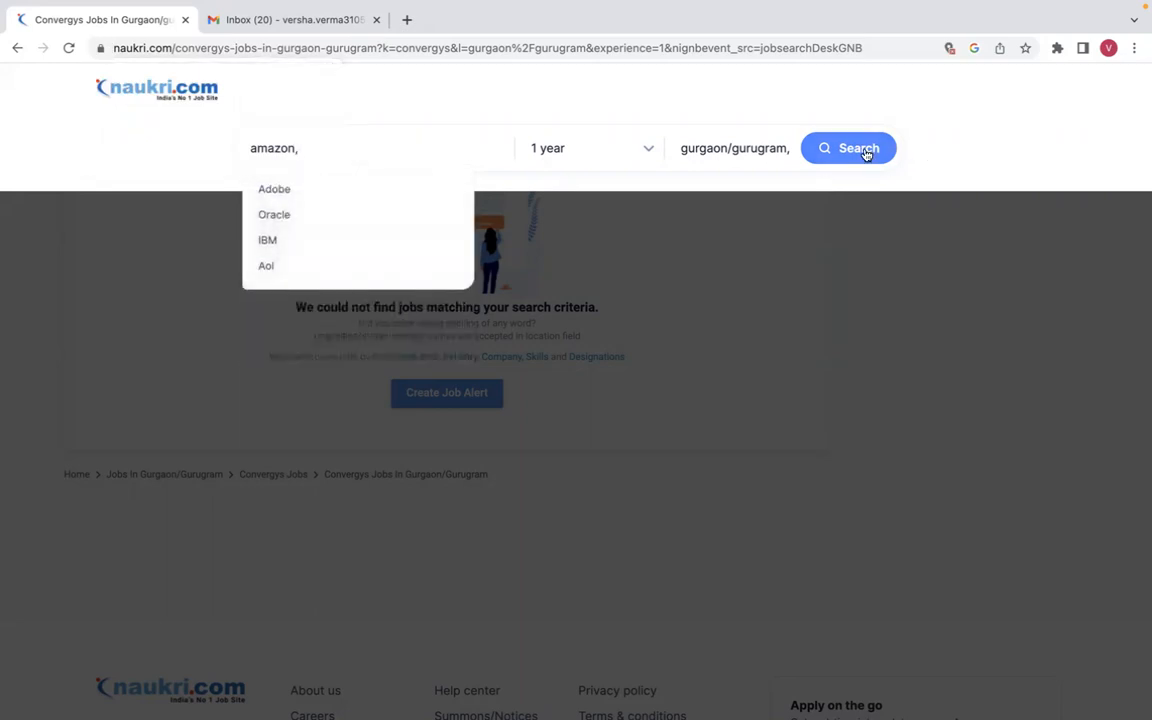
{"action": "left_click", "coordinate": [859, 148]}
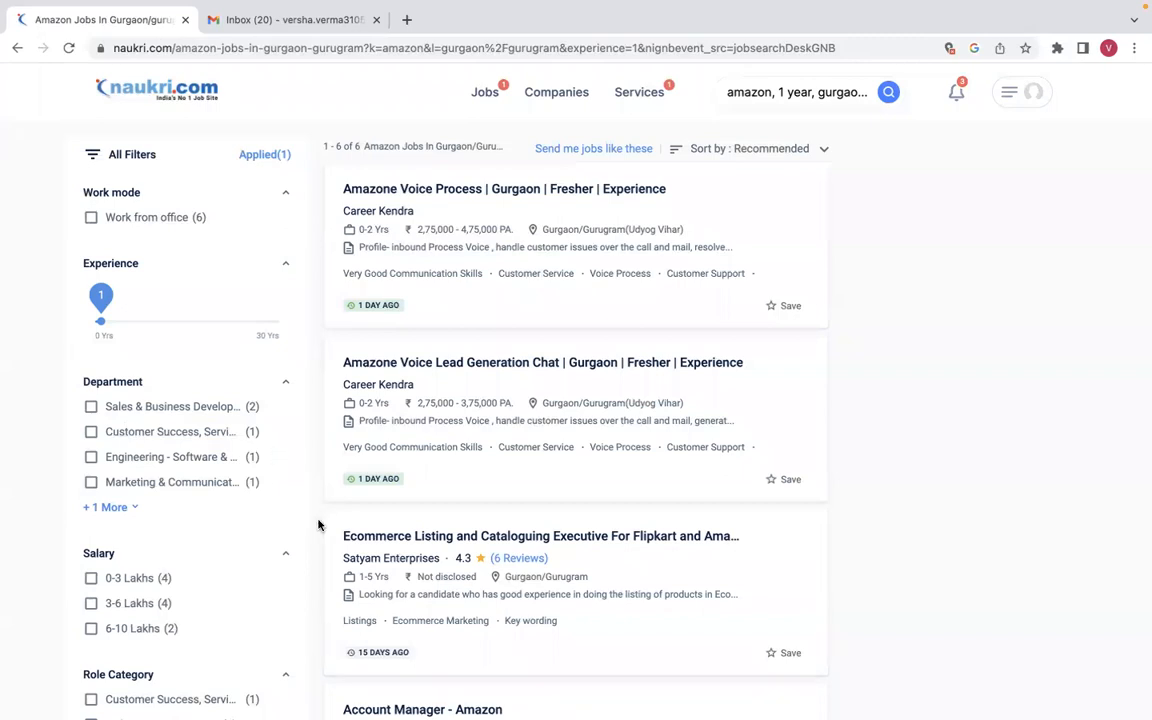
{"action": "scroll", "coordinate": [318, 525], "scroll_direction": "down", "scroll_amount": 5}
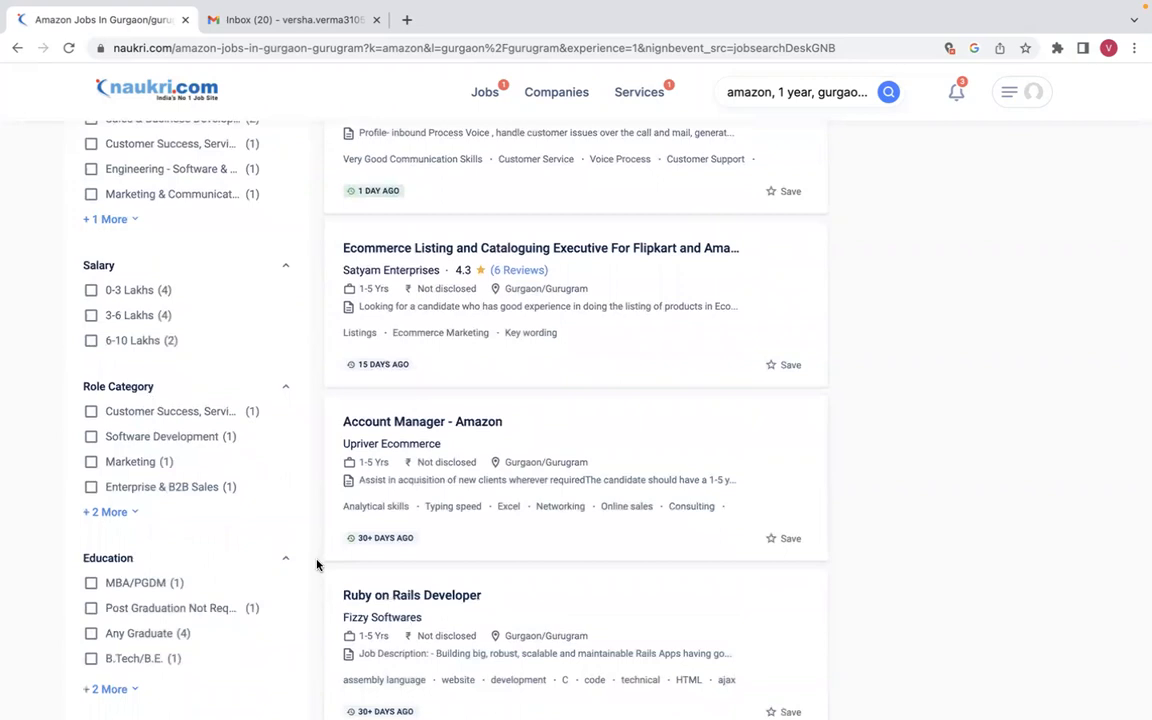
{"action": "scroll", "coordinate": [316, 565], "scroll_direction": "down", "scroll_amount": 3}
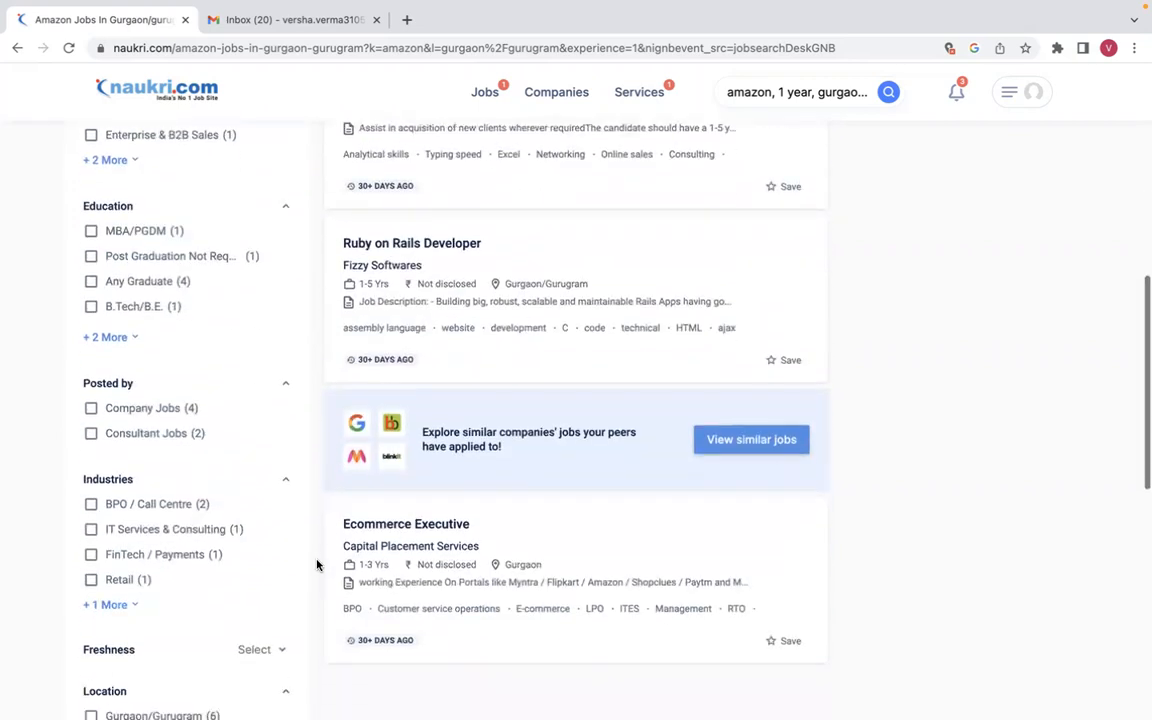
{"action": "scroll", "coordinate": [1116, 403], "scroll_direction": "down", "scroll_amount": 1}
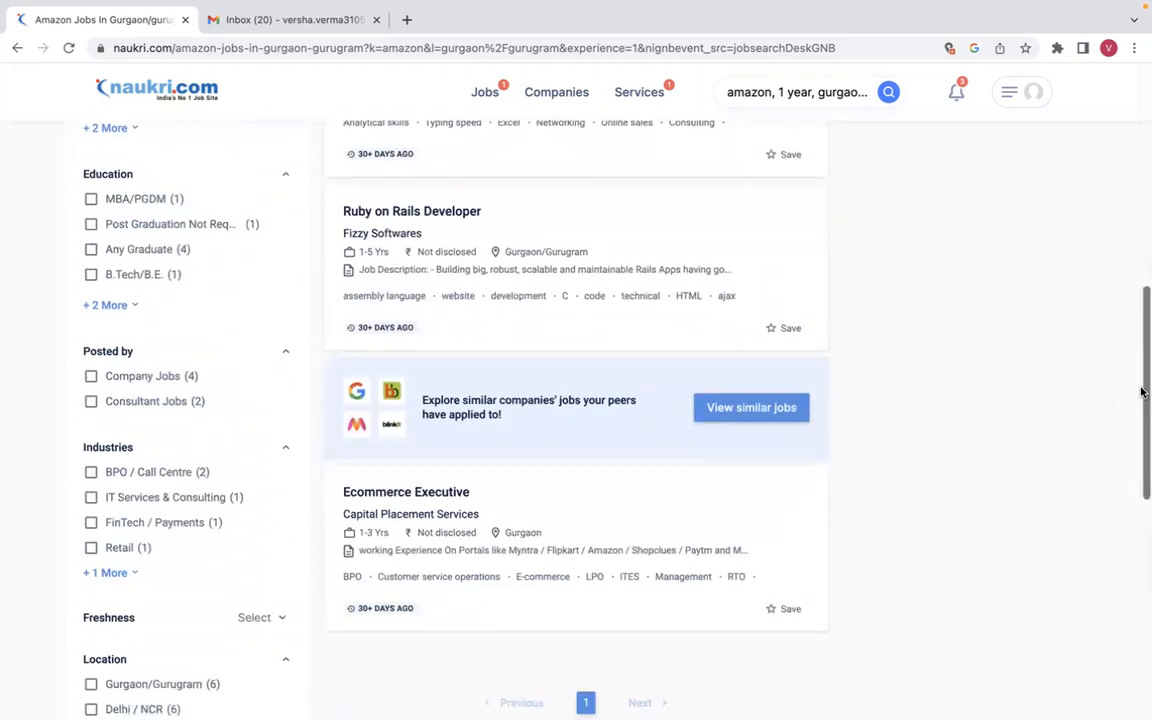
{"action": "left_click_drag", "start_coordinate": [1141, 391], "coordinate": [1141, 150]}
{"action": "left_click", "coordinate": [656, 218]}
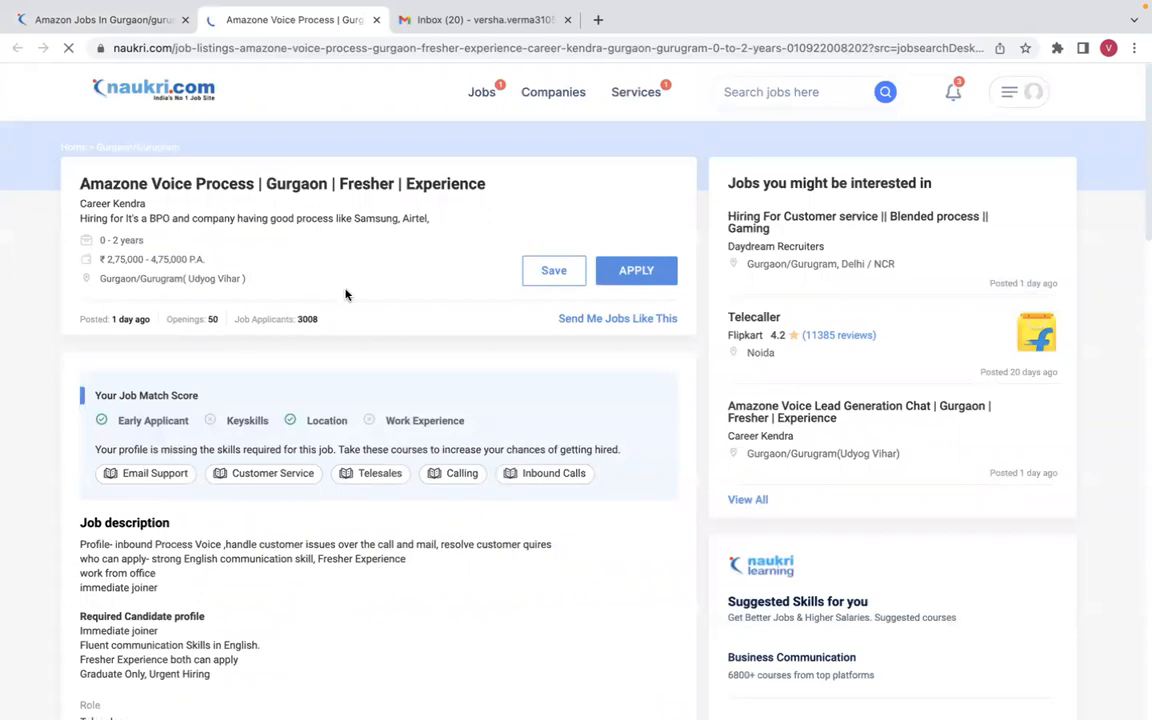
- Scroll through the Amazone Voice Process listing: ₹2,75,000 - 4,75,000 P.A., 0-2 years, 50 openings
{"action": "scroll", "coordinate": [396, 305], "scroll_direction": "down", "scroll_amount": 1}
{"action": "scroll", "coordinate": [396, 305], "scroll_direction": "down", "scroll_amount": 2}
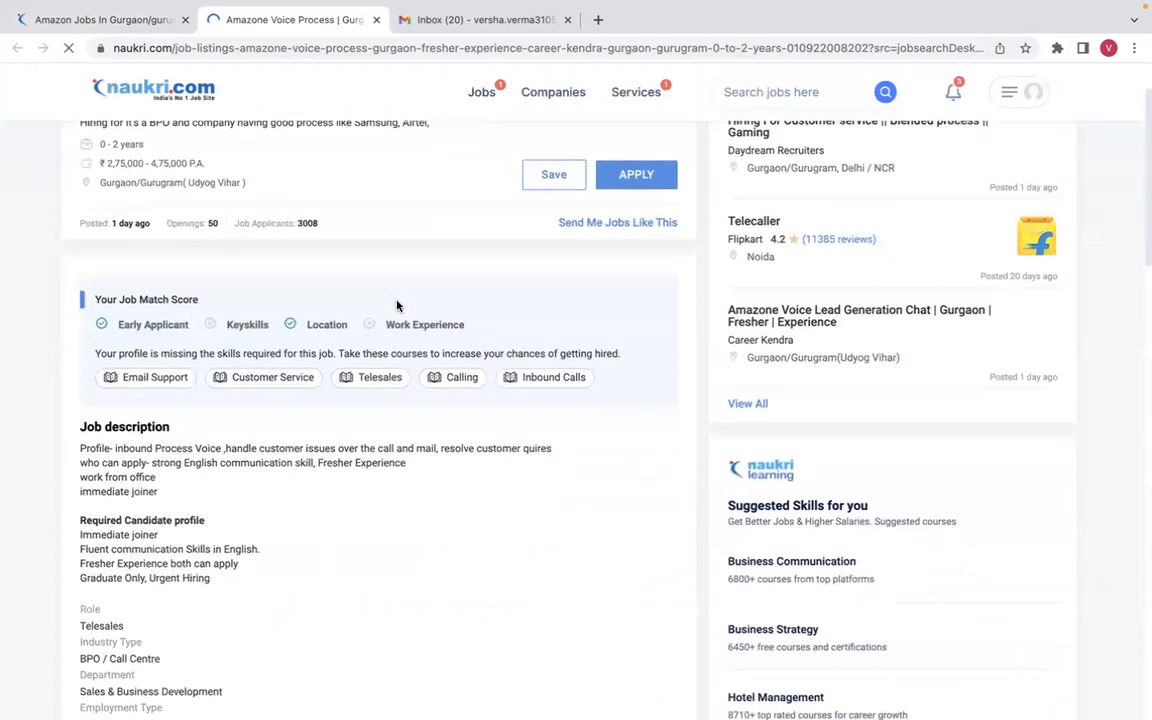
{"action": "scroll", "coordinate": [396, 303], "scroll_direction": "up", "scroll_amount": 3}
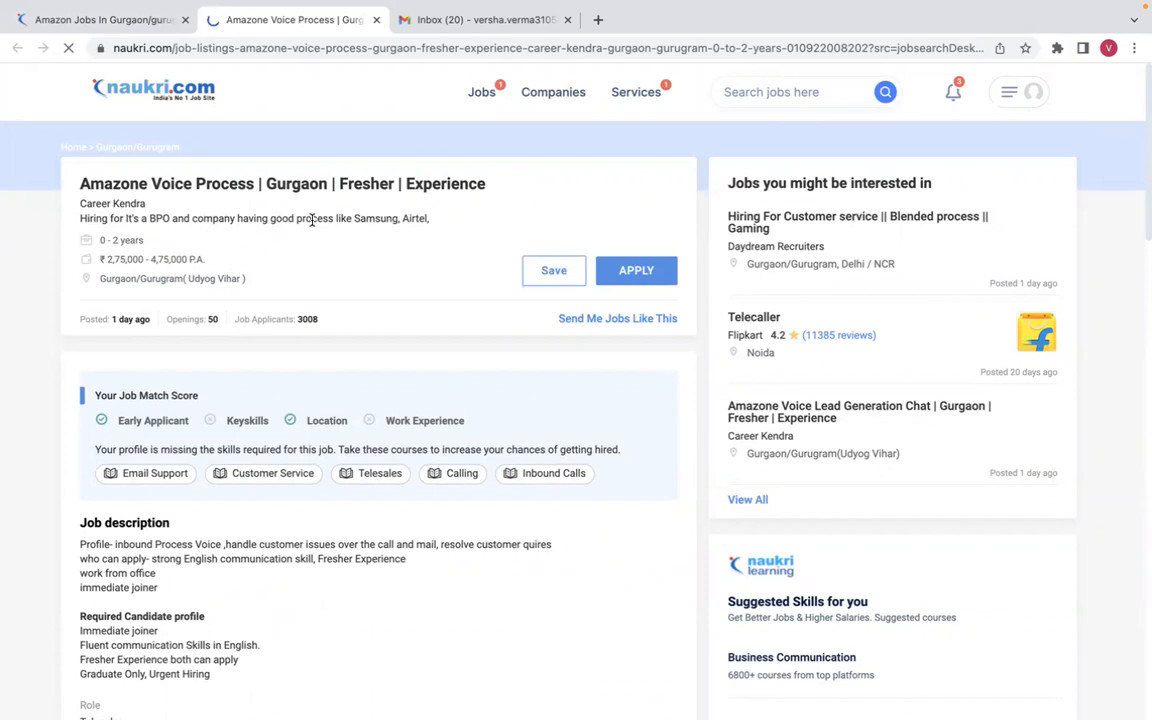
{"action": "scroll", "coordinate": [417, 218], "scroll_direction": "down", "scroll_amount": 1}
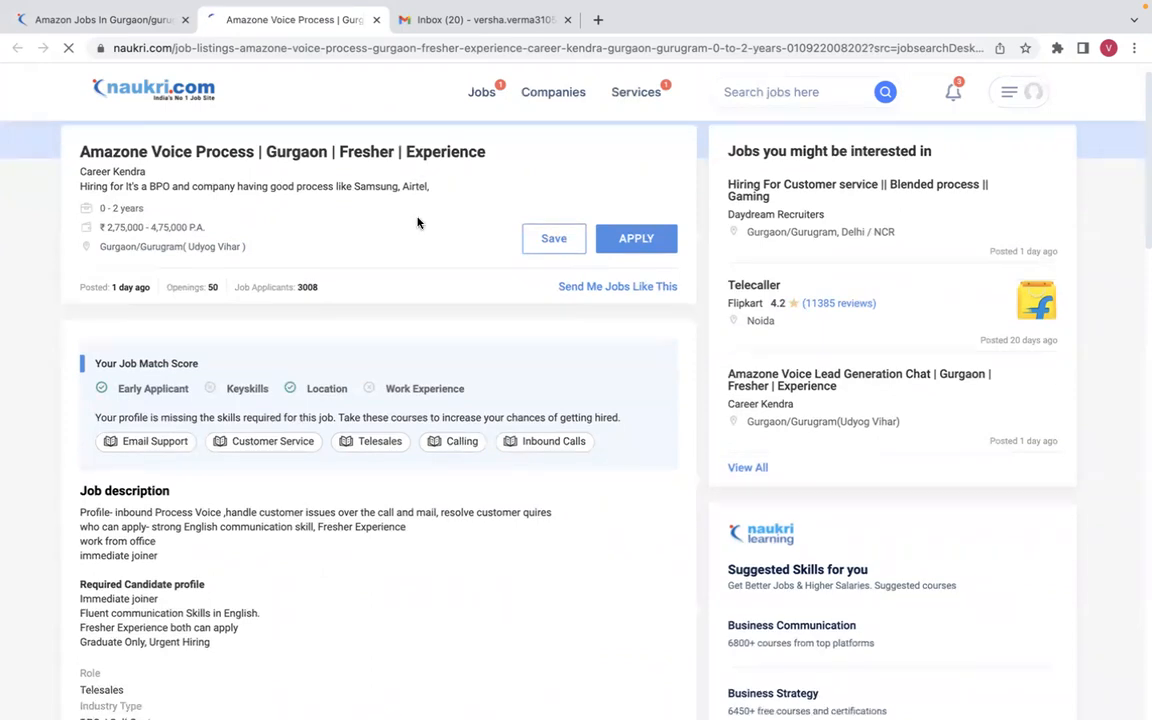
{"action": "scroll", "coordinate": [418, 222], "scroll_direction": "down", "scroll_amount": 5}
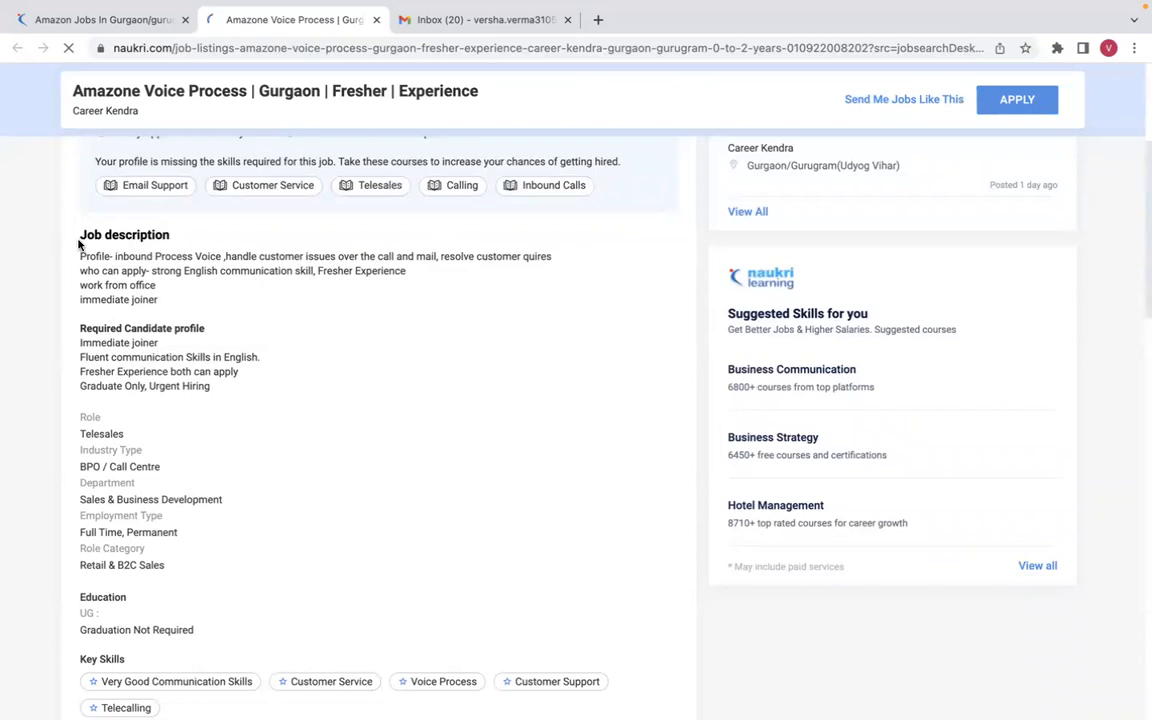
- Select the job description down to Retail & B2C Sales, then clear the selection
{"action": "left_click_drag", "start_coordinate": [81, 233], "coordinate": [86, 607]}
{"action": "left_click", "coordinate": [429, 576]}
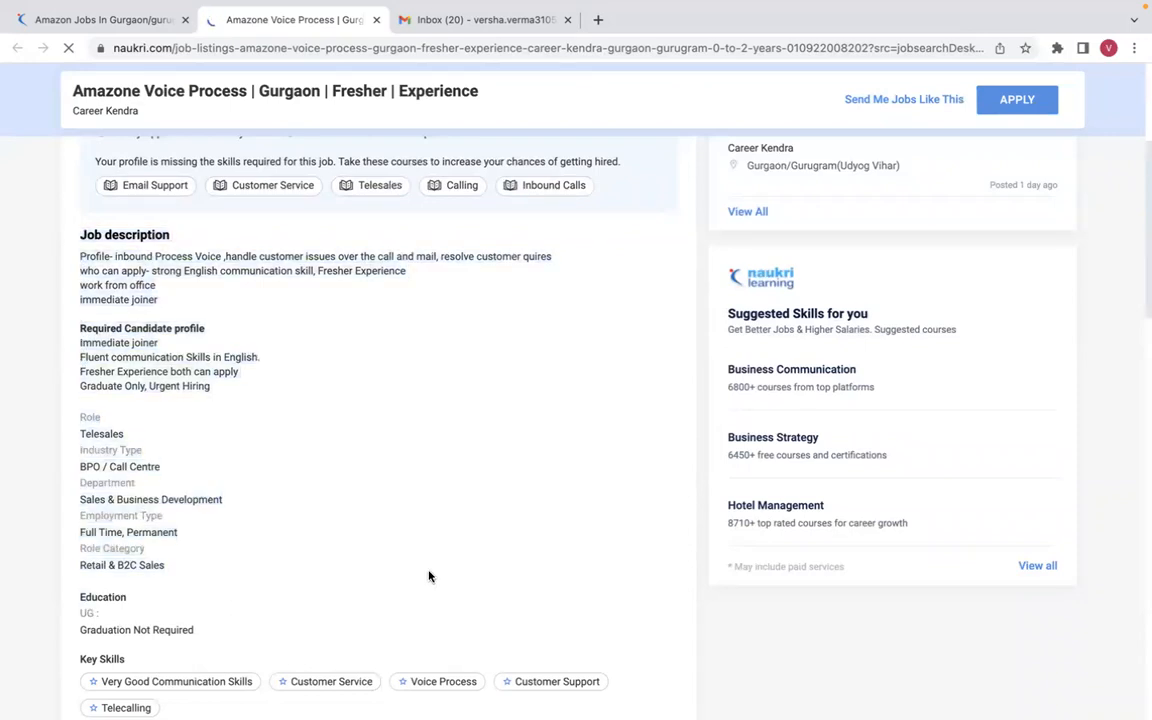
{"action": "scroll", "coordinate": [429, 576], "scroll_direction": "up", "scroll_amount": 3}
{"action": "scroll", "coordinate": [429, 576], "scroll_direction": "up", "scroll_amount": 3}
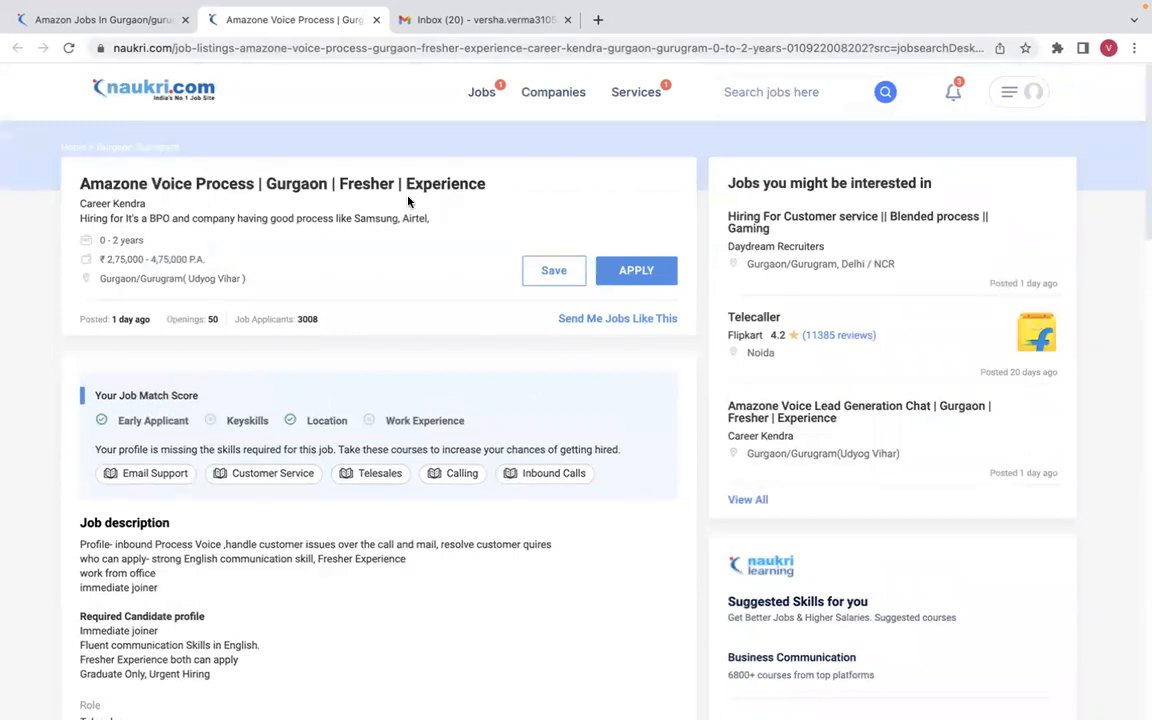
{"action": "mouse_move", "coordinate": [512, 88]}
{"action": "mouse_move", "coordinate": [672, 12]}
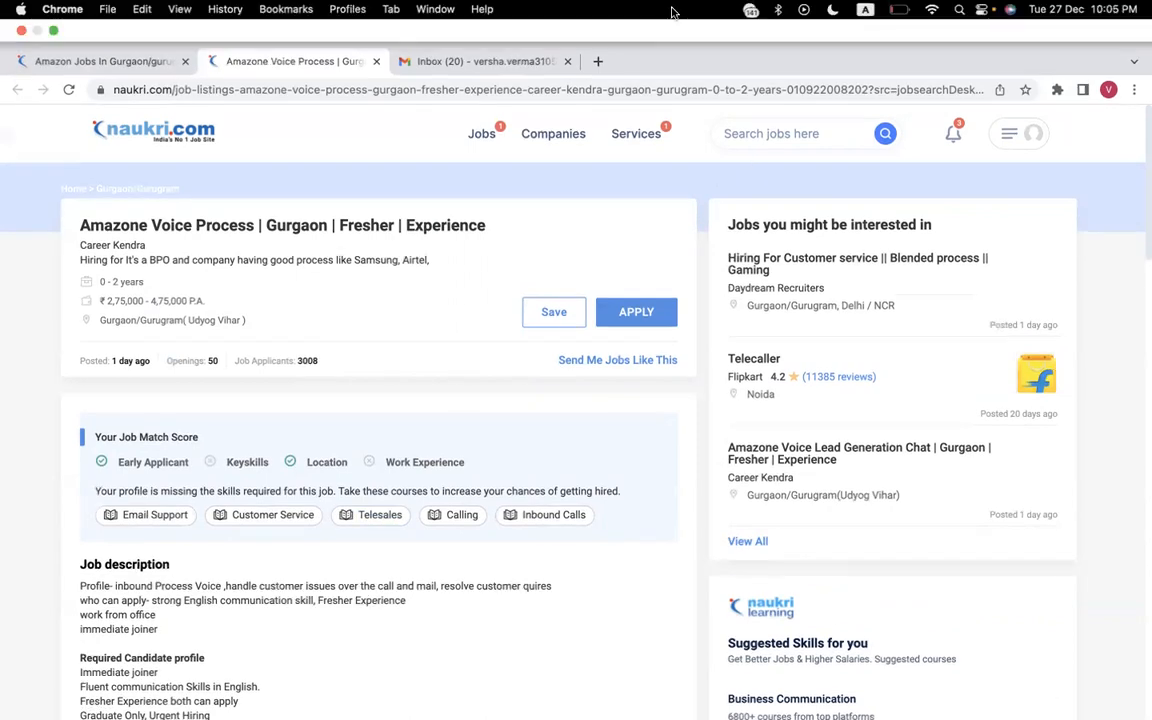